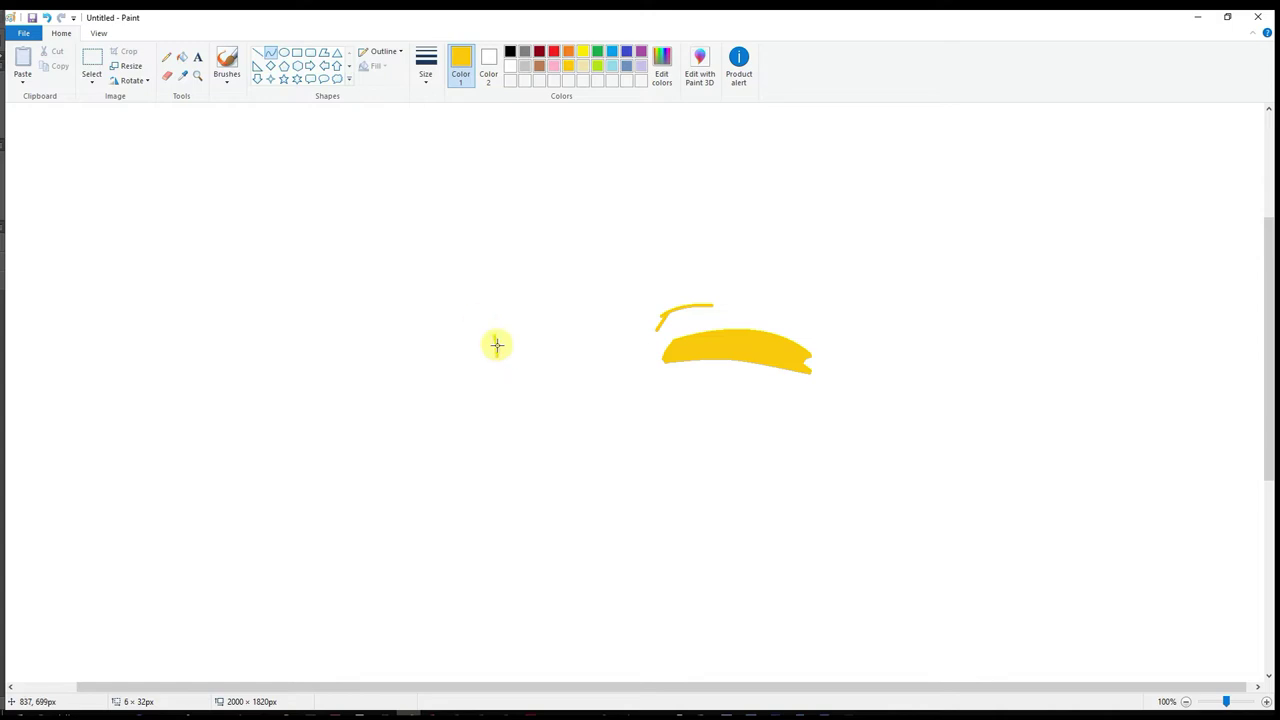
- Draw the left closed eyelid as a thick yellow arc, fill it in, and give both eyelids jagged ends
mouse_move(597, 400)
mouse_down()
mouse_move(466, 323)
mouse_move(331, 337)
mouse_move(332, 366)
mouse_move(357, 354)
mouse_up()
scroll(357, 354, down, 1)
click(166, 57)
scroll(257, 354, up, 1)
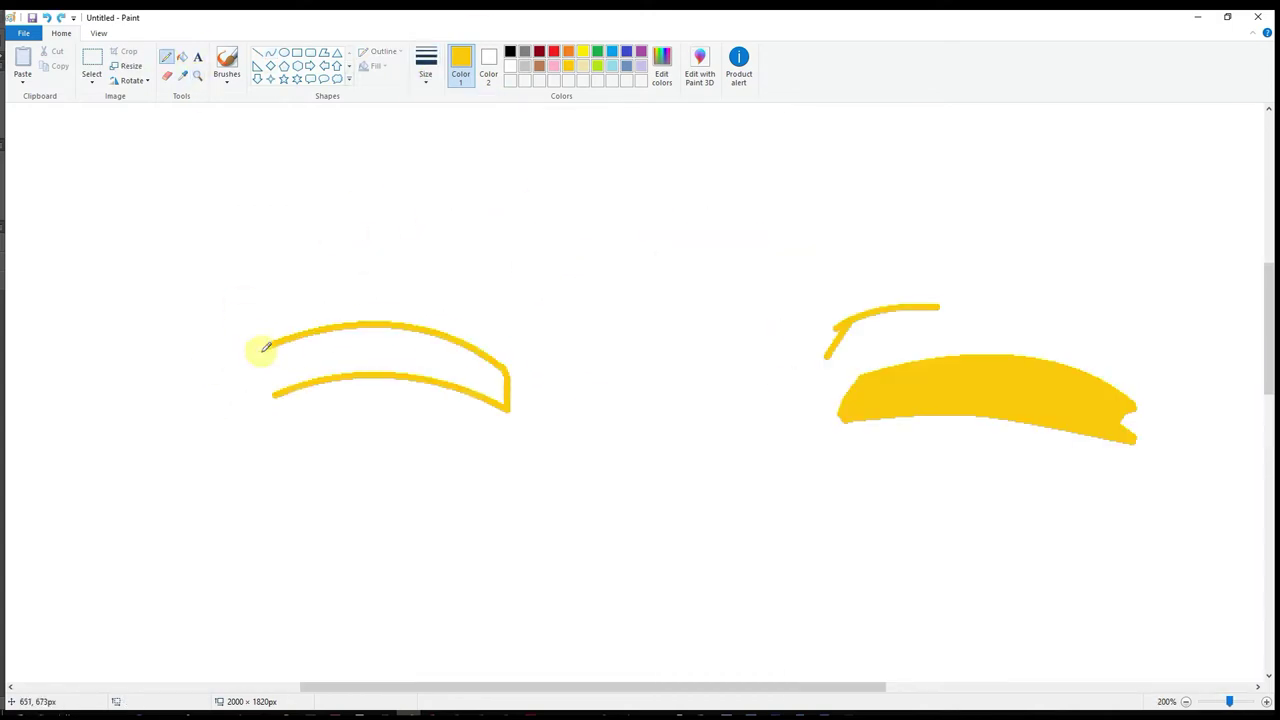
click(394, 363)
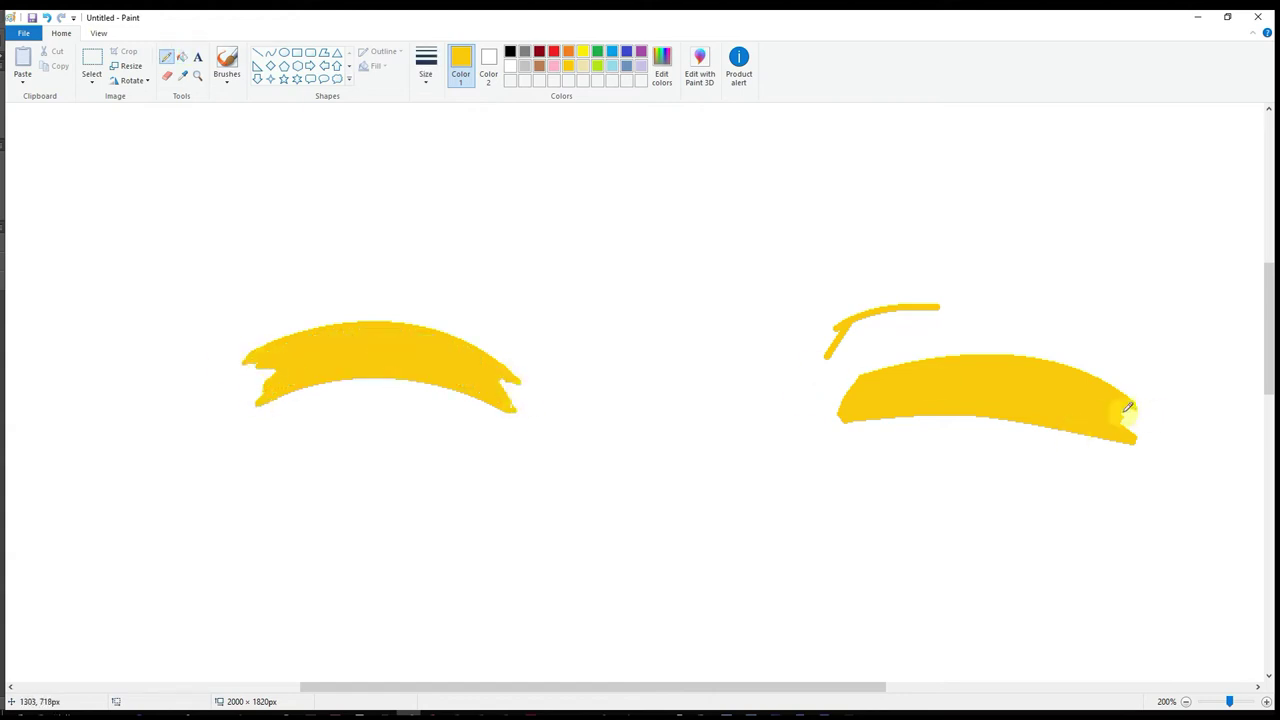
mouse_move(537, 345)
mouse_down()
mouse_move(483, 290)
mouse_move(532, 366)
mouse_up()
scroll(629, 254, down, 1)
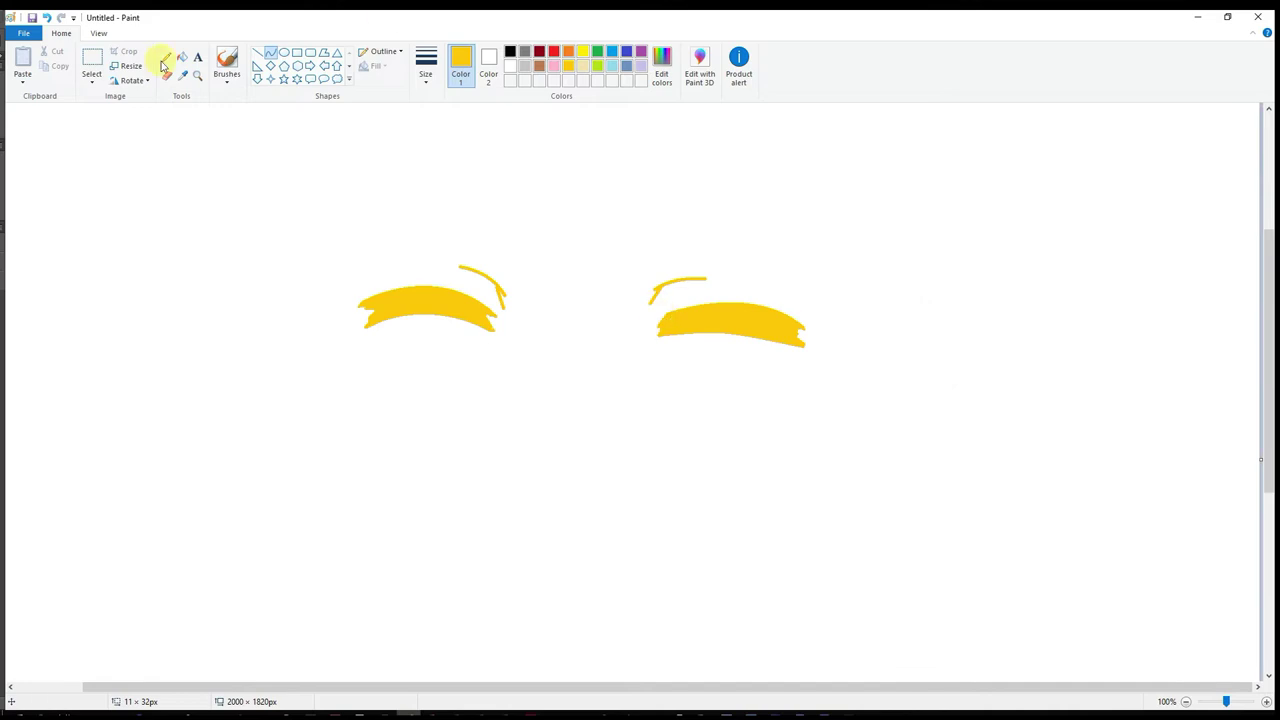
- Draw a small yellow nose and a curved smiling mouth centred beneath the eyes
click(570, 430)
mouse_move(517, 474)
mouse_down()
mouse_move(574, 491)
mouse_move(614, 469)
mouse_up()
scroll(771, 326, down, 1)
scroll(771, 326, up, 1)
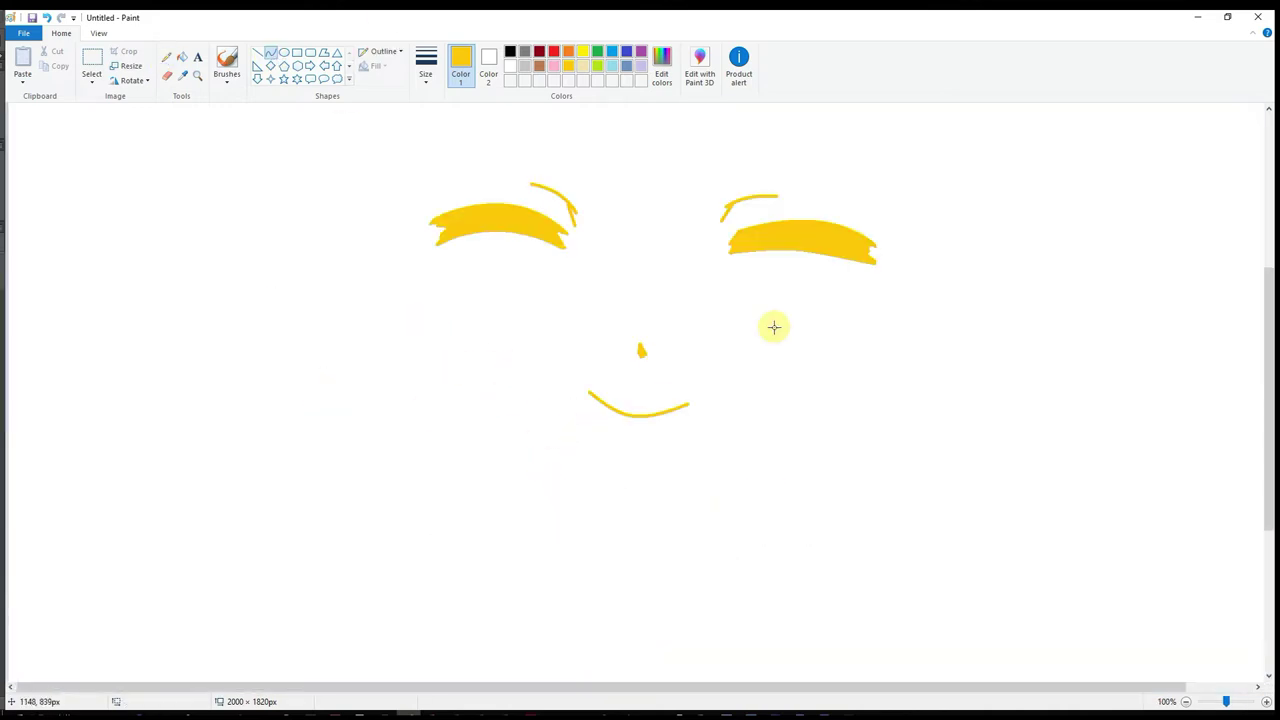
- Shift the nose slightly to the left and thicken both corners of the mouth
click(91, 60)
drag(620, 357, 588, 360)
click(167, 57)
key(ctrl+Page_Up)
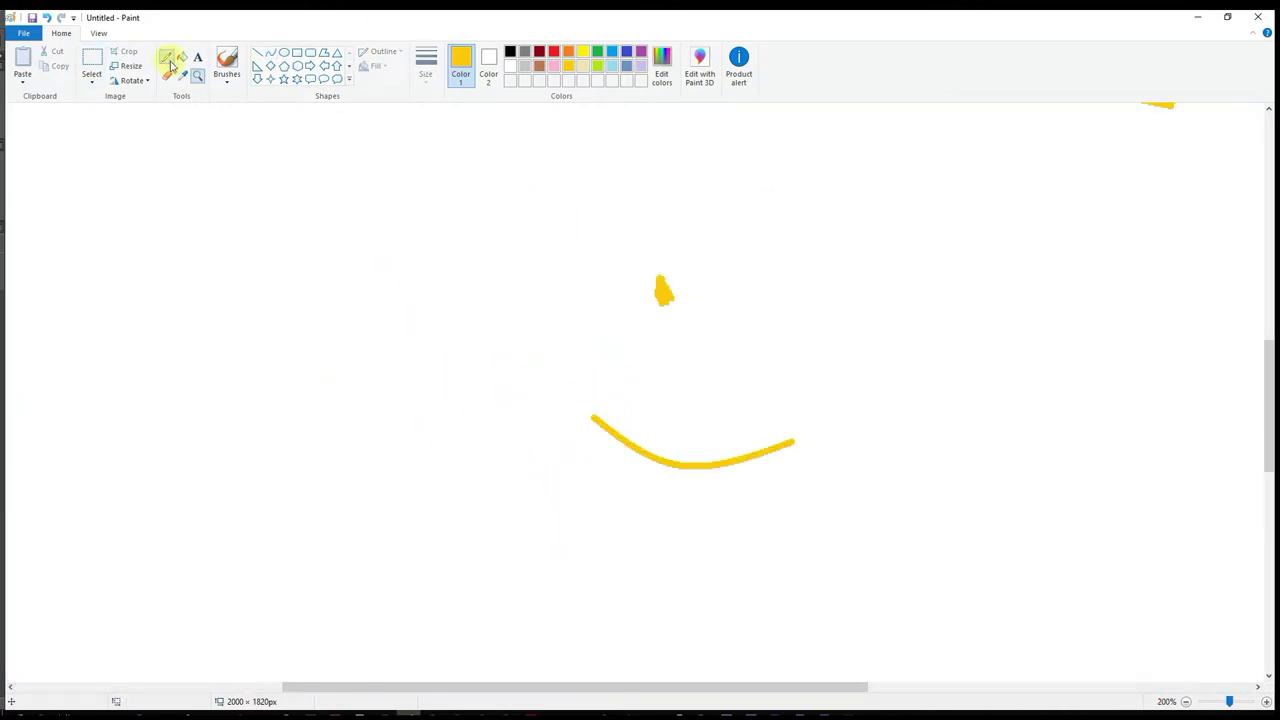
scroll(805, 437, up, 3)
drag(860, 687, 811, 687)
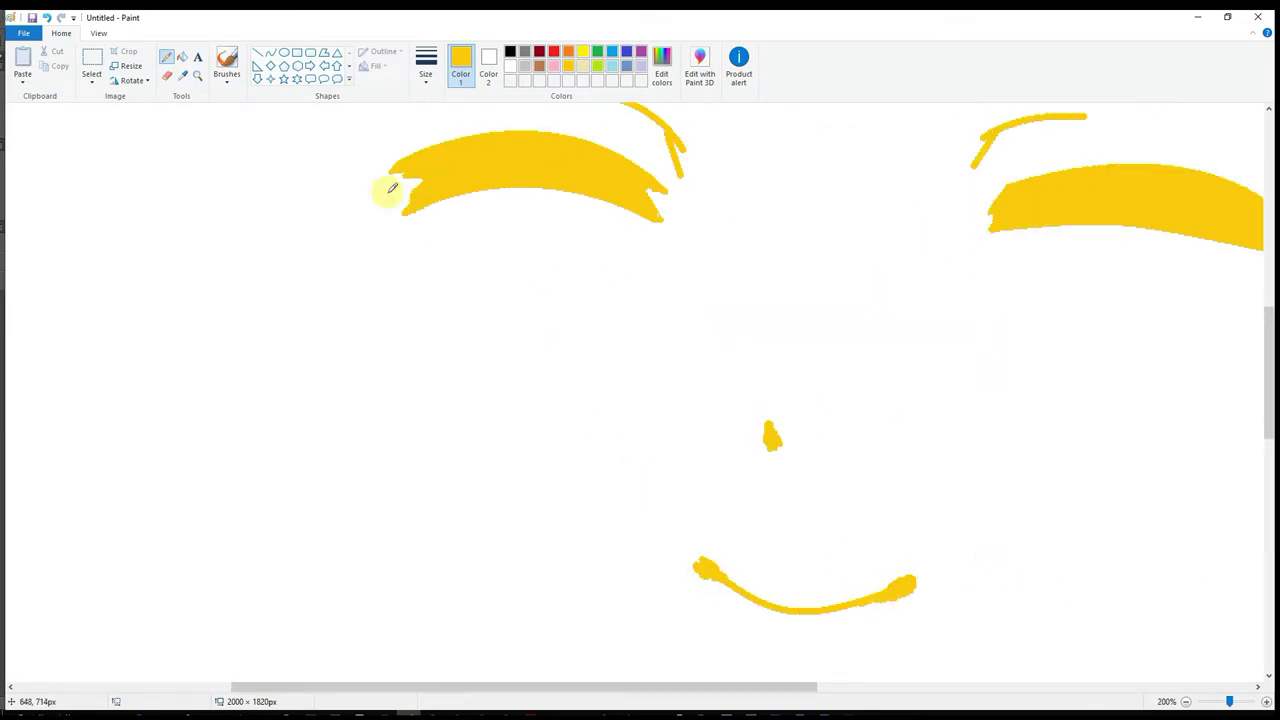
- Draw the centre and left parts of the fringe as pointed yellow strands above the eyes
scroll(750, 473, down, 1)
scroll(726, 337, down, 1)
scroll(251, 249, up, 1)
click(270, 52)
mouse_move(762, 167)
mouse_down()
mouse_move(695, 456)
mouse_move(594, 357)
mouse_move(697, 388)
mouse_move(618, 286)
mouse_up()
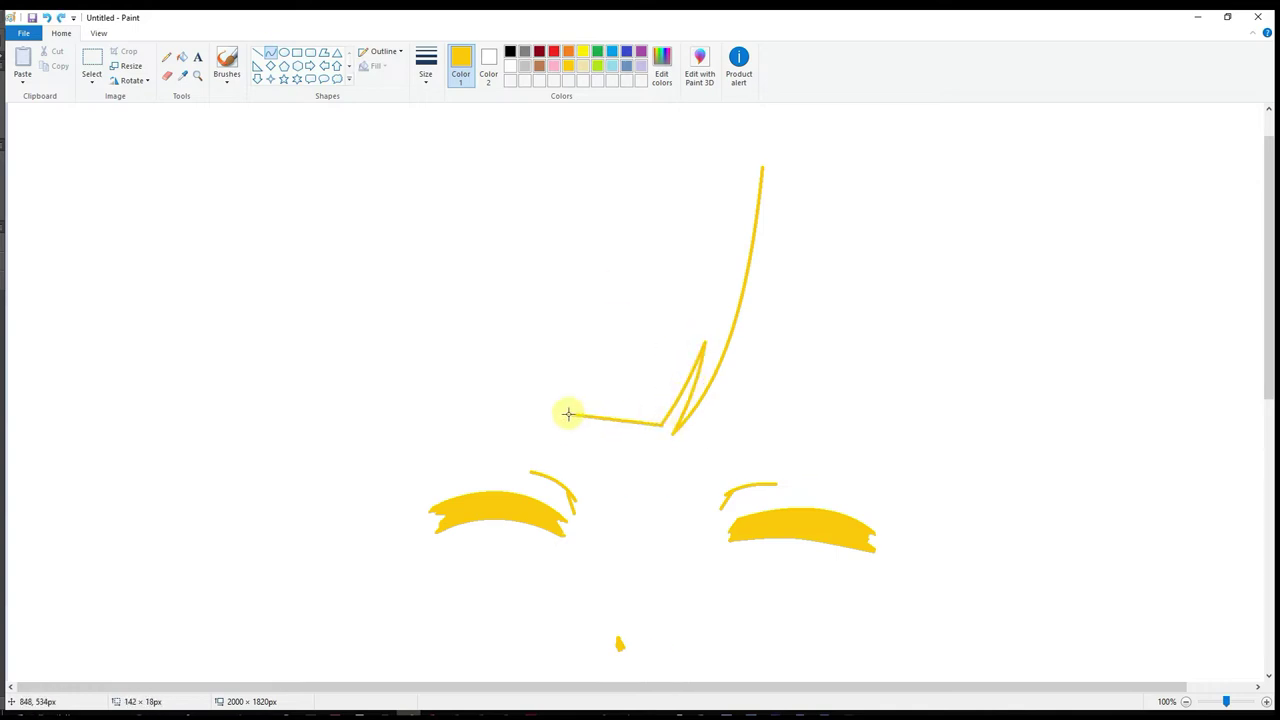
mouse_move(599, 357)
mouse_down()
mouse_move(560, 383)
mouse_move(575, 390)
mouse_move(629, 191)
mouse_move(591, 314)
mouse_move(480, 383)
mouse_move(515, 371)
mouse_up()
drag(458, 408, 416, 395)
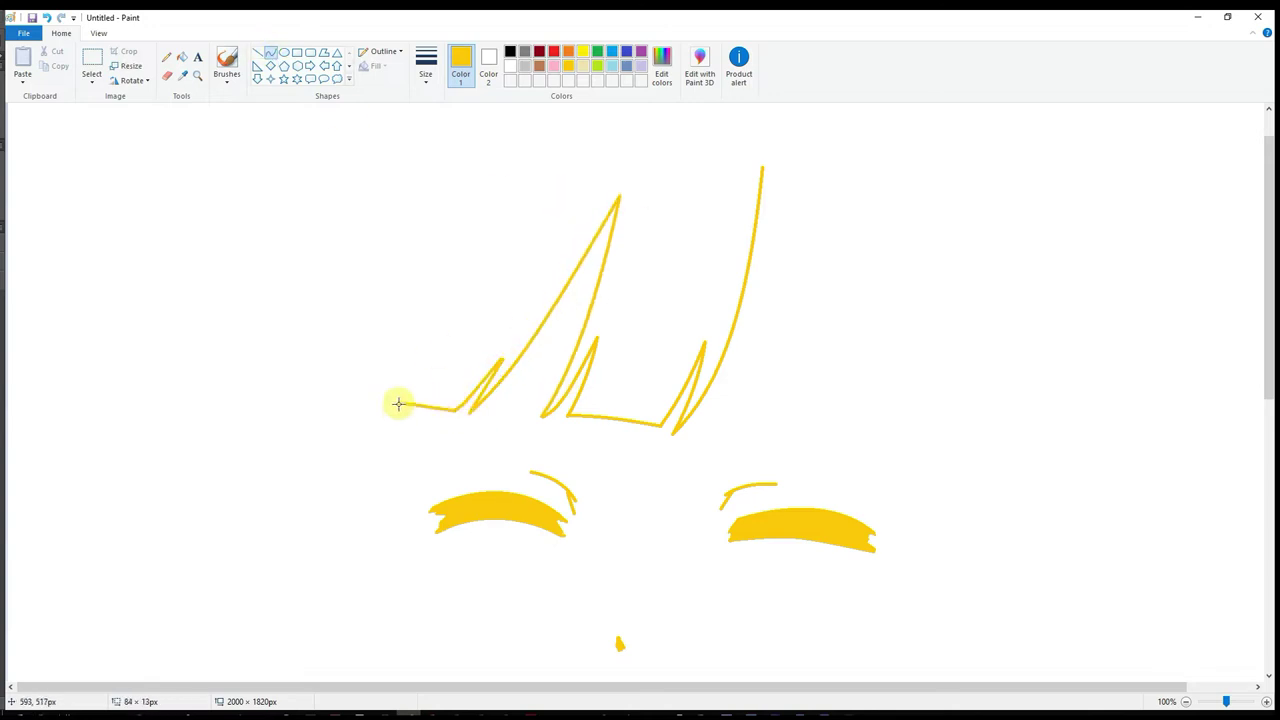
- Extend the fringe to the right with two more pointed strand gaps and a short curved end
mouse_move(760, 257)
mouse_down()
mouse_move(760, 392)
mouse_move(746, 427)
mouse_up()
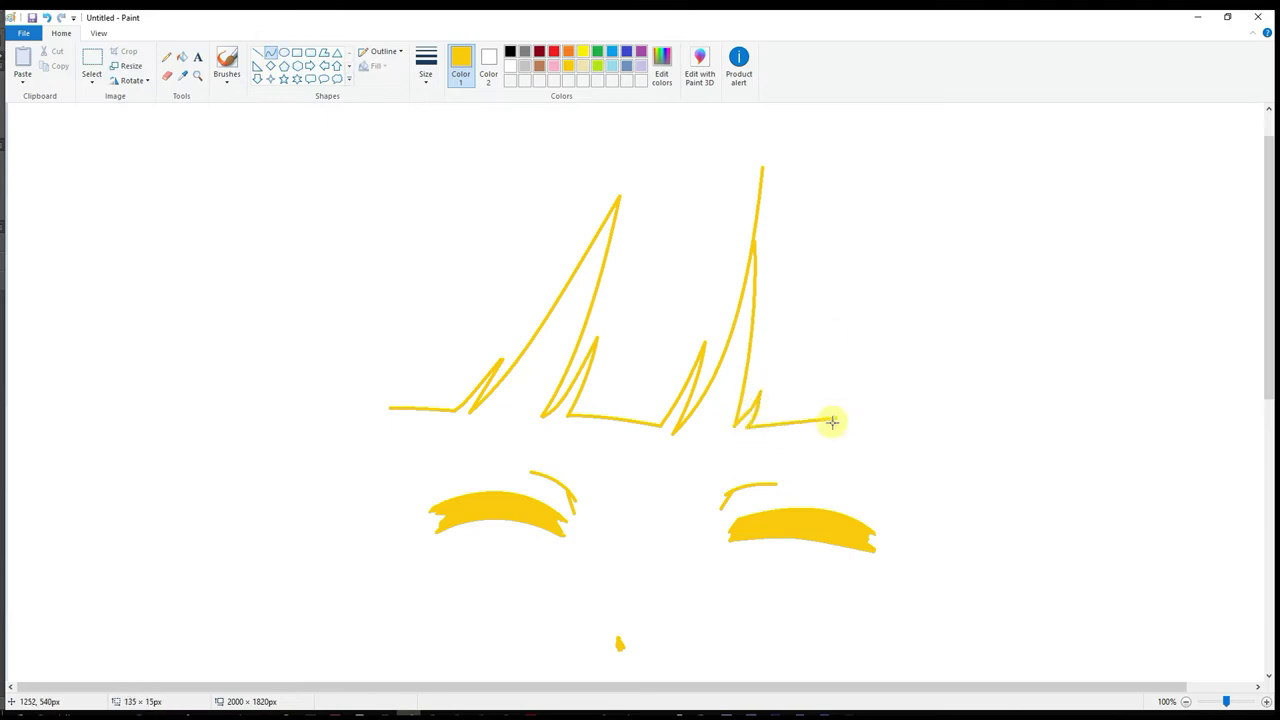
drag(849, 423, 887, 296)
drag(887, 362, 891, 383)
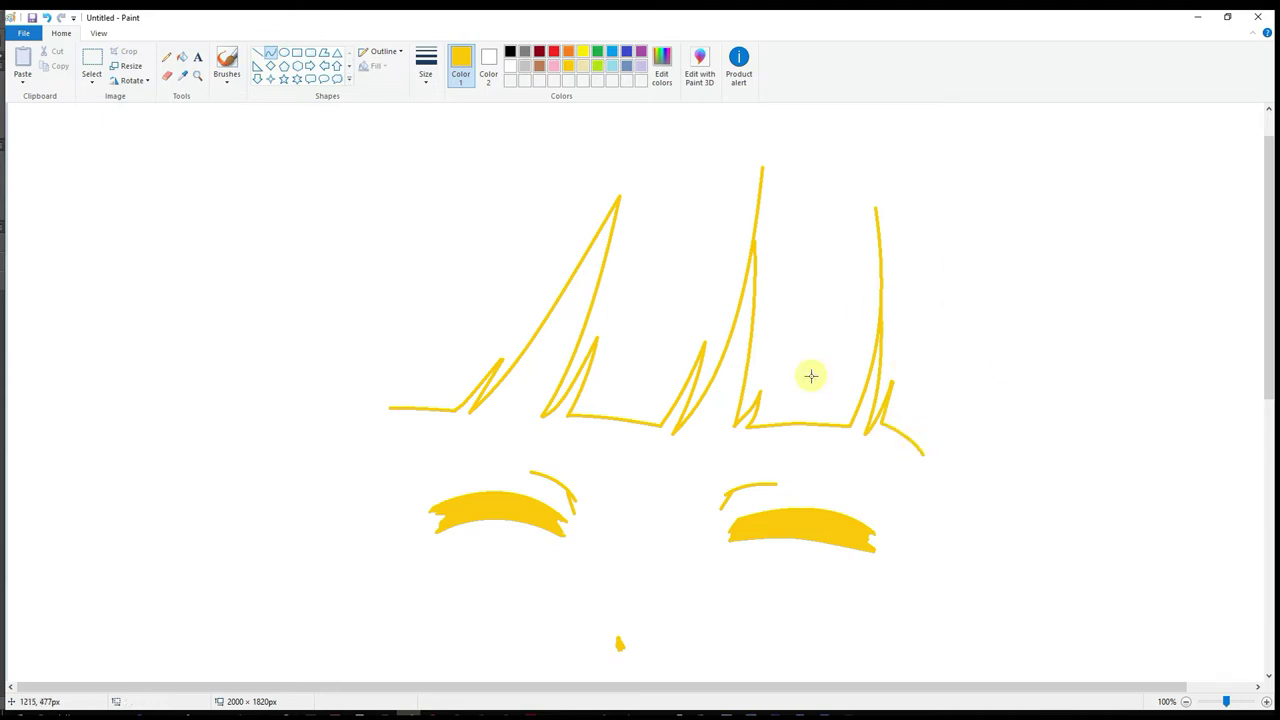
- Draw the long curved outlines of the hair lock hanging along the right side of the face
scroll(896, 270, down, 1)
mouse_move(458, 137)
mouse_down()
mouse_move(476, 356)
mouse_move(476, 286)
mouse_up()
mouse_move(474, 223)
mouse_down()
mouse_move(471, 320)
mouse_move(409, 463)
mouse_move(407, 560)
mouse_up()
drag(443, 363, 505, 350)
mouse_move(503, 155)
mouse_down()
mouse_move(557, 583)
mouse_move(600, 557)
mouse_up()
drag(500, 400, 433, 620)
mouse_move(478, 468)
mouse_down()
mouse_move(452, 467)
mouse_move(466, 468)
mouse_up()
- Draw the lower part of the right hair lock with overlapping strands and outward-curling pointed tips
click(197, 75)
click(490, 538)
mouse_move(808, 248)
mouse_down()
mouse_move(737, 491)
mouse_move(787, 578)
mouse_up()
mouse_move(793, 470)
mouse_down()
mouse_move(798, 338)
mouse_move(752, 470)
mouse_up()
drag(913, 162, 877, 300)
scroll(900, 300, down, 1)
mouse_move(1040, 243)
mouse_down()
mouse_move(797, 623)
mouse_move(898, 634)
mouse_up()
mouse_move(1000, 430)
mouse_down()
mouse_move(1041, 504)
mouse_move(1004, 419)
mouse_up()
drag(718, 652, 1013, 517)
drag(931, 549, 889, 557)
drag(754, 541, 762, 598)
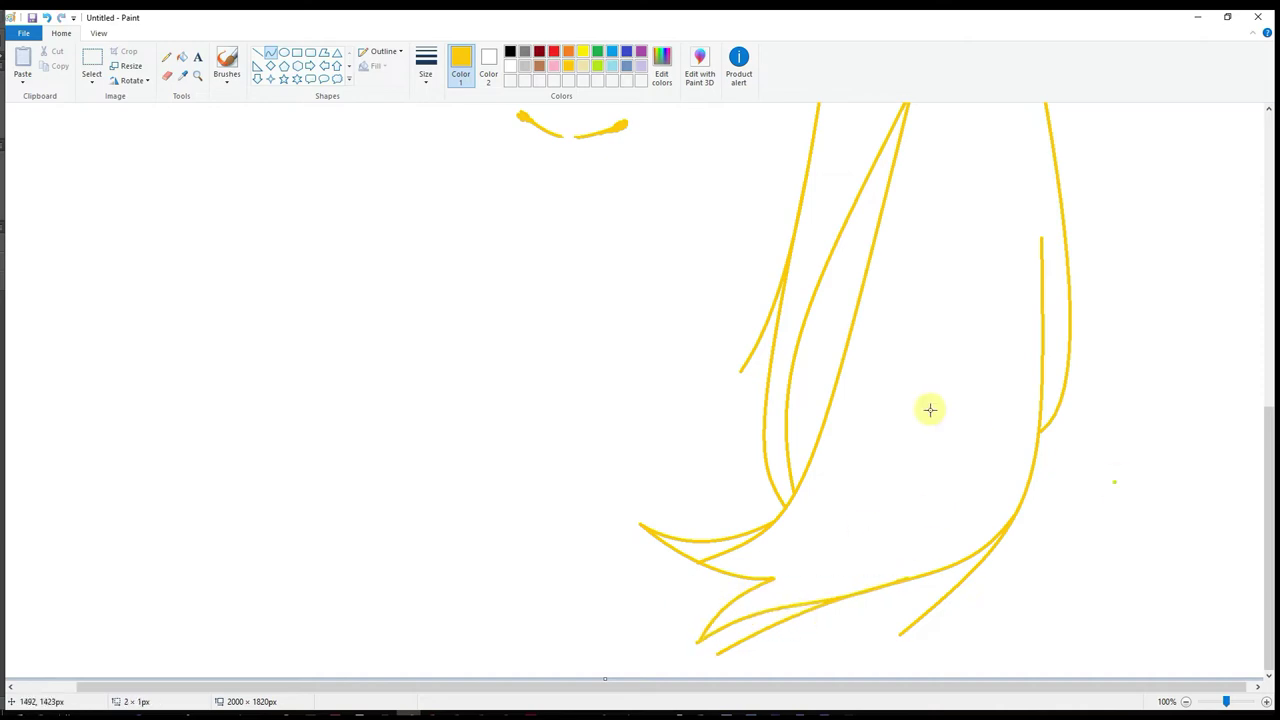
- Draw the outer hair strands at the far right, tapering to a point above the shoulder
scroll(969, 423, down, 1)
drag(585, 183, 601, 378)
mouse_move(601, 378)
mouse_down()
mouse_move(614, 300)
mouse_move(537, 466)
mouse_move(592, 525)
mouse_move(603, 369)
mouse_move(645, 460)
mouse_move(619, 485)
mouse_up()
drag(604, 292, 650, 470)
drag(646, 340, 645, 478)
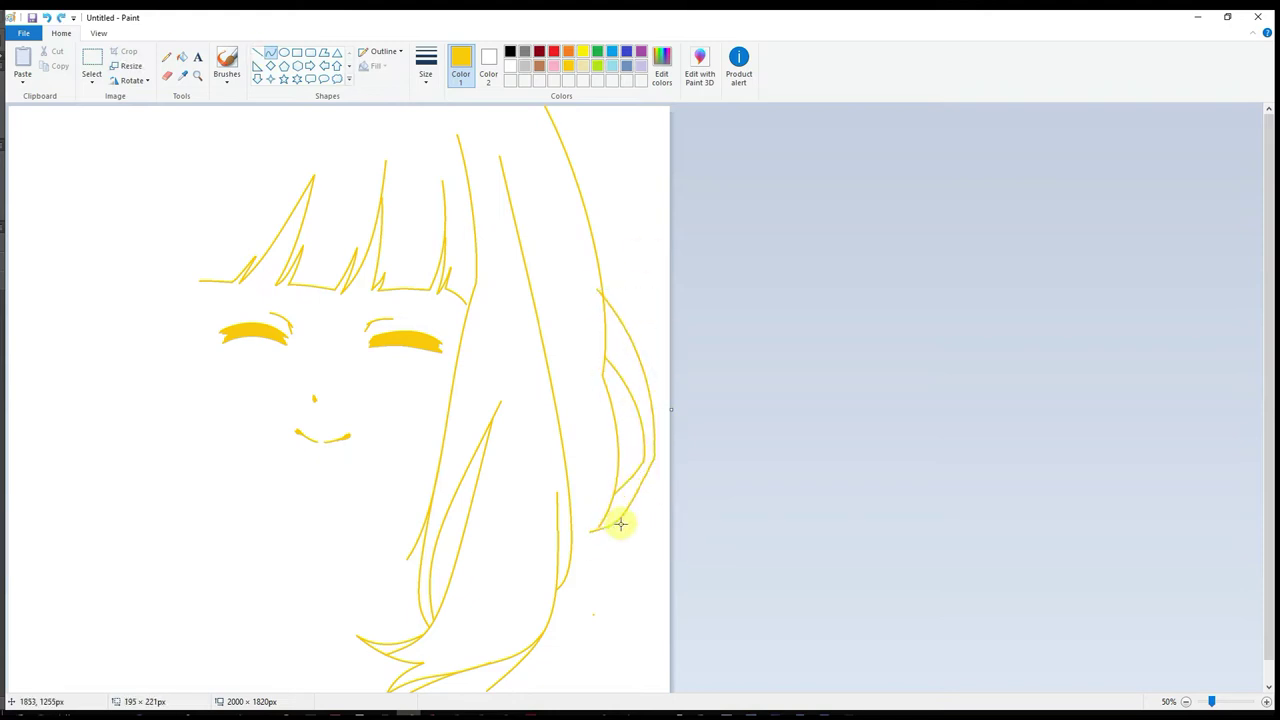
- Draw the long hair outline down the left side of the face, with overlapping strands at its lower end
scroll(354, 371, down, 1)
drag(214, 222, 74, 566)
mouse_move(70, 470)
mouse_down()
mouse_move(49, 394)
mouse_move(117, 331)
mouse_move(8, 440)
mouse_up()
drag(29, 608, 166, 391)
drag(37, 598, 5, 550)
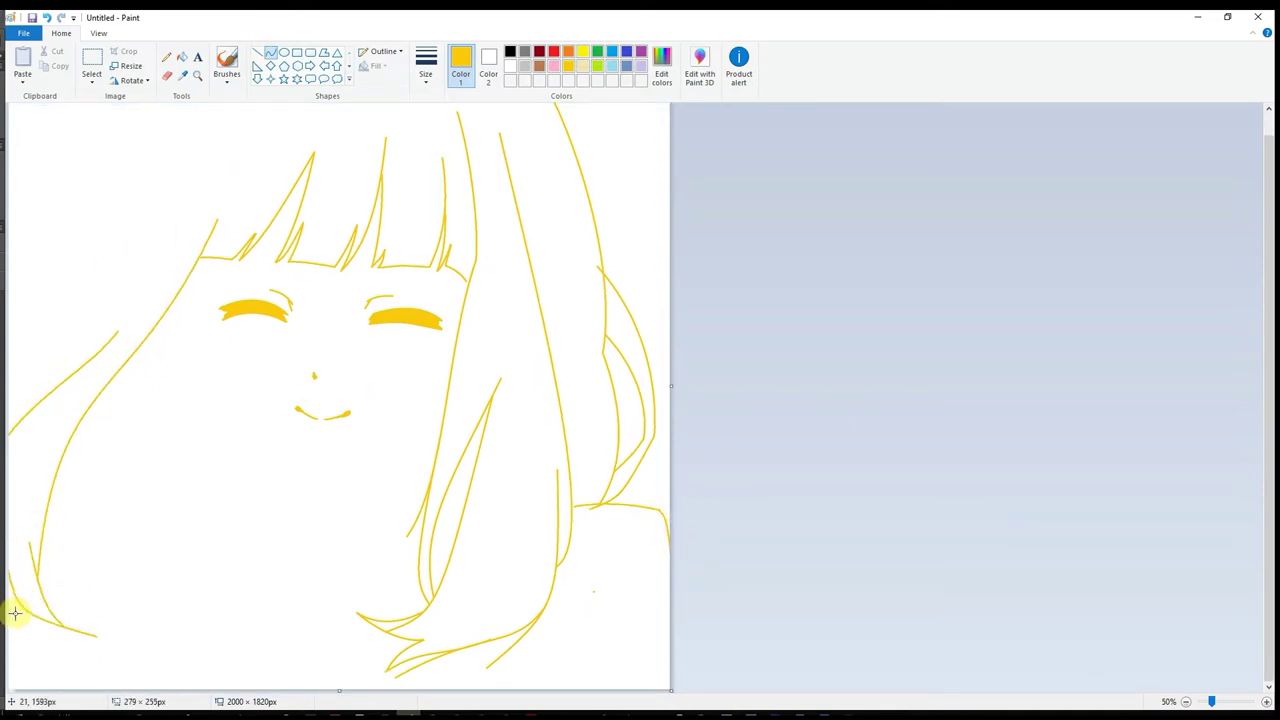
- Add long curved strands to the upper left hair, running from the crown to the outer lock
click(263, 60)
scroll(275, 130, up, 1)
mouse_move(298, 128)
mouse_down()
mouse_move(229, 217)
mouse_move(257, 160)
mouse_move(196, 125)
mouse_move(86, 327)
mouse_up()
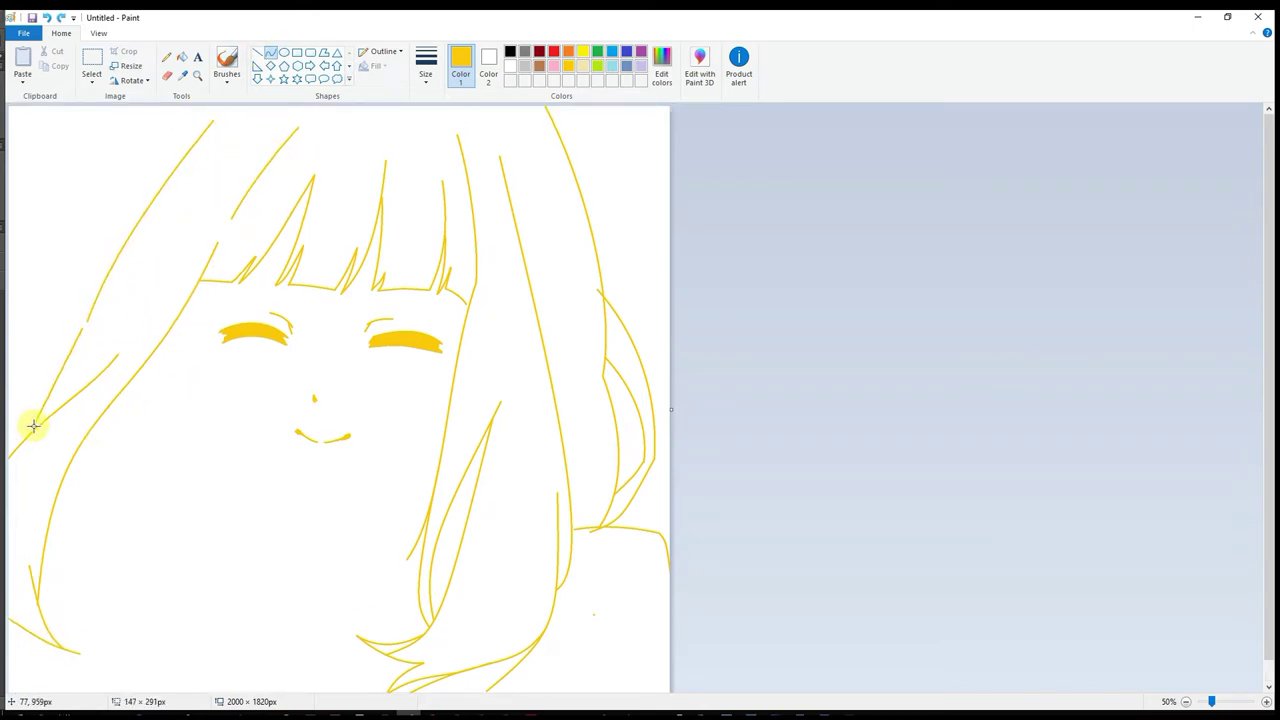
drag(31, 423, 48, 280)
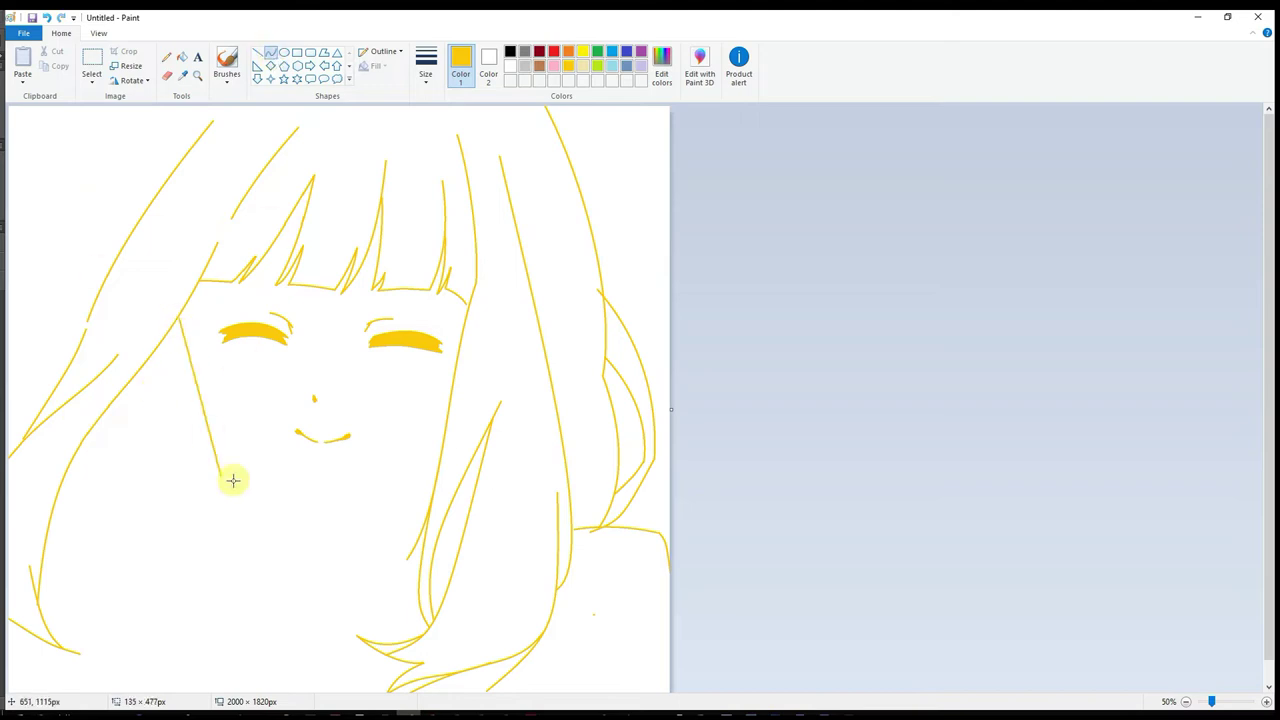
- Draw the cheek and jaw curves meeting at the chin, and add the small ear curve on the left
drag(315, 490, 180, 315)
click(181, 354)
drag(325, 490, 432, 460)
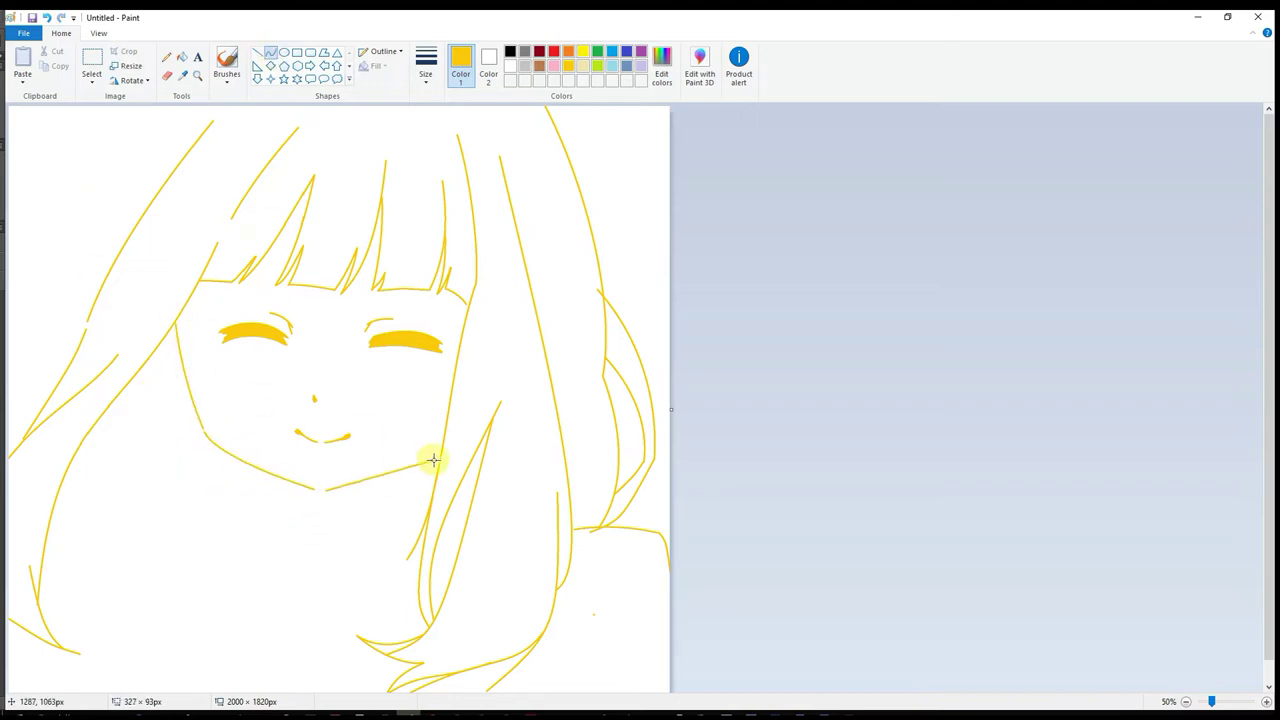
click(198, 78)
click(320, 489)
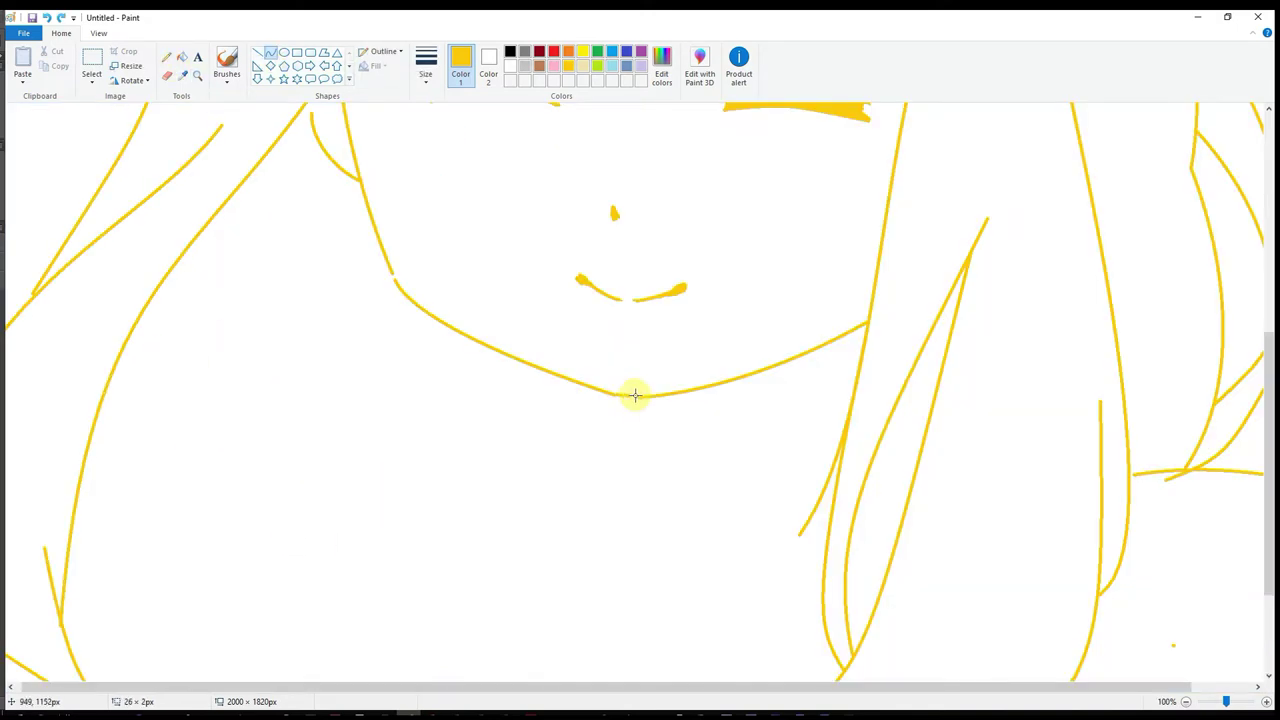
scroll(634, 391, up, 2)
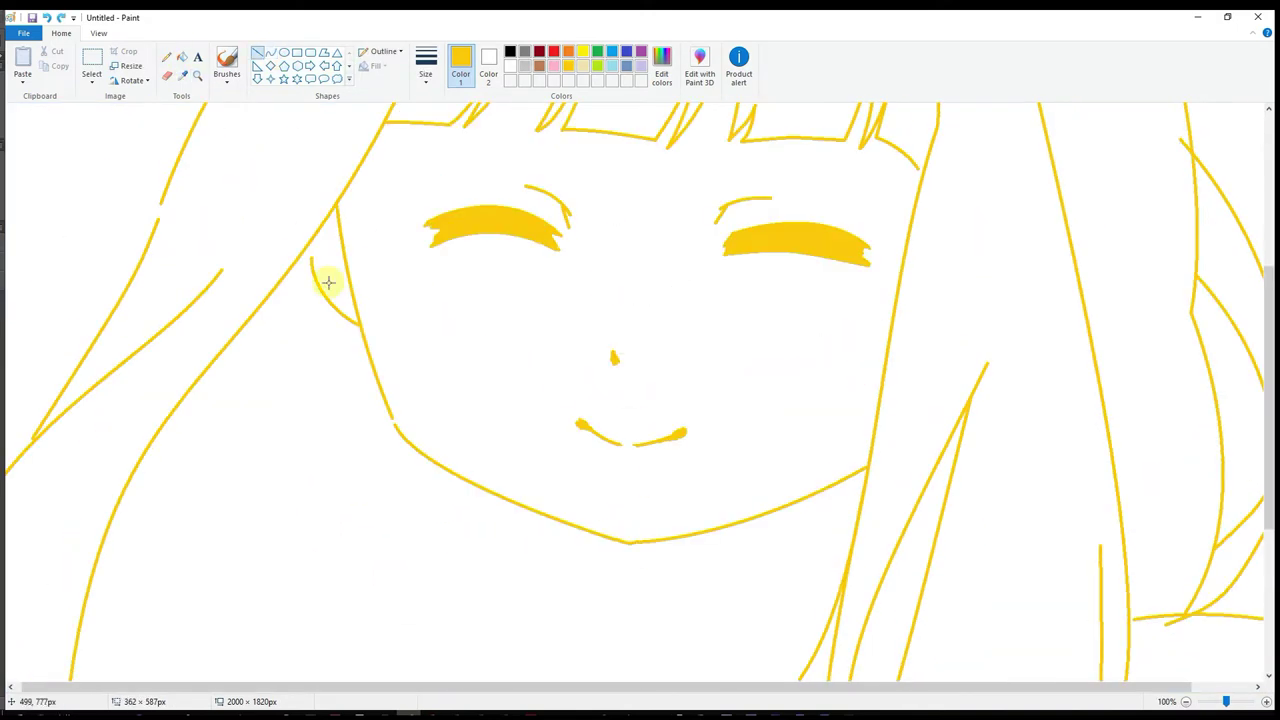
- Draw both sides of the neck below the jaw and a short shoulder line on each side
click(257, 52)
drag(516, 360, 531, 503)
drag(710, 510, 729, 385)
drag(731, 495, 440, 470)
key(ctrl+z)
drag(529, 477, 441, 477)
mouse_move(714, 485)
mouse_down()
mouse_move(846, 526)
mouse_move(833, 498)
mouse_up()
- Draw a deep V-shaped neckline below the neck and erase the stray lines around the right hair tips
mouse_move(903, 437)
mouse_down()
mouse_move(720, 600)
mouse_move(686, 571)
mouse_move(677, 531)
mouse_move(615, 658)
mouse_up()
scroll(720, 600, down, 3)
mouse_move(786, 378)
mouse_down()
mouse_move(594, 651)
mouse_move(598, 676)
mouse_move(737, 457)
mouse_move(559, 424)
mouse_up()
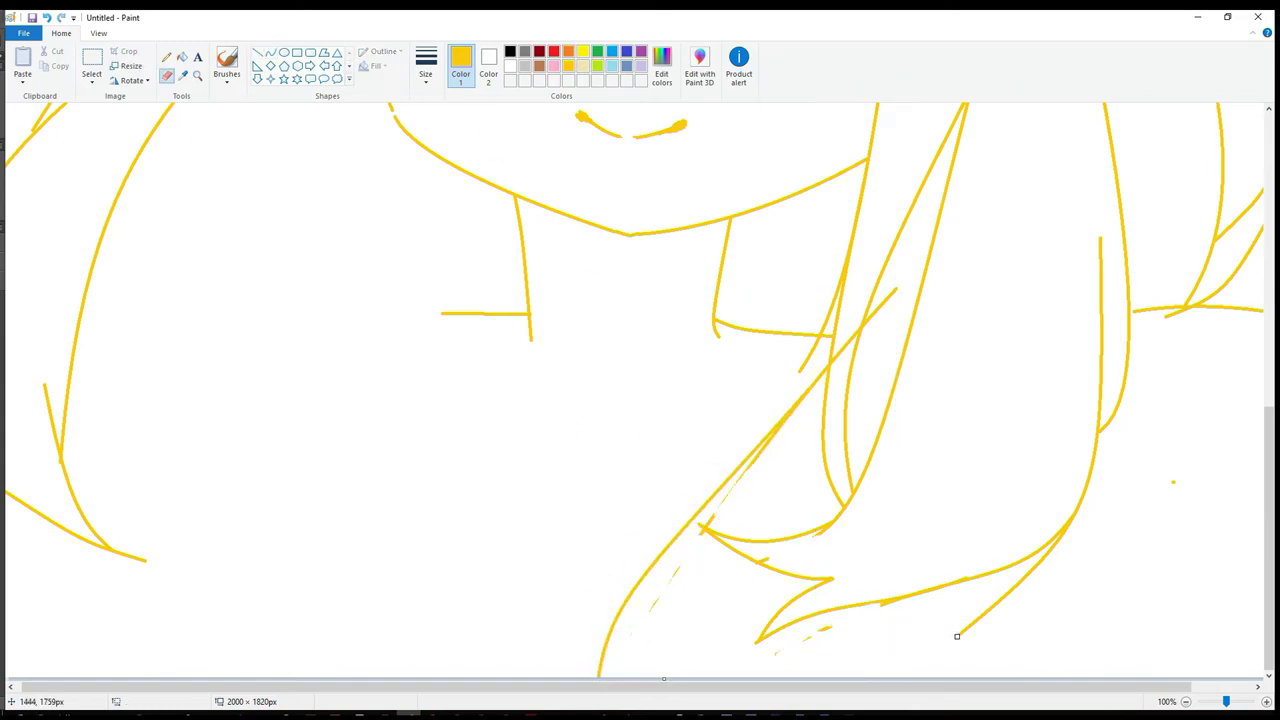
click(270, 52)
mouse_move(370, 220)
mouse_down()
mouse_move(455, 468)
mouse_move(546, 591)
mouse_move(303, 263)
mouse_move(443, 266)
mouse_move(477, 414)
mouse_up()
click(438, 300)
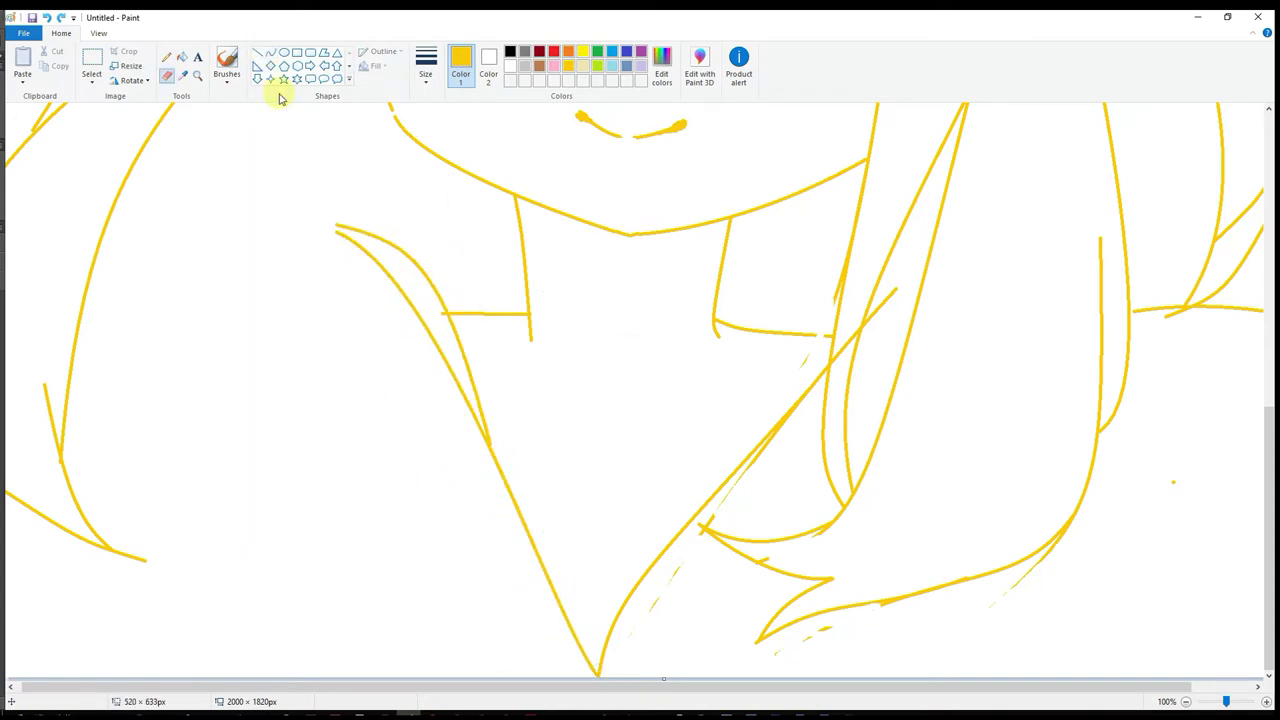
- Draw the curved collar folds and the outer sleeve outline over the left shoulder
drag(526, 293, 278, 178)
drag(280, 176, 333, 133)
drag(245, 188, 208, 170)
drag(176, 185, 222, 470)
drag(168, 392, 184, 273)
mouse_move(117, 314)
mouse_down()
mouse_move(97, 423)
mouse_move(57, 480)
mouse_move(80, 670)
mouse_up()
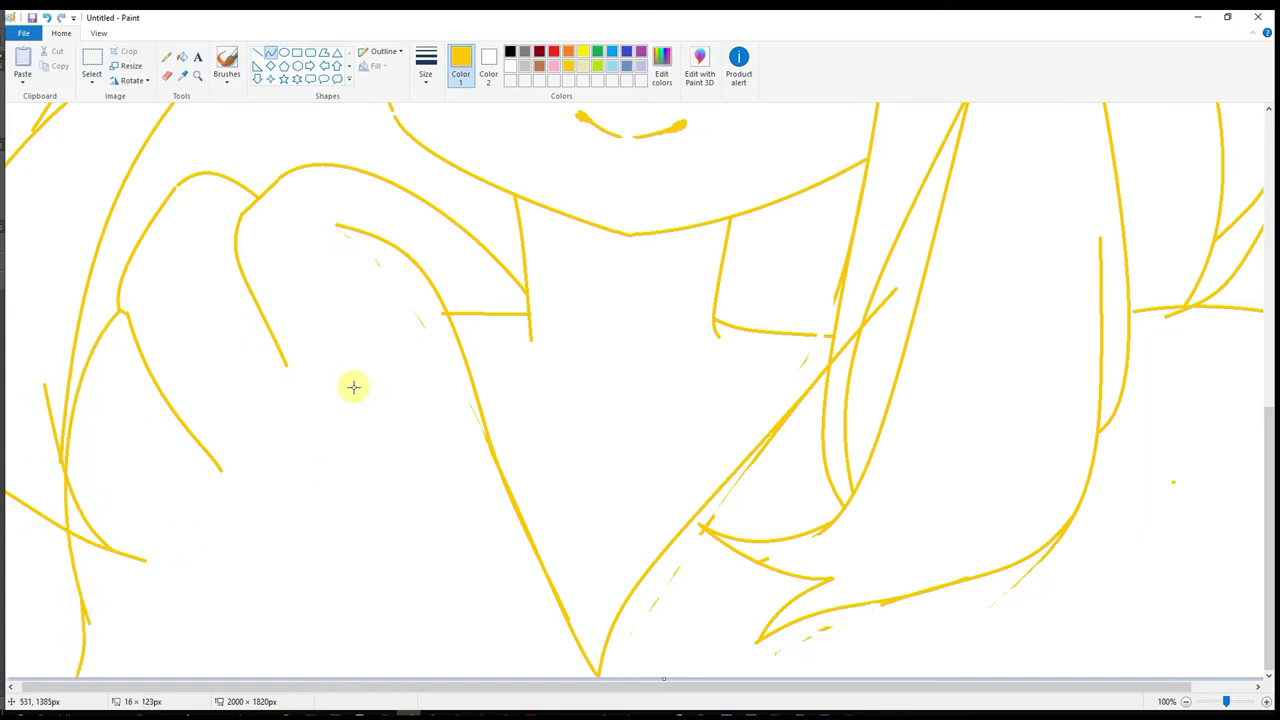
- Draw the left sleeve cuff and sketch the curled fingers of the fist above it
drag(257, 480, 385, 601)
drag(306, 557, 277, 520)
drag(386, 601, 480, 608)
mouse_move(440, 600)
mouse_down()
mouse_move(469, 587)
mouse_move(490, 605)
mouse_up()
drag(494, 607, 518, 647)
drag(256, 480, 233, 648)
drag(236, 540, 228, 499)
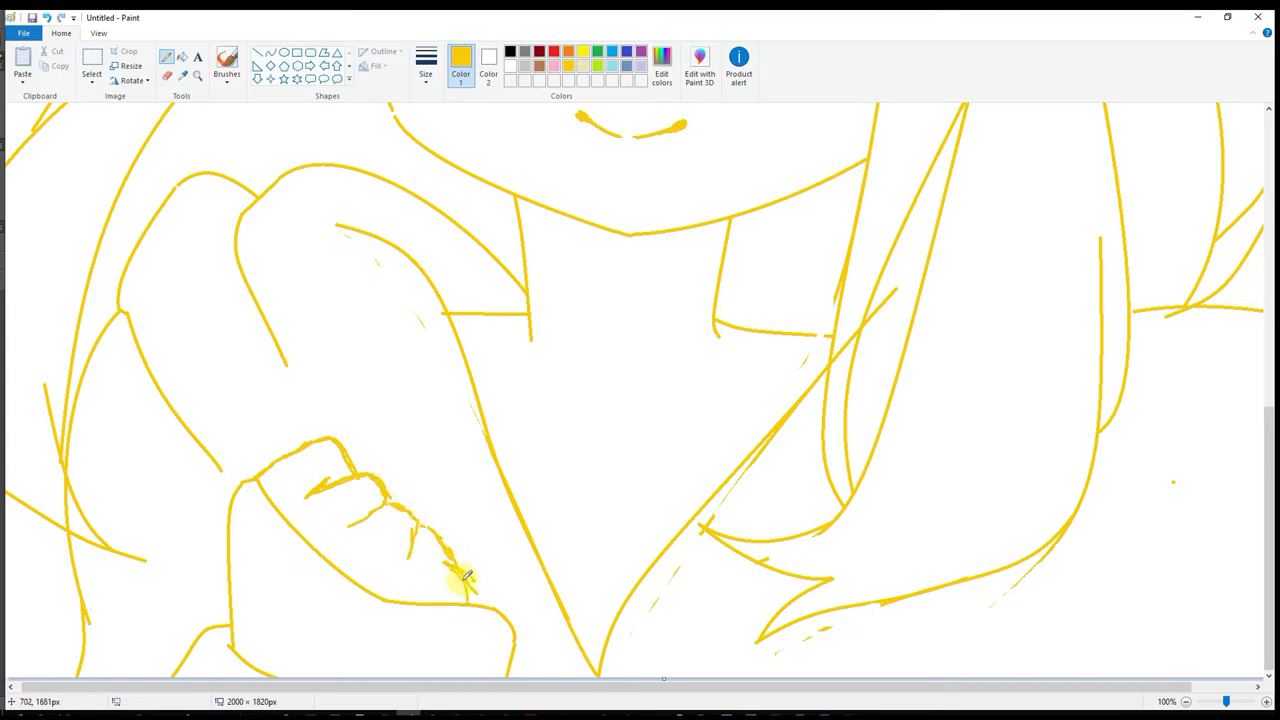
- Sketch the curled fingers of the right fist over the lower end of the right hair lock
drag(729, 687, 771, 687)
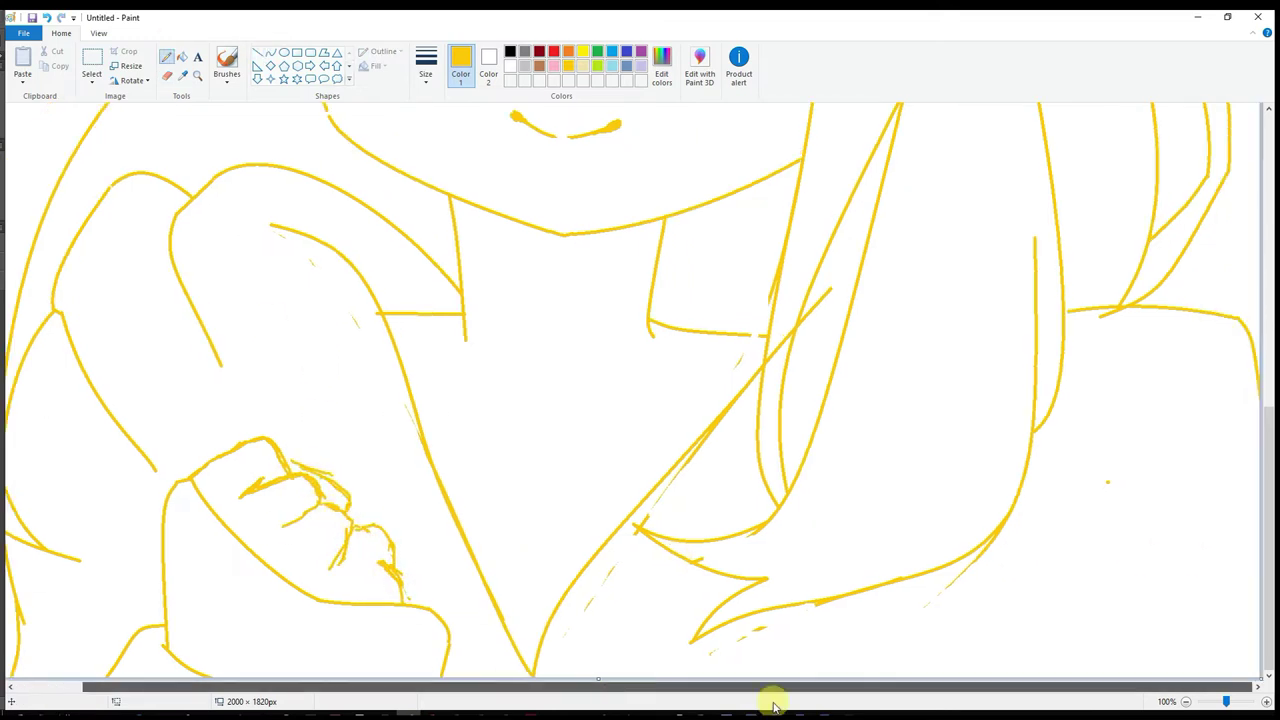
drag(978, 492, 995, 607)
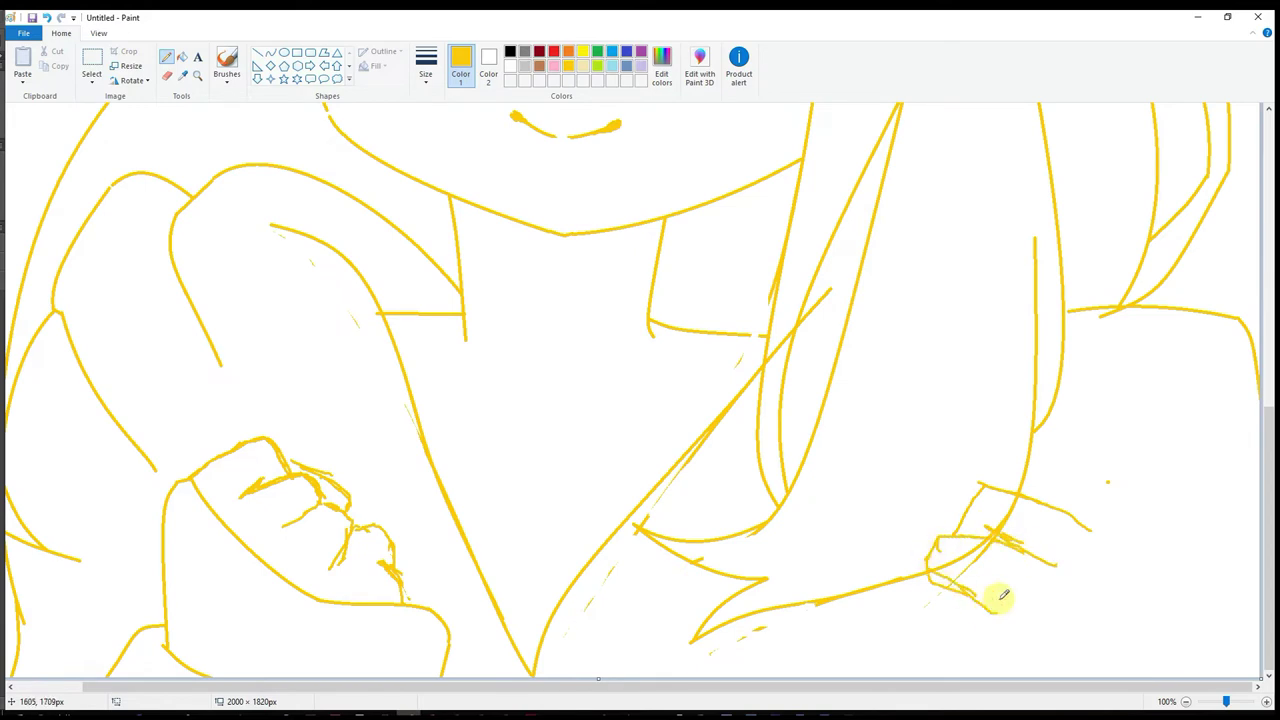
mouse_move(912, 660)
mouse_down()
mouse_move(1063, 563)
mouse_move(1174, 543)
mouse_move(1060, 663)
mouse_move(917, 678)
mouse_up()
- Add the collarbones below the neck and the crossing garment fold lines beside the right hair lock
mouse_move(598, 350)
mouse_down()
mouse_move(718, 373)
mouse_move(737, 480)
mouse_up()
scroll(243, 243, up, 3)
click(270, 52)
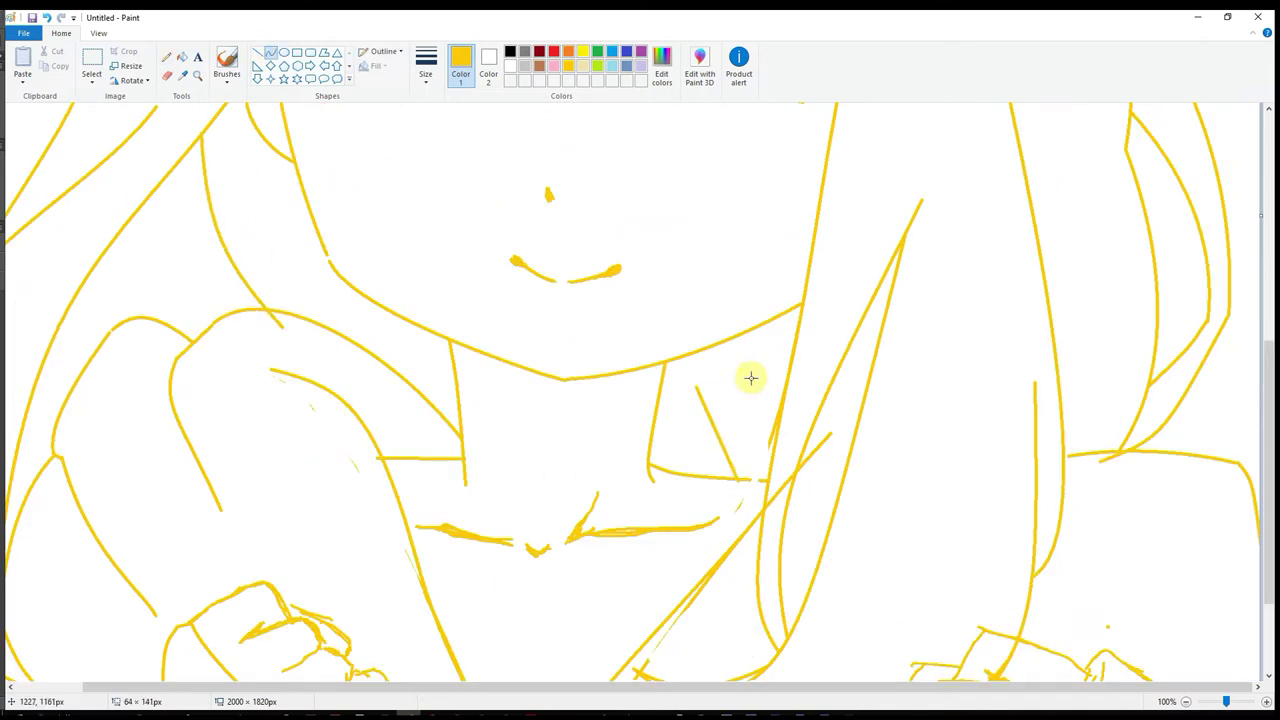
drag(784, 336, 841, 419)
drag(648, 460, 808, 398)
drag(826, 396, 866, 385)
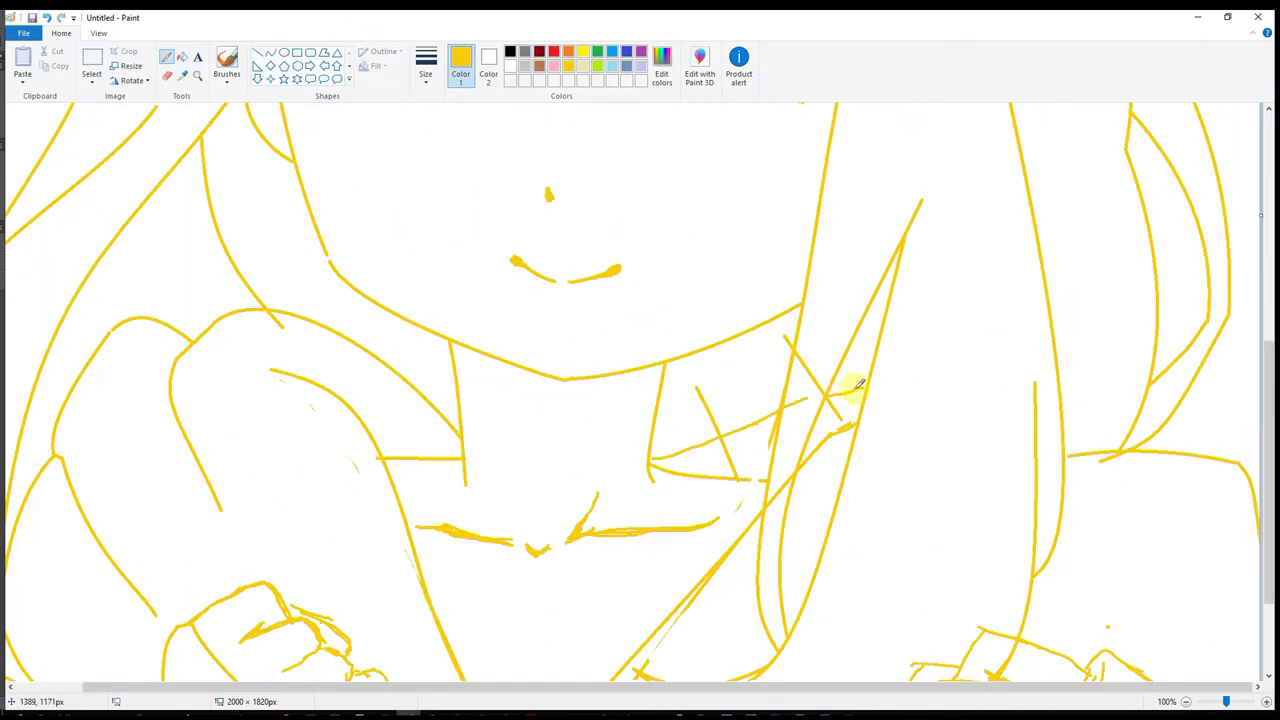
- Sketch the right shoulder and sleeve outline and clean up the overlapping lines there
mouse_move(1062, 370)
mouse_down()
mouse_move(1140, 360)
mouse_move(1221, 465)
mouse_up()
scroll(1220, 465, down, 3)
click(166, 75)
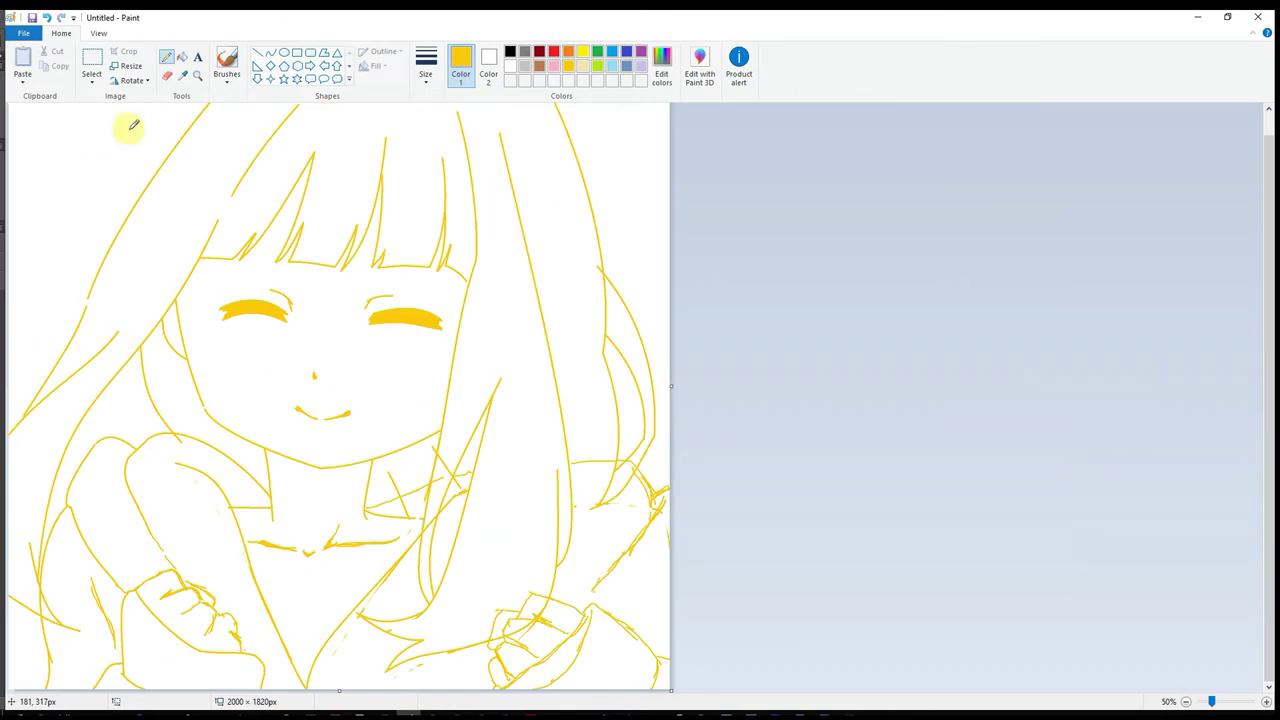
- Draw the outer curved strands of the hair bundle along the left edge of the canvas
mouse_move(67, 188)
mouse_down()
mouse_move(21, 246)
mouse_move(32, 462)
mouse_up()
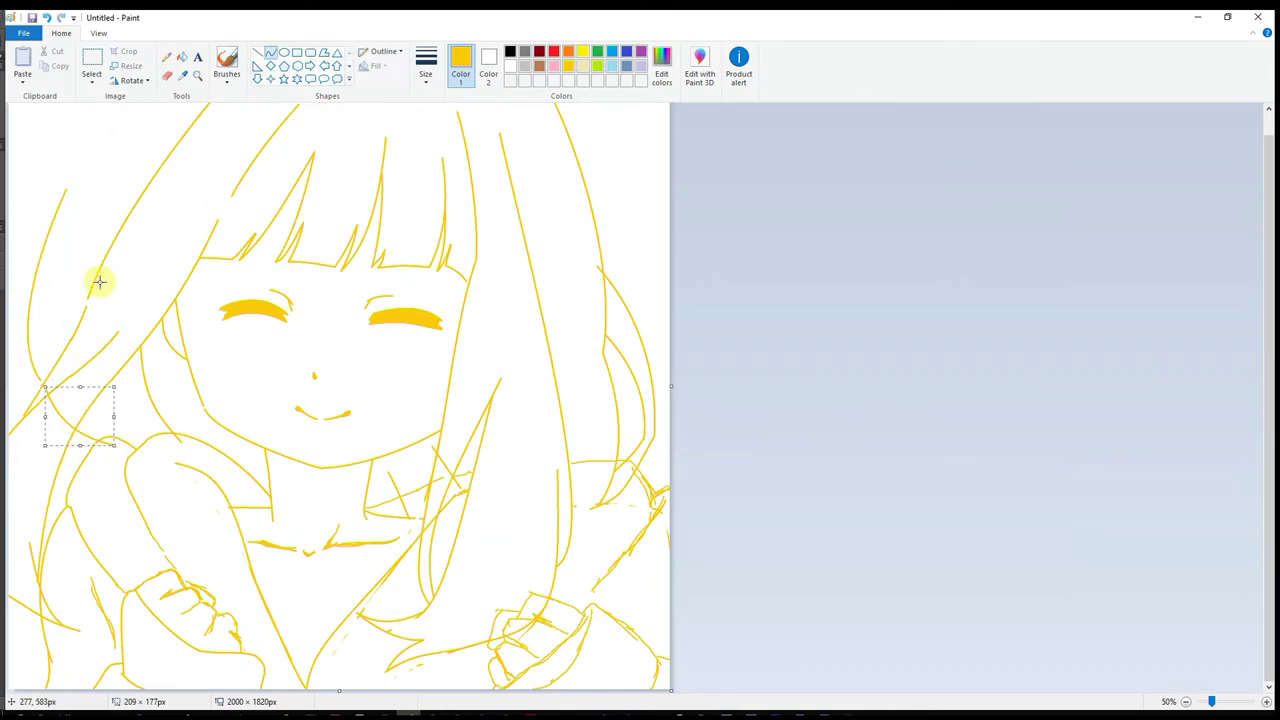
drag(17, 269, 84, 98)
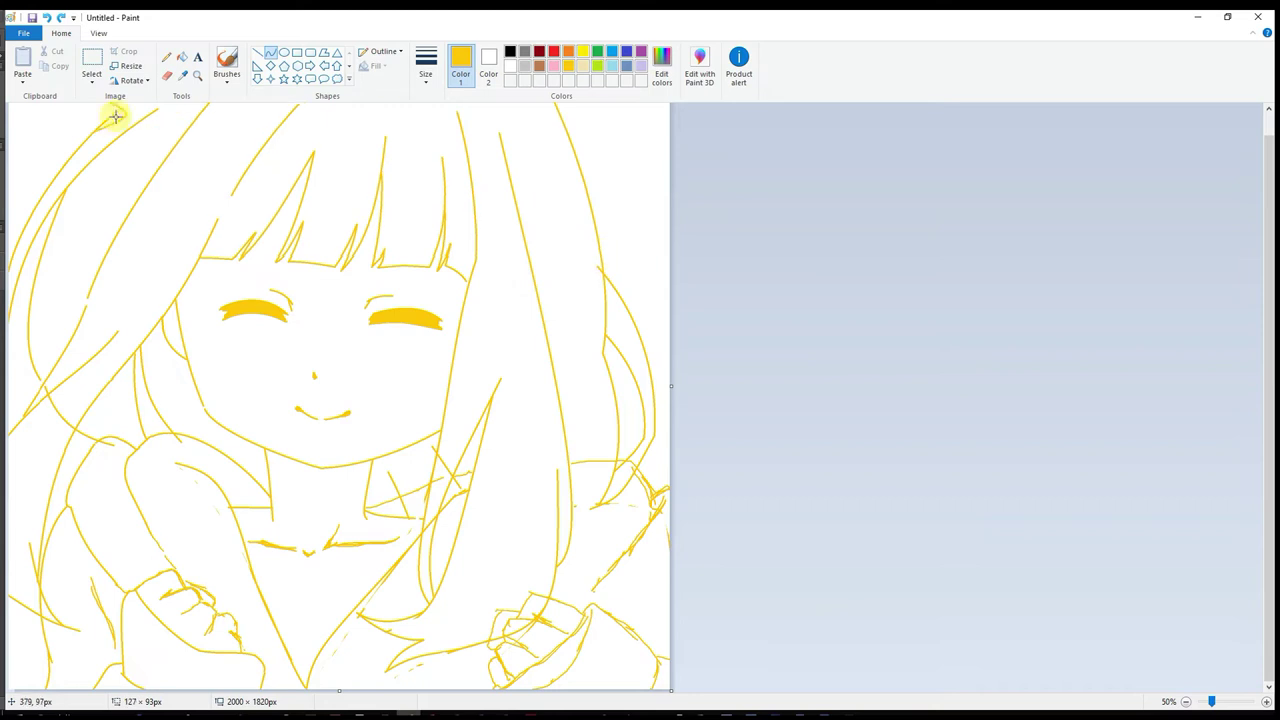
- Draw both arched eyebrows across the fringe and sketch the small hair detail at the upper left
drag(200, 229, 230, 209)
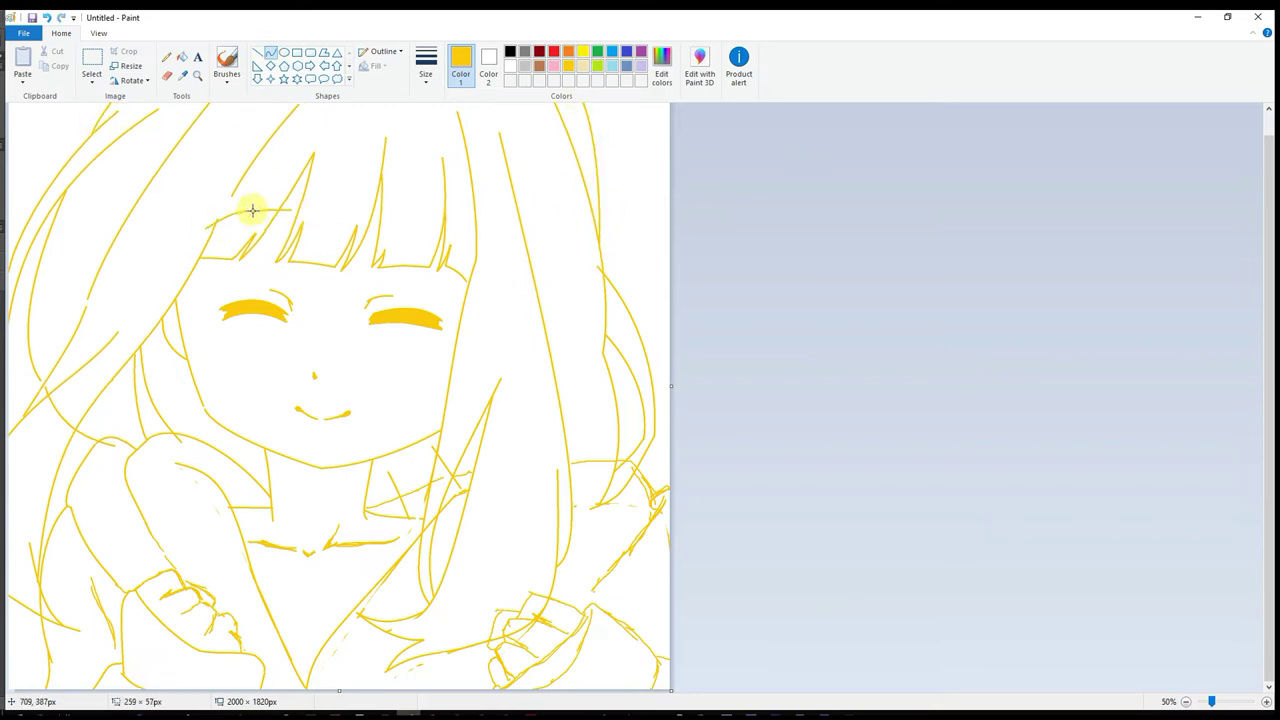
drag(449, 229, 390, 240)
scroll(330, 280, up, 1)
key(ctrl+Page_Up)
click(167, 58)
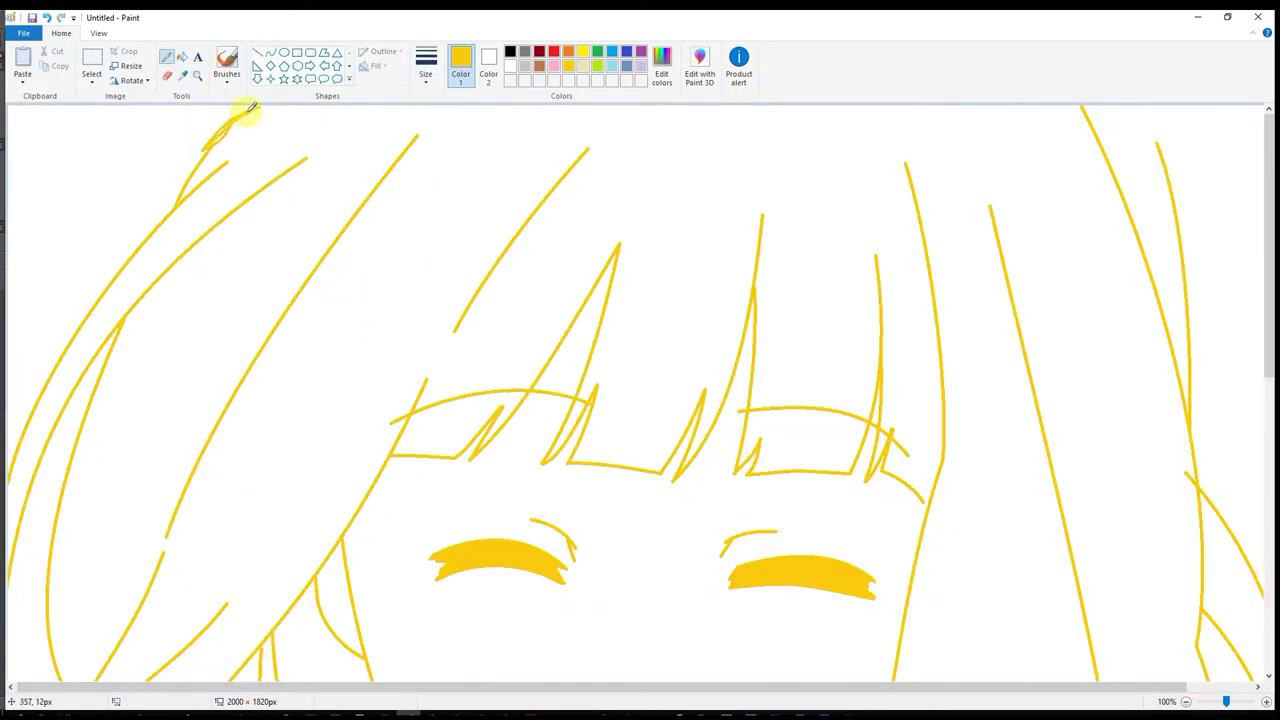
- Mix a custom dark brown colour and fill both closed eyelids with it
scroll(803, 237, down, 5)
click(662, 65)
drag(694, 257, 667, 236)
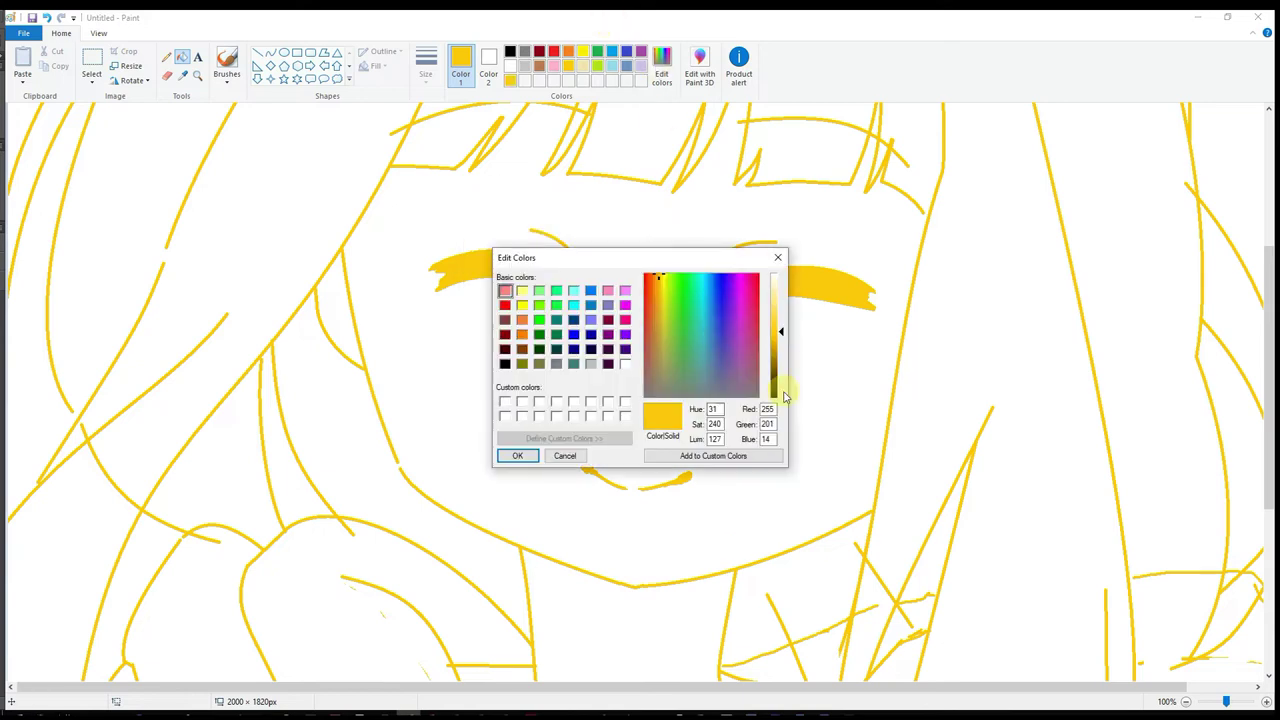
text(5)
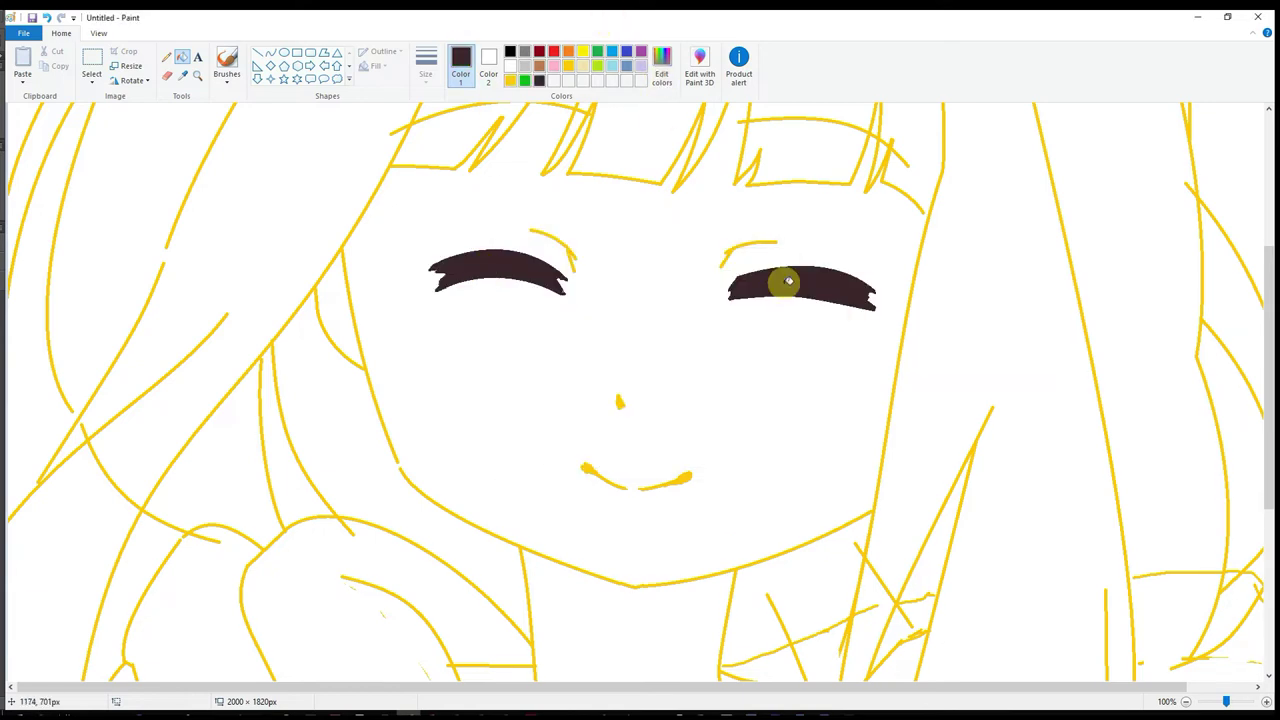
- Recolour both closed eyelids black and trace the creases above them with black curves
drag(440, 272, 514, 263)
drag(735, 285, 872, 295)
drag(724, 252, 778, 243)
- Outline both eyebrows in black with paired arcs that taper at the ends
scroll(638, 312, up, 3)
drag(389, 277, 586, 257)
drag(488, 262, 492, 240)
drag(651, 157, 871, 263)
key(Escape)
mouse_move(738, 265)
mouse_down()
mouse_move(922, 295)
mouse_move(830, 250)
mouse_up()
- Trace the left cheek and the jawline through the chin in black
scroll(634, 191, down, 3)
drag(343, 251, 400, 465)
mouse_move(400, 465)
mouse_down()
mouse_move(636, 588)
mouse_move(872, 510)
mouse_up()
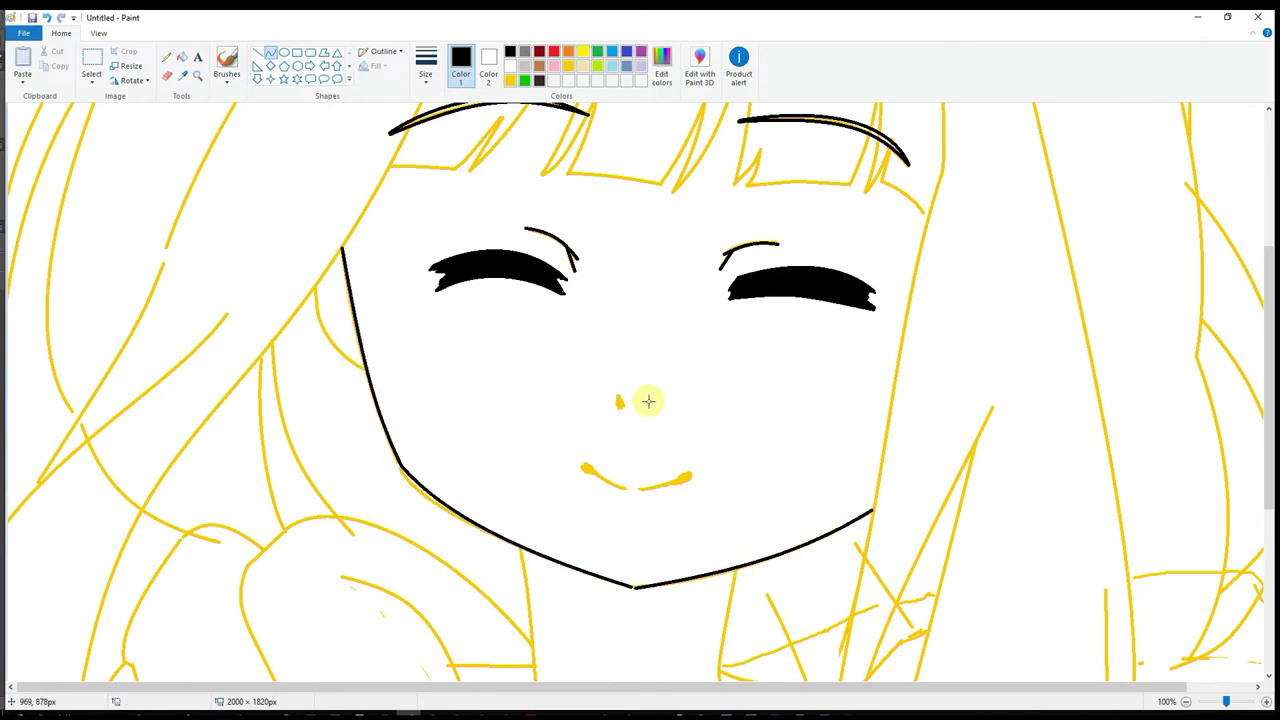
- Ink the nose and the smiling mouth in black, with thickened mouth corners
drag(620, 400, 618, 408)
drag(584, 466, 686, 477)
click(592, 439)
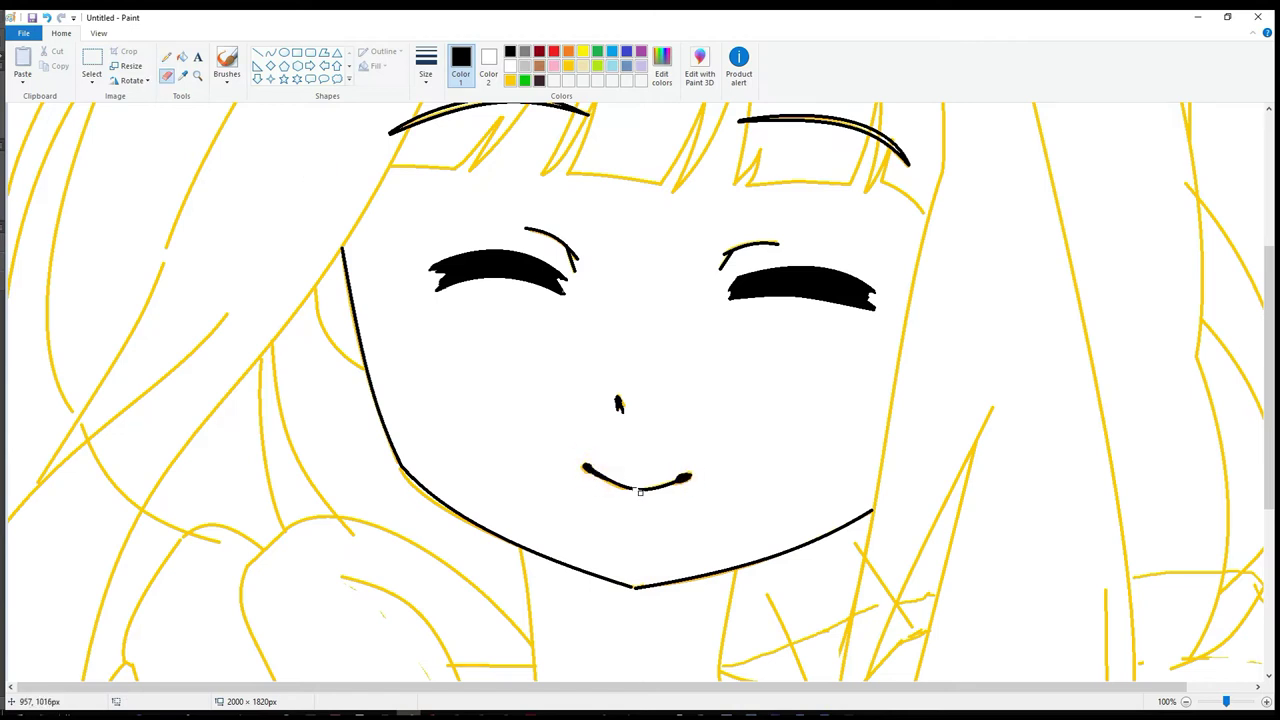
- Fill the outlined eyebrows with solid black
scroll(636, 491, up, 6)
click(182, 57)
click(820, 410)
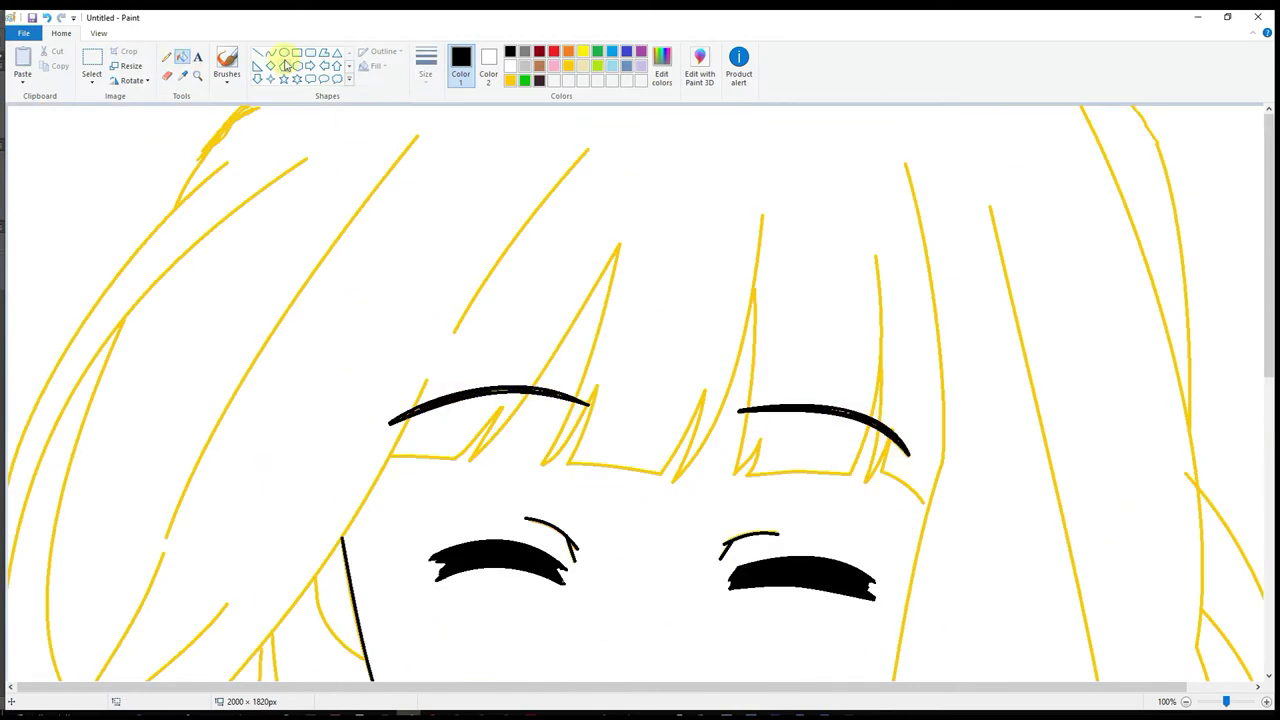
- Trace the pointed strands and the jagged lower edge of the bangs with black curves
drag(634, 216, 470, 457)
drag(432, 374, 473, 420)
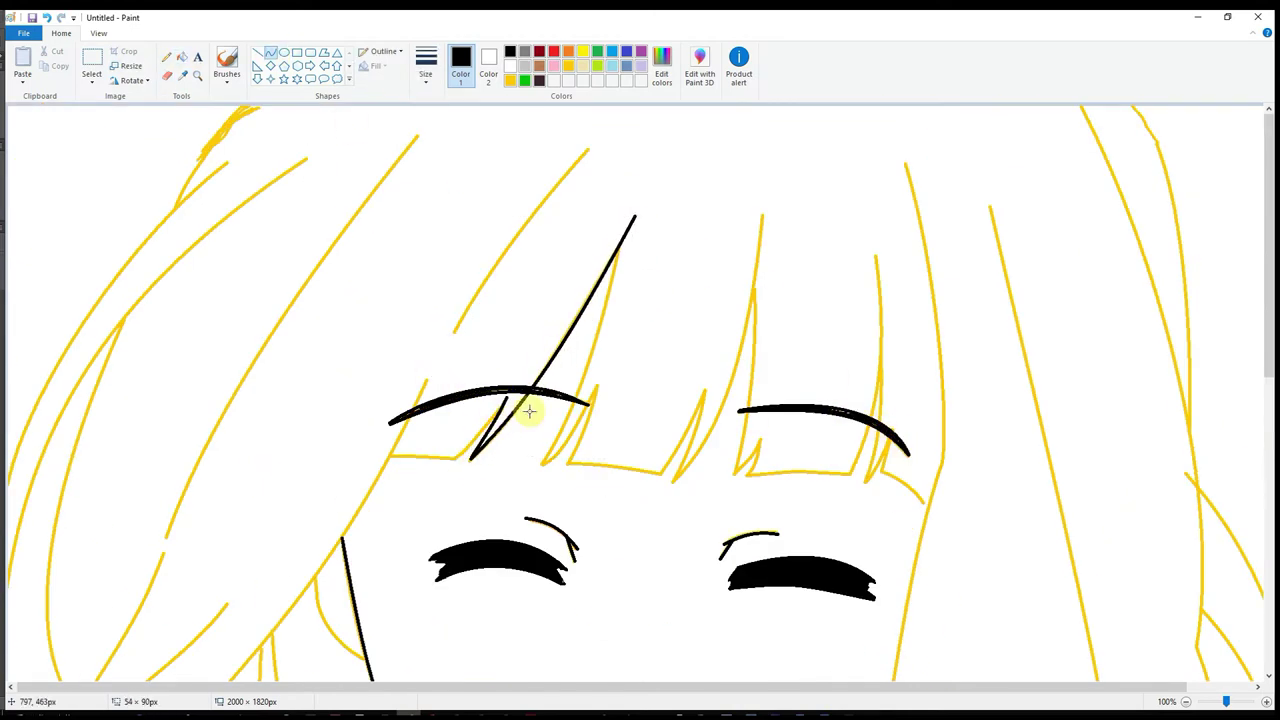
drag(634, 216, 600, 390)
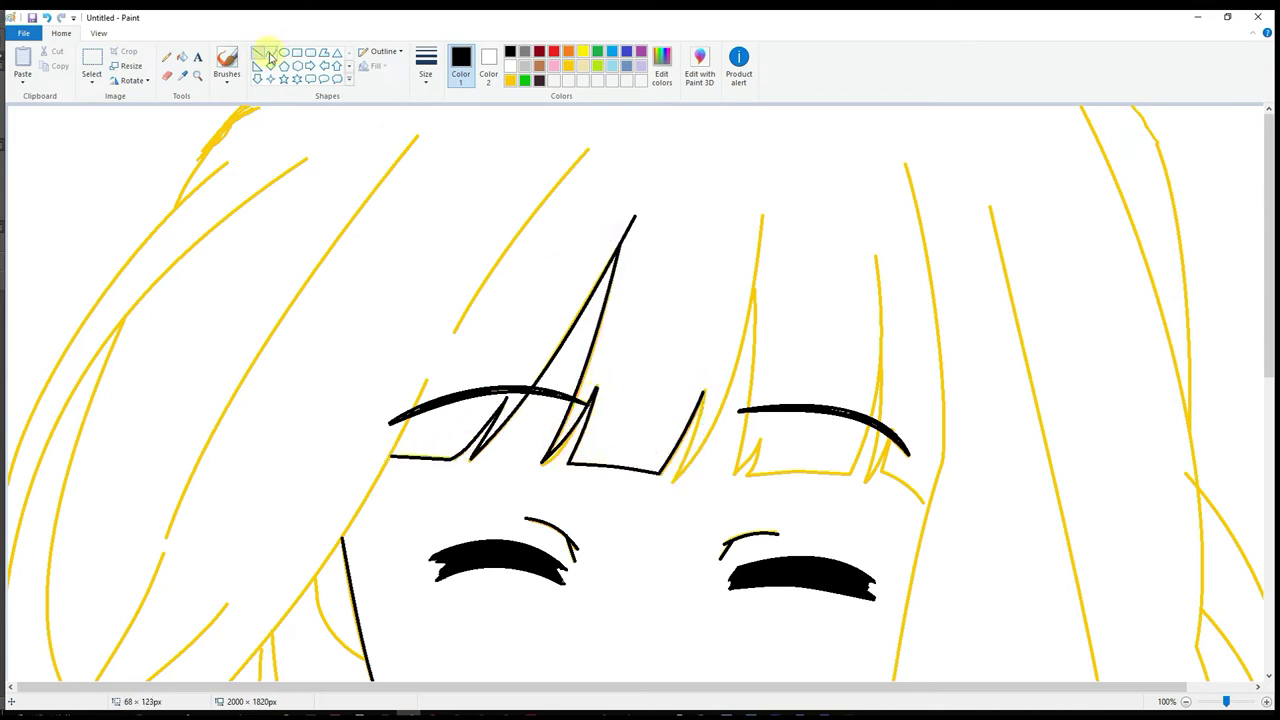
drag(686, 470, 735, 472)
drag(754, 290, 747, 409)
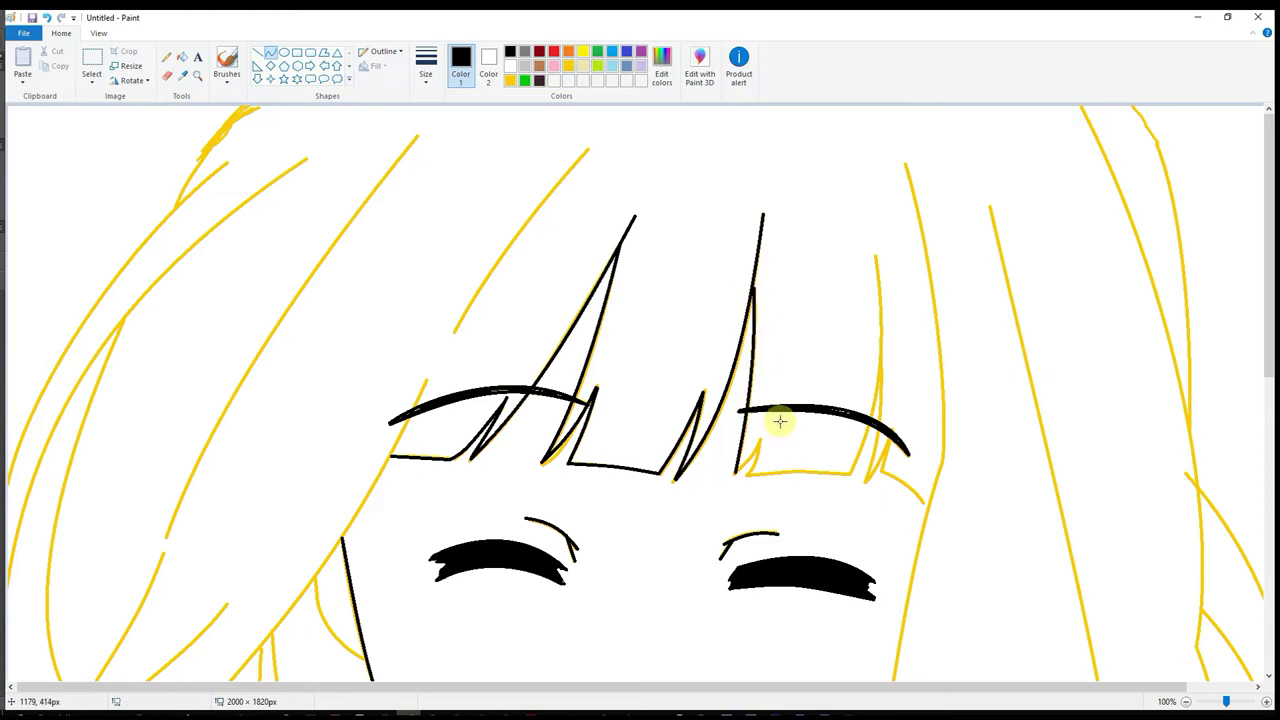
drag(841, 478, 850, 474)
mouse_move(876, 256)
mouse_down()
mouse_move(868, 478)
mouse_move(885, 442)
mouse_up()
drag(921, 500, 926, 508)
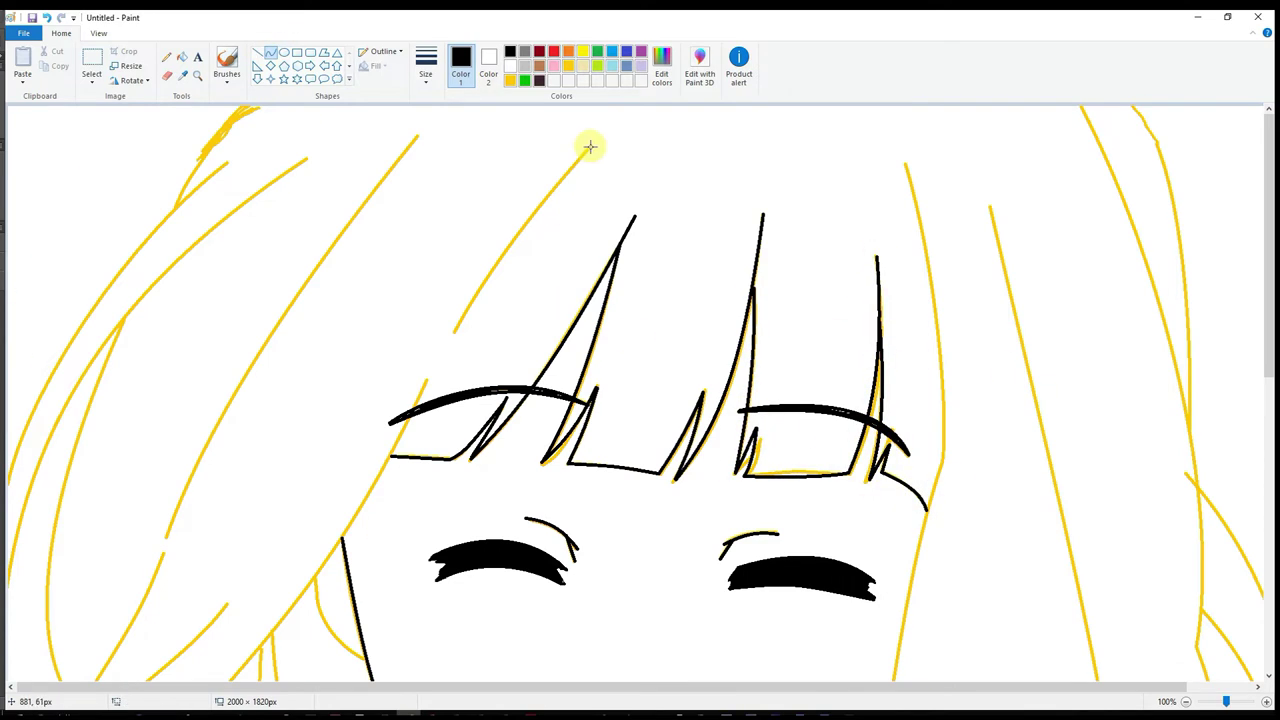
- Ink the long strands on the left side of the hair in black, down to their curved tips beside the sleeve
scroll(430, 225, down, 3)
drag(425, 235, 168, 606)
scroll(335, 462, down, 3)
scroll(335, 462, down, 3)
drag(172, 251, 63, 600)
drag(117, 425, 80, 400)
scroll(63, 343, down, 2)
drag(65, 458, 128, 552)
drag(63, 490, 8, 432)
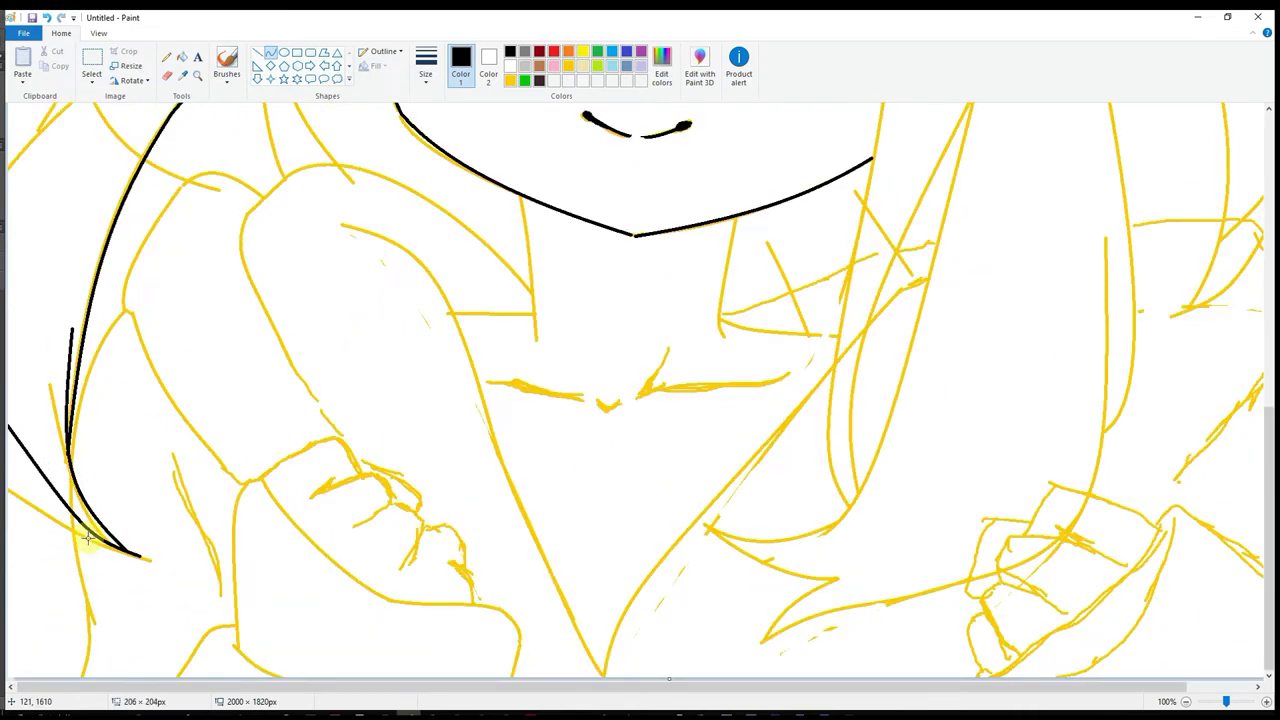
- Trace the upper left hair strands and the outer left hair contour in black
scroll(177, 331, up, 3)
scroll(135, 288, down, 2)
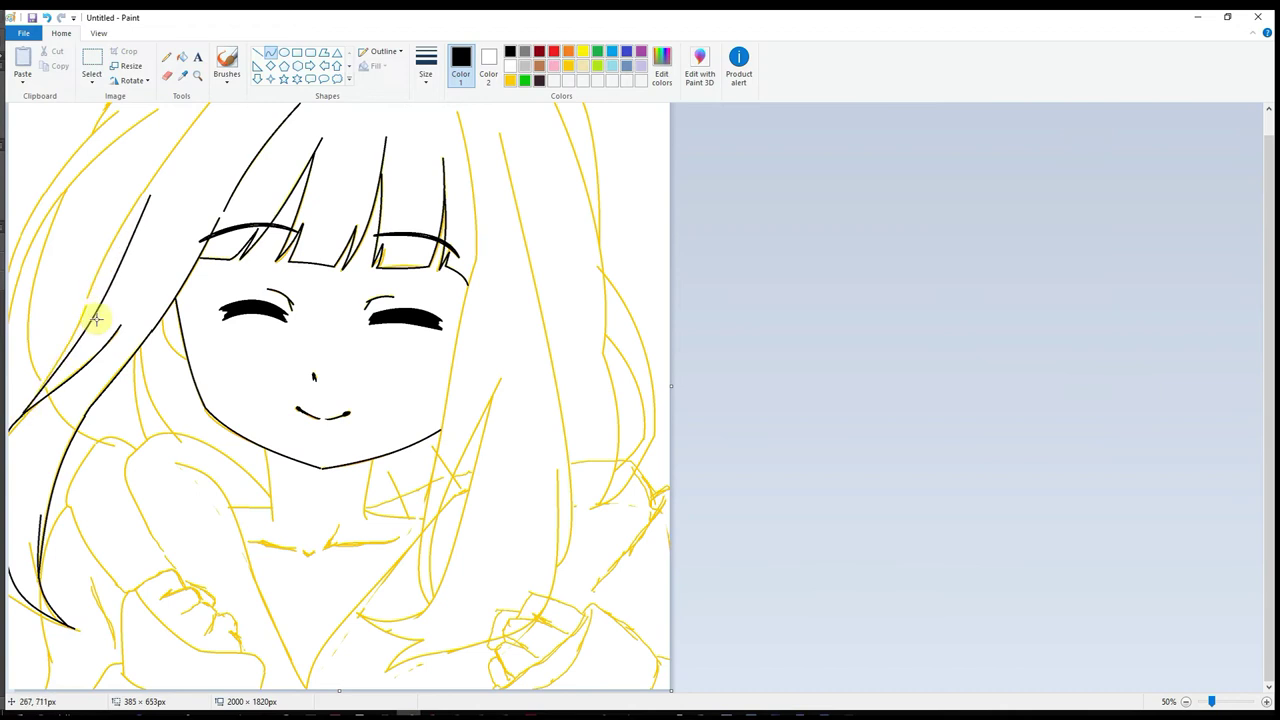
scroll(209, 137, up, 1)
scroll(249, 143, up, 1)
drag(342, 240, 270, 252)
scroll(270, 252, down, 1)
scroll(13, 328, up, 1)
drag(123, 437, 149, 237)
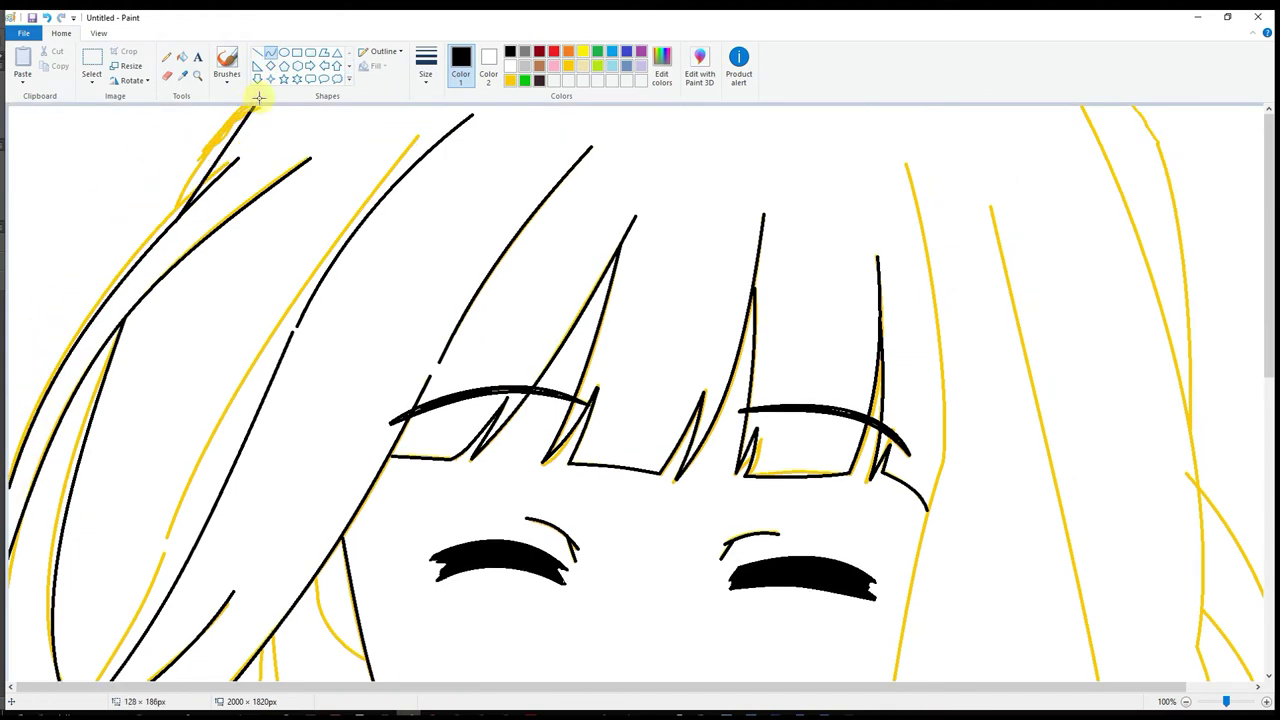
- Ink the inner edge of the right hair lock in black, from the bangs down to the pointed tips over the chest
drag(945, 116, 937, 286)
scroll(864, 388, down, 3)
scroll(864, 388, down, 3)
drag(845, 330, 835, 500)
scroll(840, 450, up, 2)
mouse_move(992, 200)
mouse_down()
mouse_move(855, 635)
mouse_move(848, 548)
mouse_up()
drag(828, 677, 880, 634)
scroll(880, 634, down, 2)
mouse_move(850, 500)
mouse_down()
mouse_move(707, 524)
mouse_move(843, 577)
mouse_up()
drag(751, 562, 840, 576)
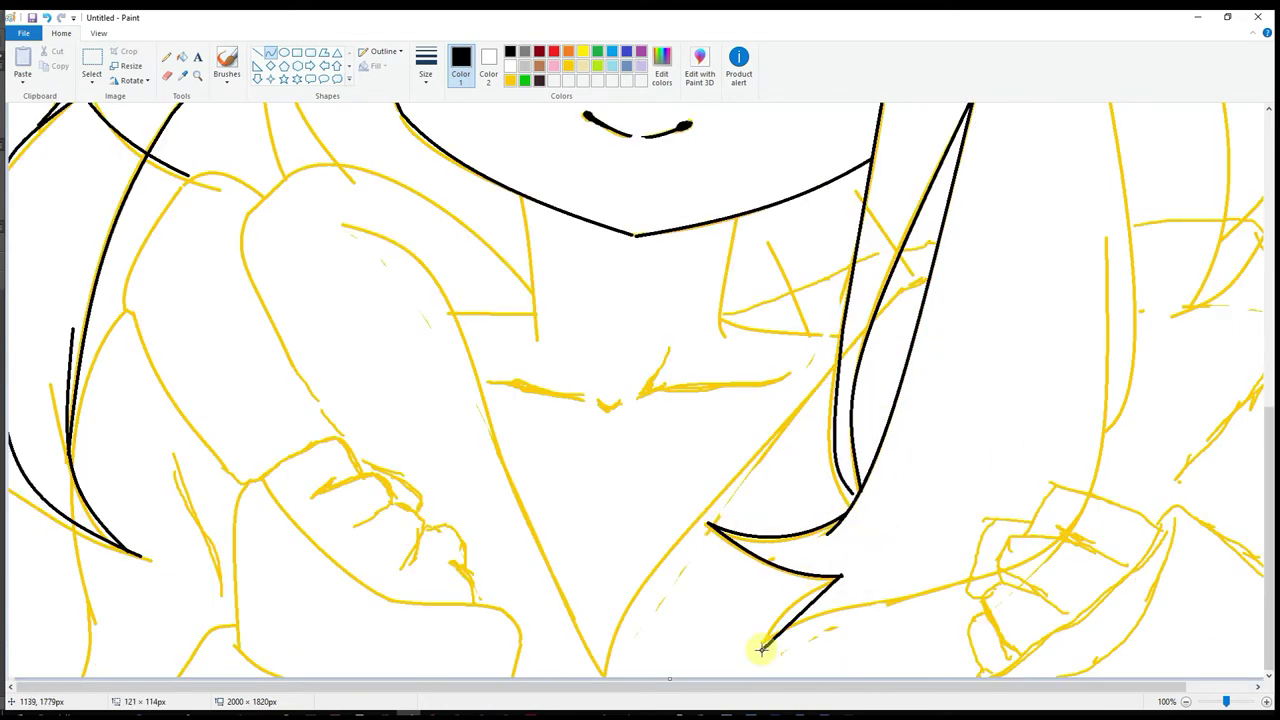
- Trace both sides of the neck and the short collar lines at its base in black
drag(519, 193, 537, 350)
drag(738, 213, 722, 322)
mouse_move(757, 271)
mouse_down()
mouse_move(722, 300)
mouse_move(840, 336)
mouse_up()
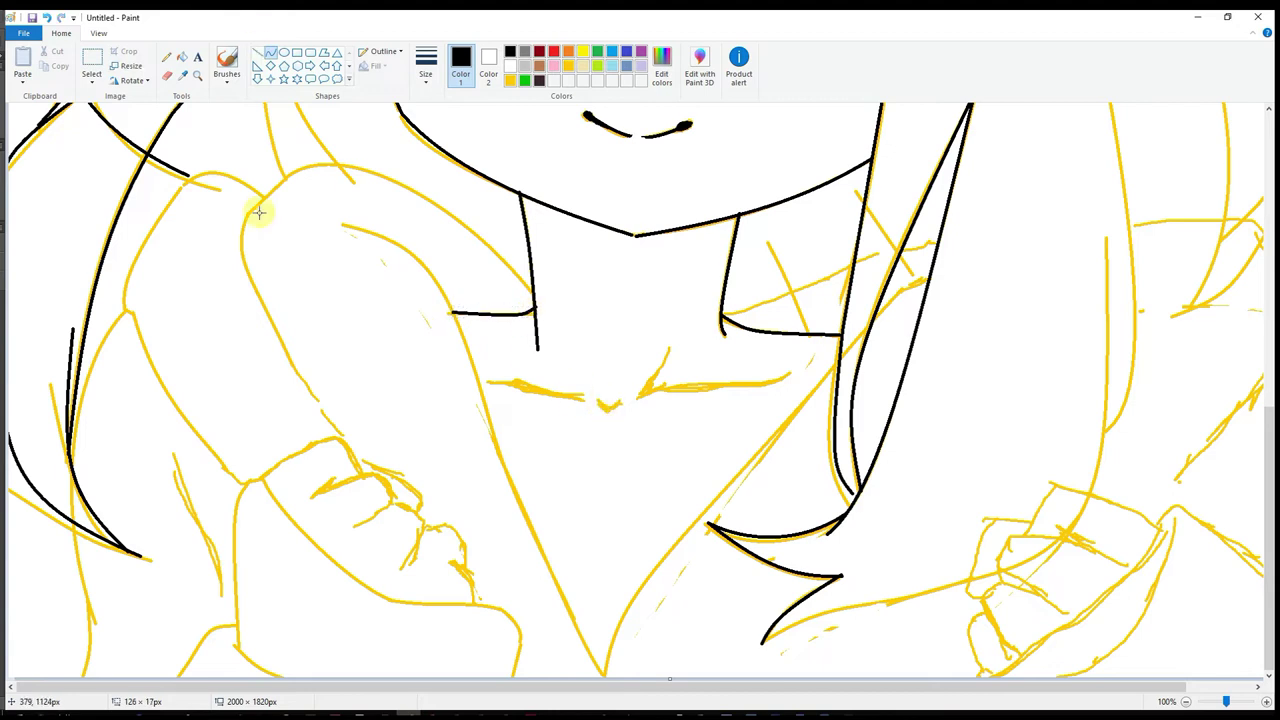
- Ink the left collar fold and both edges of the V-shaped neckline in black, following the sketch behind the hair lock
drag(358, 184, 349, 134)
drag(240, 262, 229, 209)
mouse_move(335, 420)
mouse_down()
mouse_move(240, 266)
mouse_move(330, 213)
mouse_move(484, 398)
mouse_move(498, 466)
mouse_move(605, 675)
mouse_move(810, 395)
mouse_up()
drag(710, 526, 673, 537)
drag(810, 395, 928, 282)
mouse_move(875, 330)
mouse_down()
mouse_move(891, 337)
mouse_move(843, 366)
mouse_up()
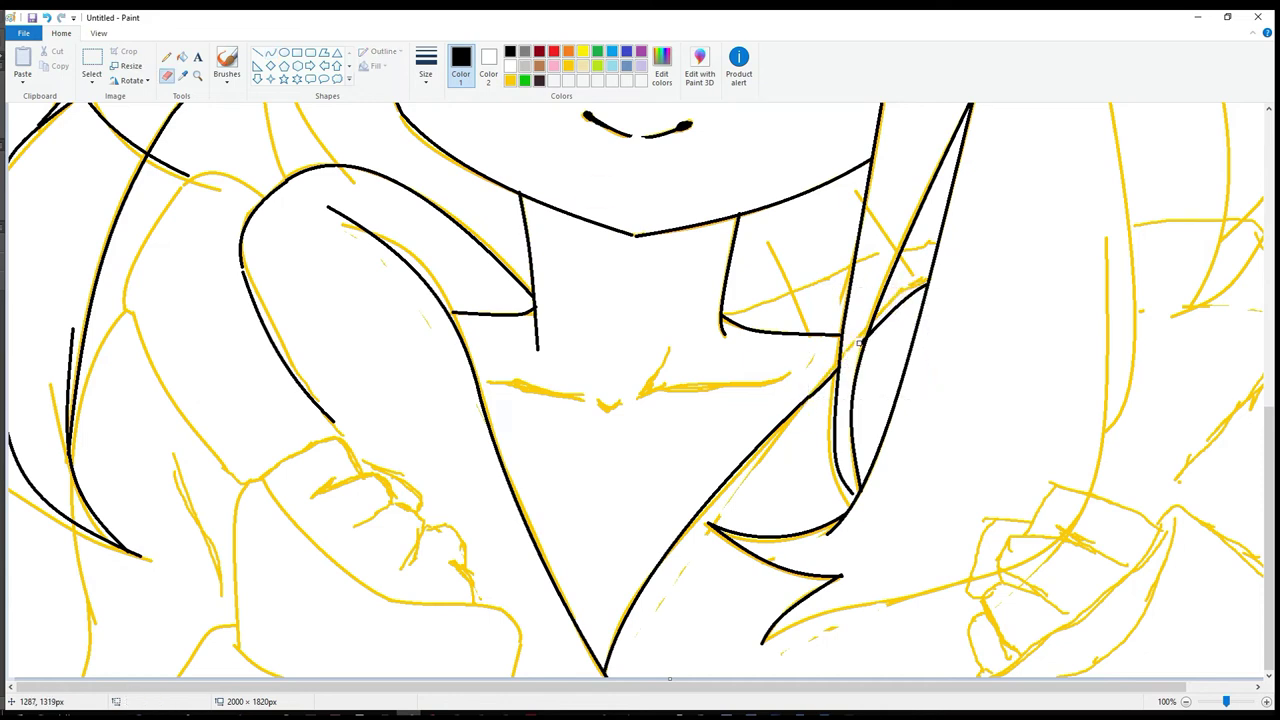
- Trace the left shoulder, the outer sleeve contour and its long fold in black
scroll(200, 290, up, 3)
drag(132, 455, 243, 632)
drag(151, 520, 174, 547)
scroll(300, 400, down, 3)
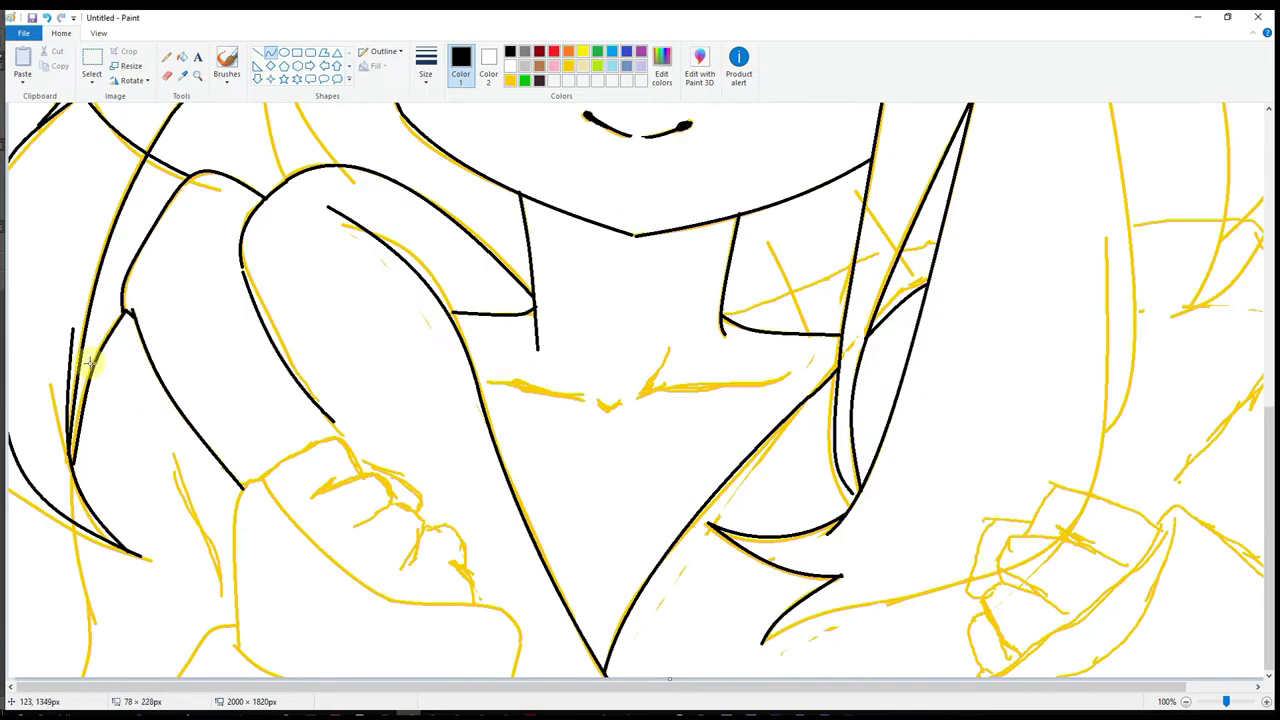
mouse_move(175, 455)
mouse_down()
mouse_move(213, 581)
mouse_move(220, 570)
mouse_up()
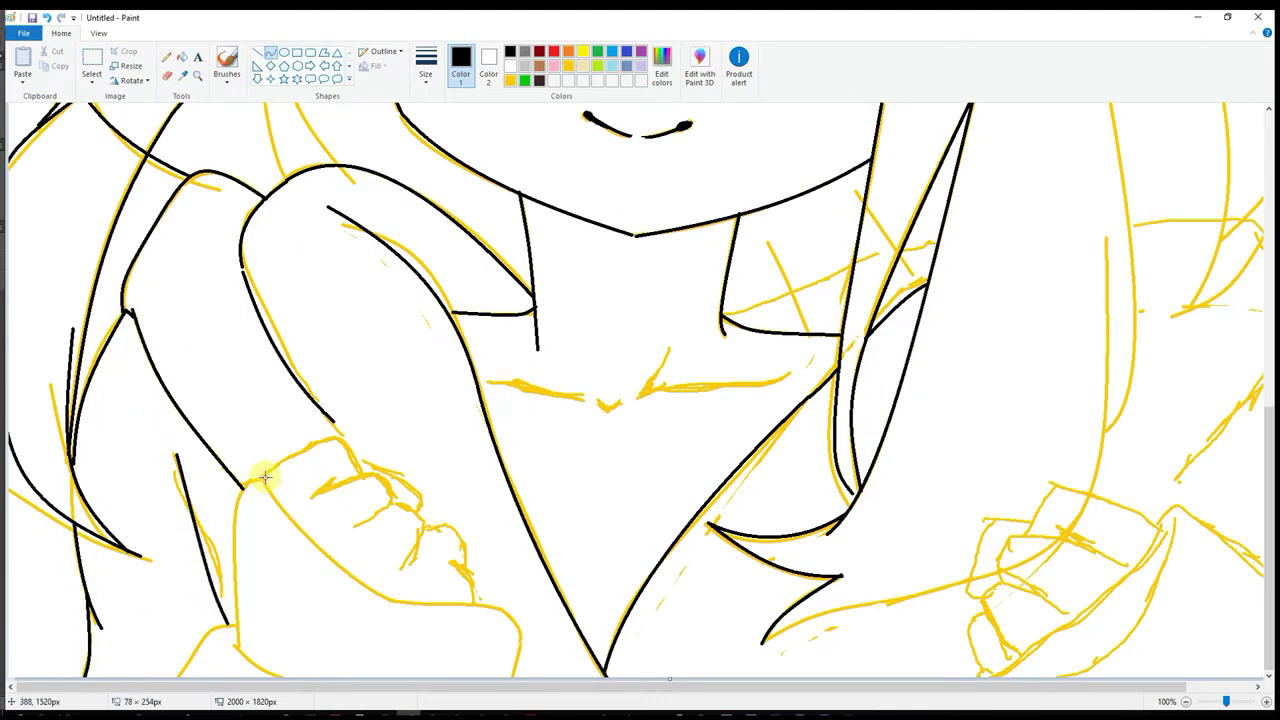
- Ink the fingers and knuckles of the left fist with short black curves
drag(343, 462, 314, 500)
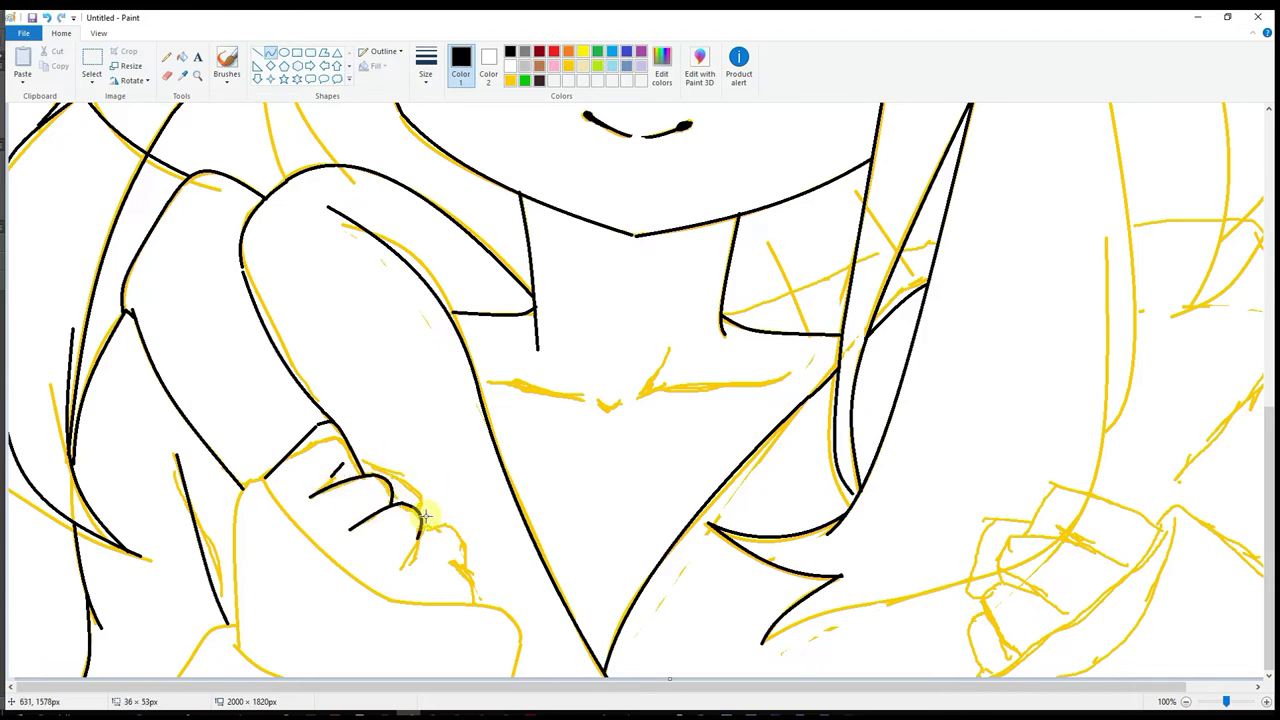
drag(437, 553, 403, 567)
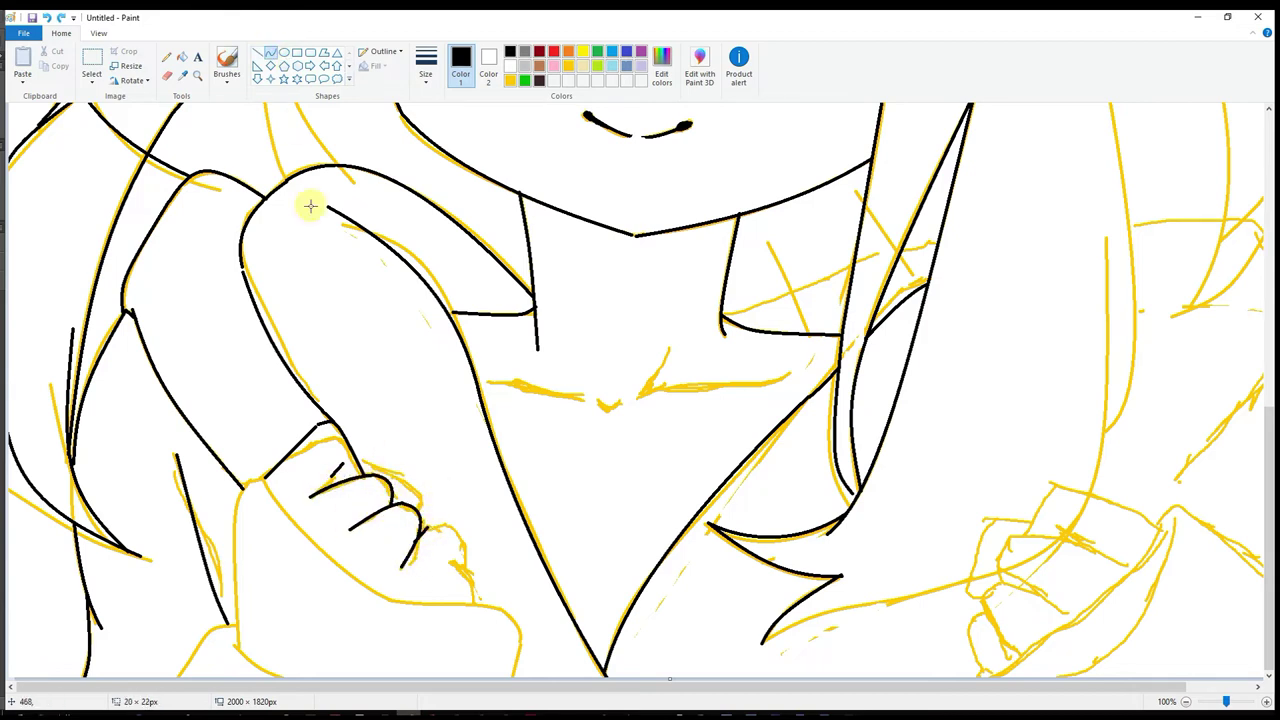
drag(458, 595, 453, 558)
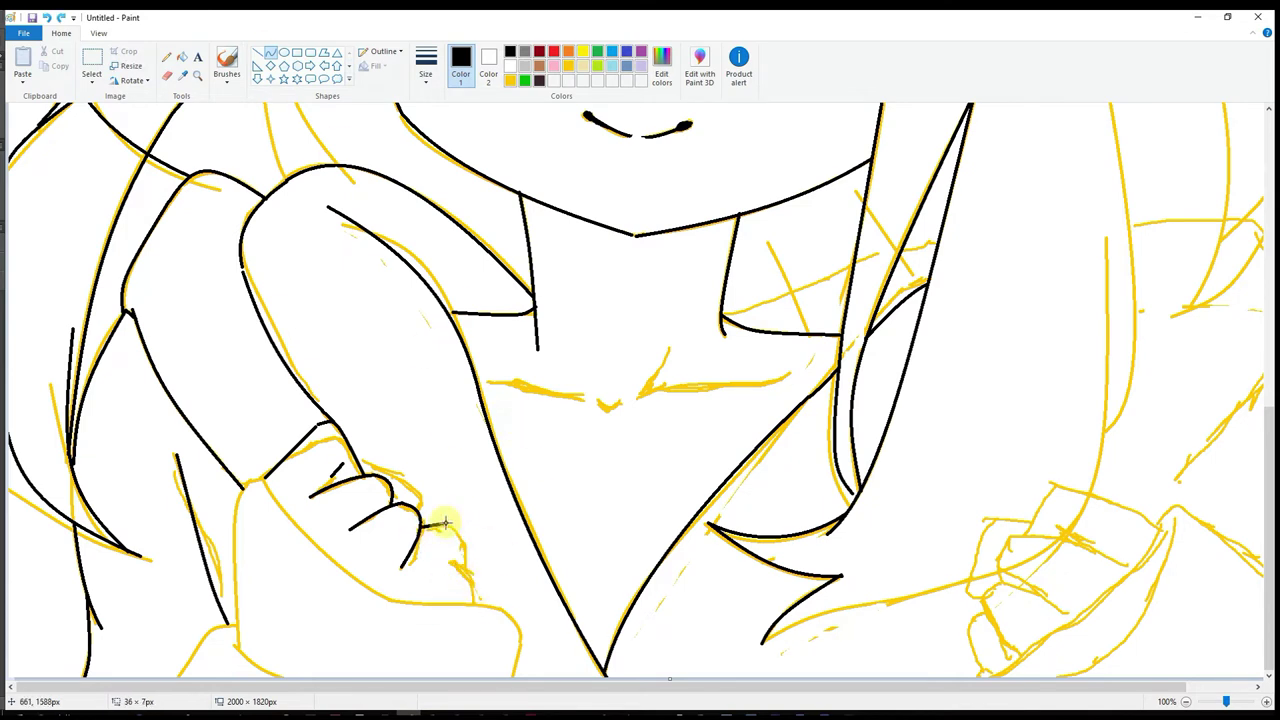
key(ctrl+z)
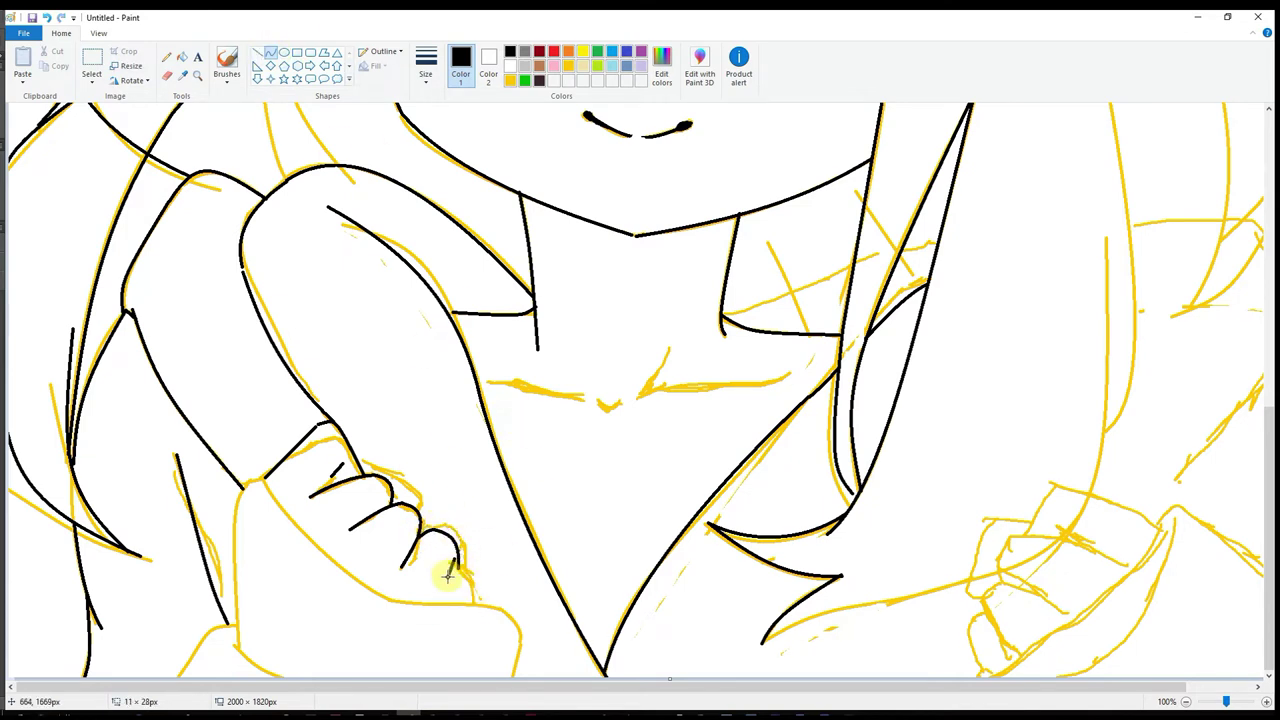
drag(427, 467, 461, 420)
- Trace the fingers of the right fist and the sleeve cuff beside it in black
drag(1058, 485, 1100, 470)
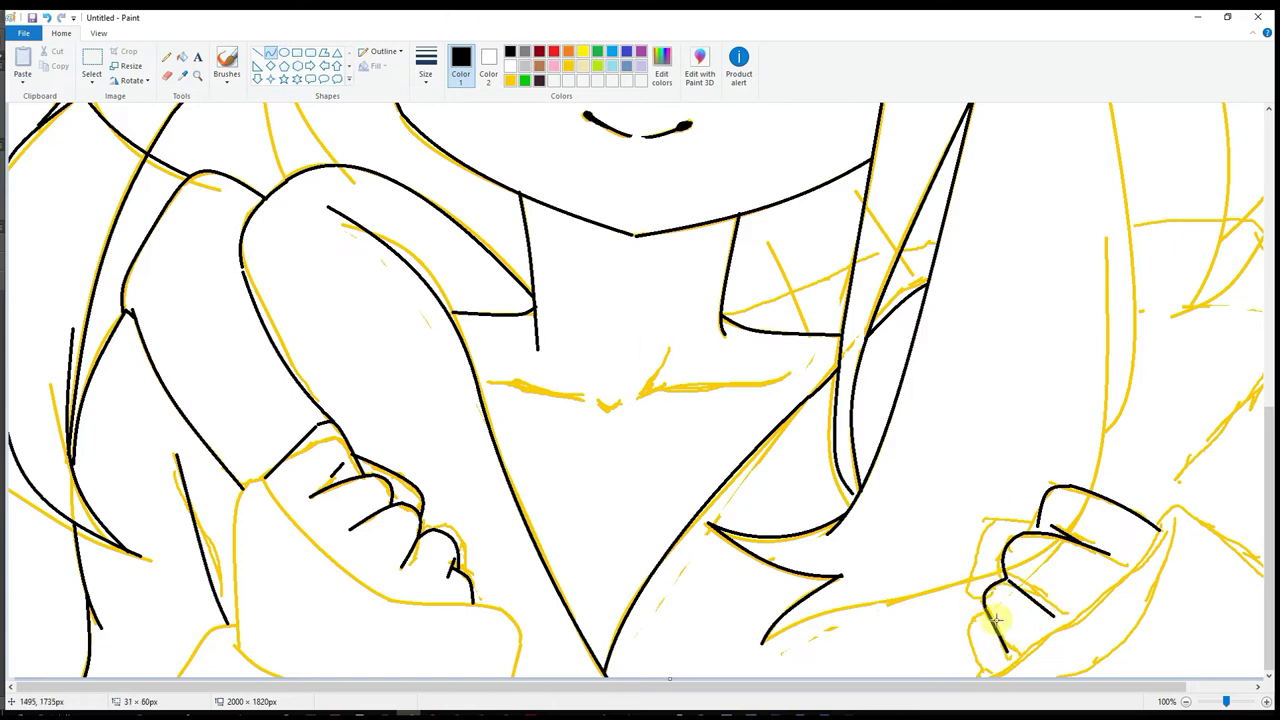
drag(1160, 514, 984, 676)
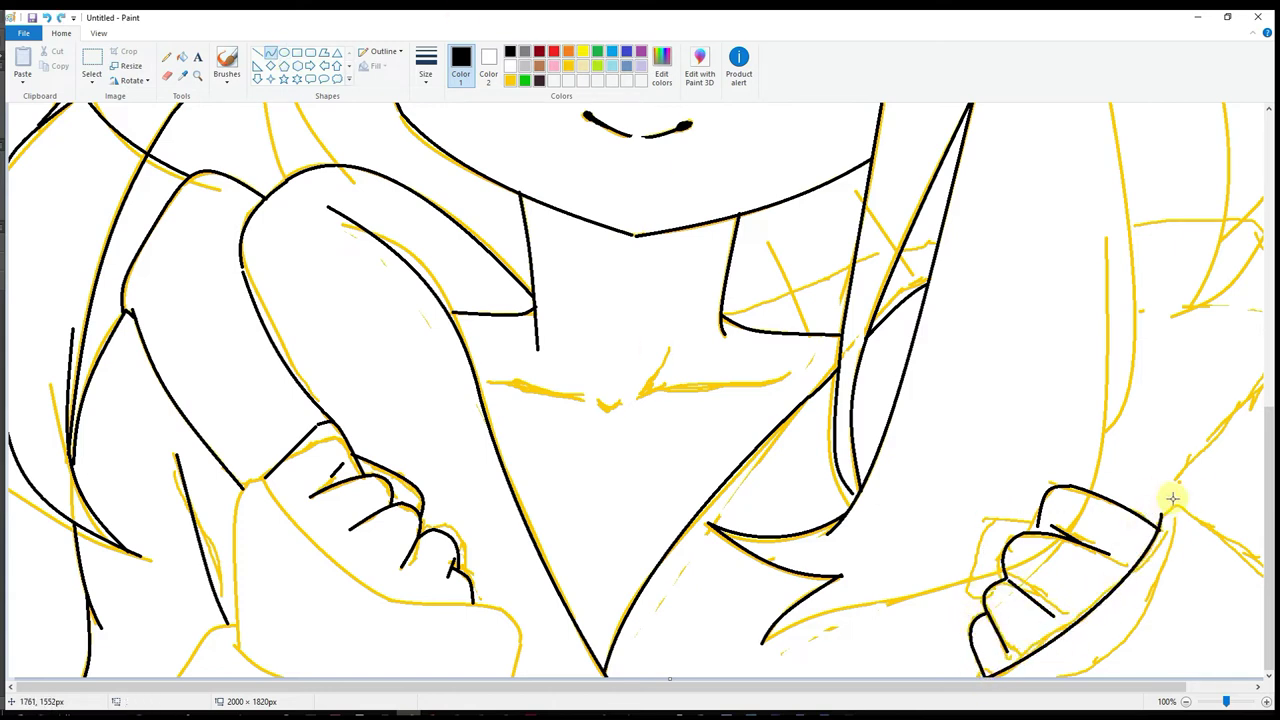
drag(1192, 520, 1235, 635)
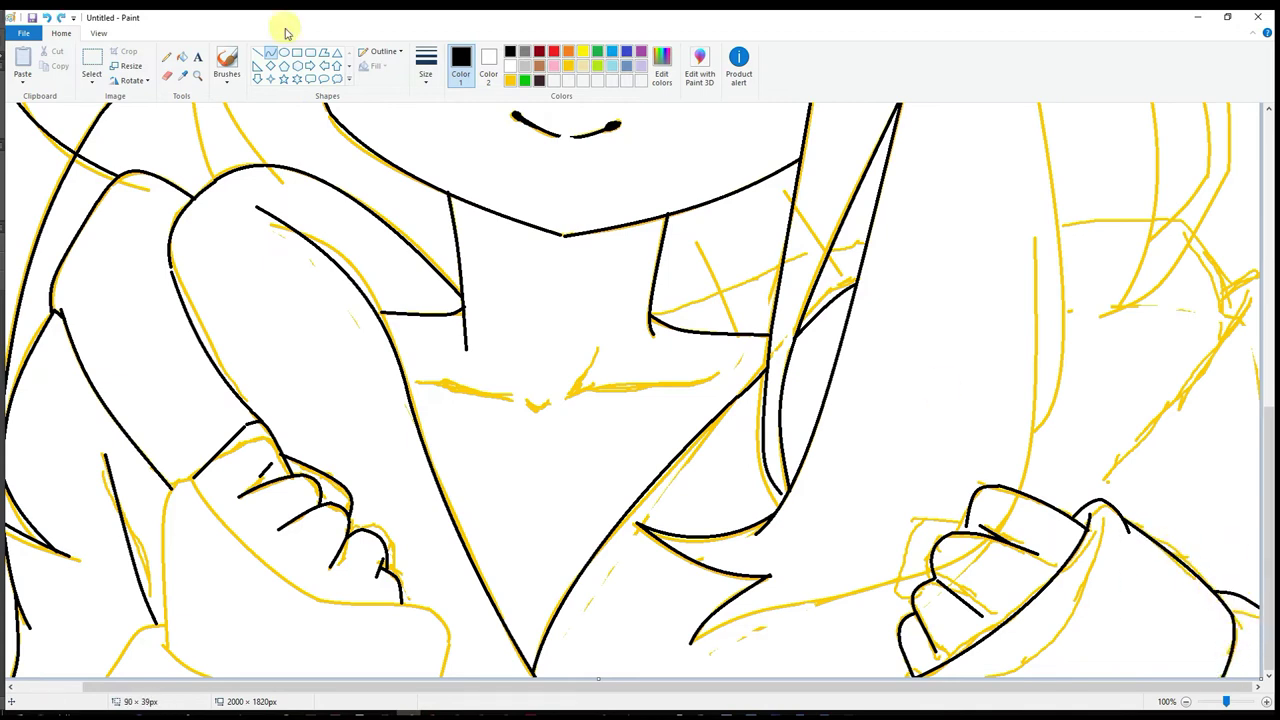
- Ink the lower edge and right side of the right hair lock in black, and patch the gap where it meets the fist
mouse_move(958, 524)
mouse_down()
mouse_move(691, 643)
mouse_move(1030, 562)
mouse_move(748, 600)
mouse_up()
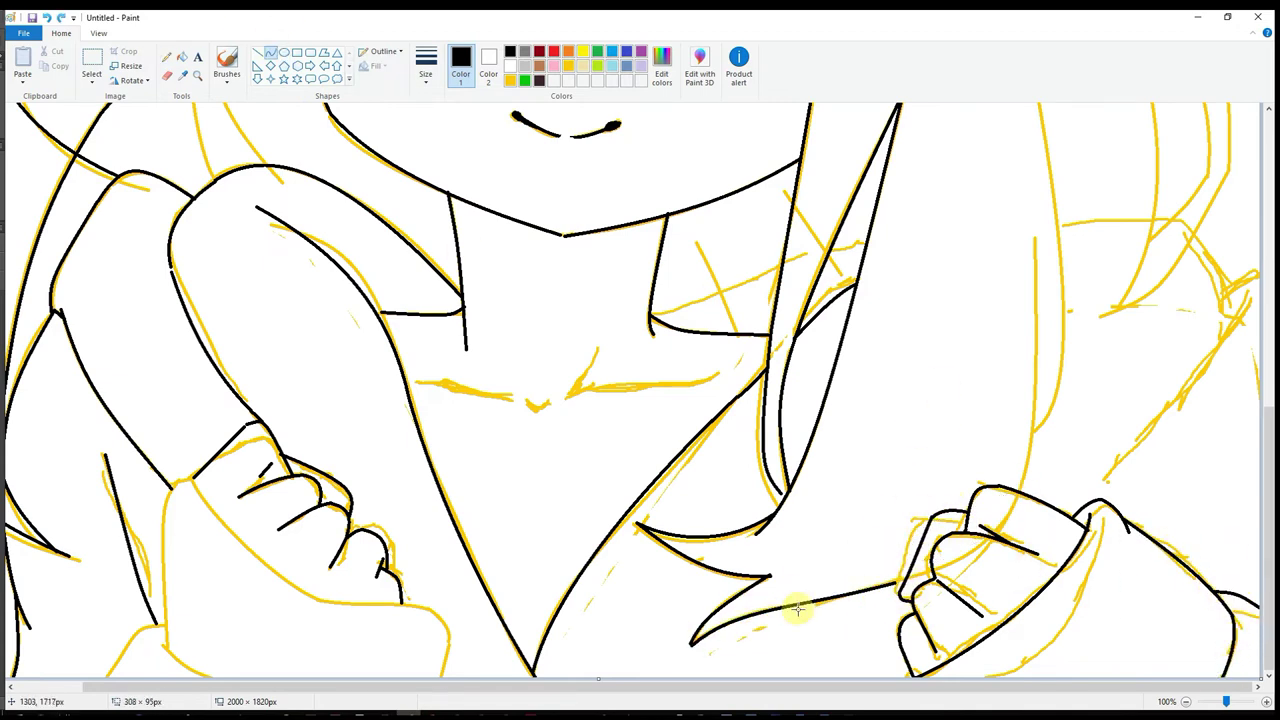
drag(1012, 500, 1035, 236)
scroll(230, 48, up, 2)
click(197, 75)
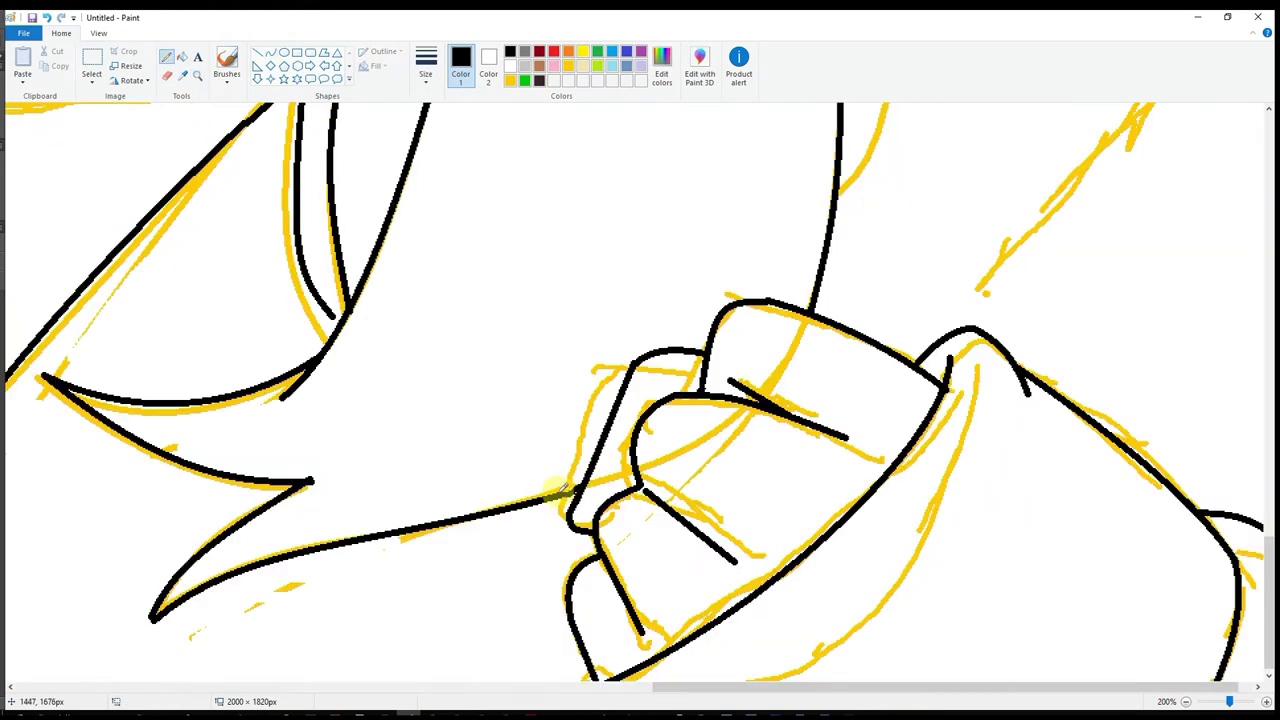
right_click(663, 300)
click(563, 494)
click(270, 58)
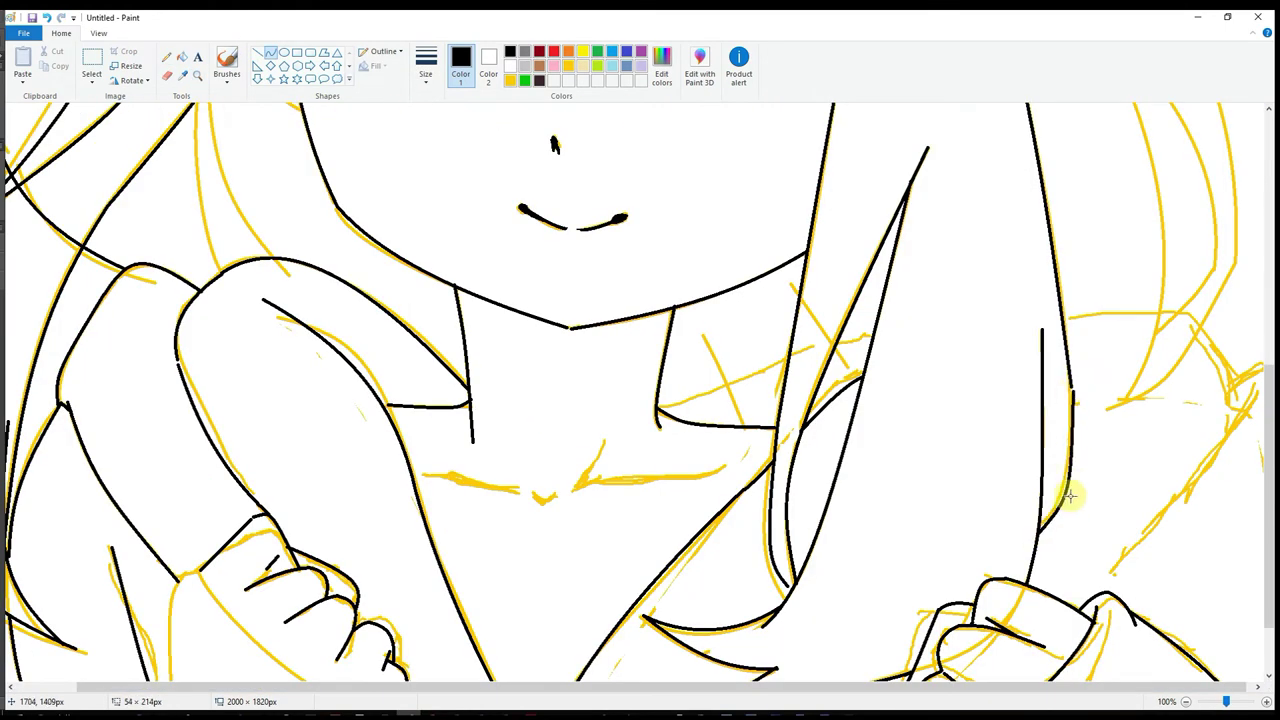
- Trace the collar line running from the neck across the hair lock, and the right shoulder and sleeve, in black
drag(651, 403, 870, 330)
drag(1055, 305, 1240, 372)
mouse_move(1195, 300)
mouse_down()
mouse_move(1240, 340)
mouse_move(1225, 385)
mouse_up()
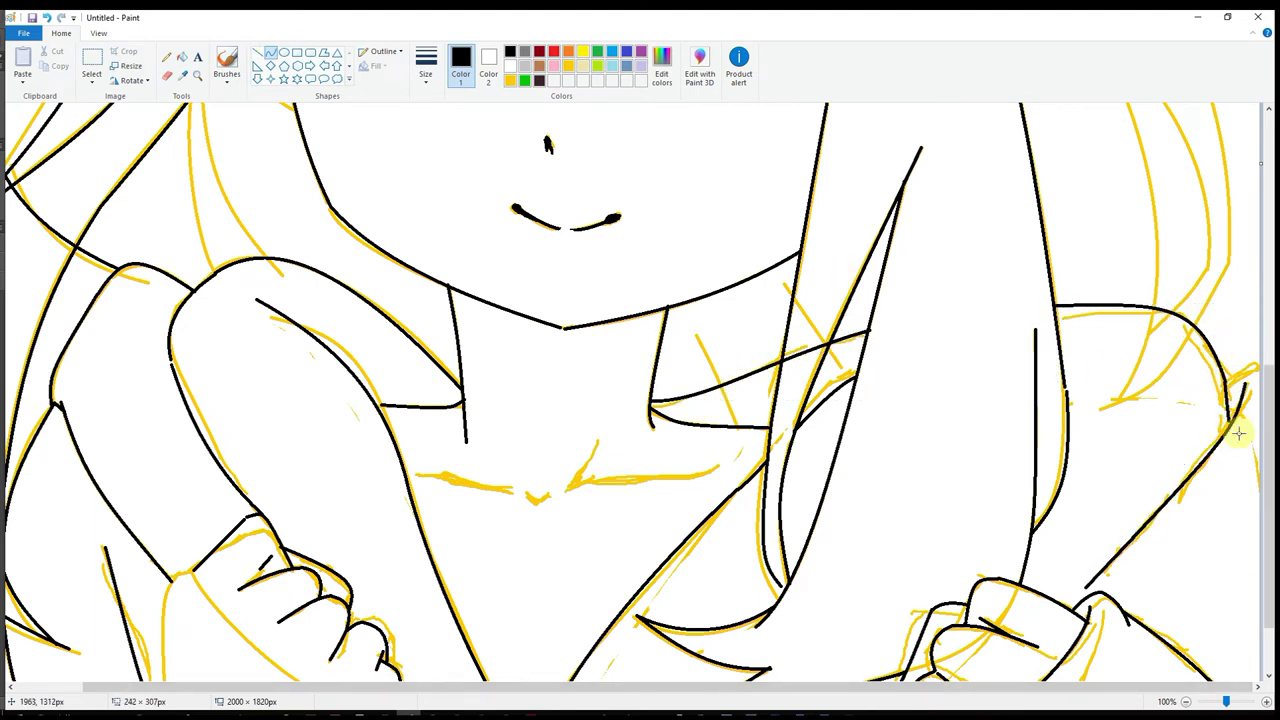
- Ink the outer right hair strands, the strands behind the left cheek and the short collar folds in black
scroll(1230, 400, down, 1)
scroll(632, 441, up, 1)
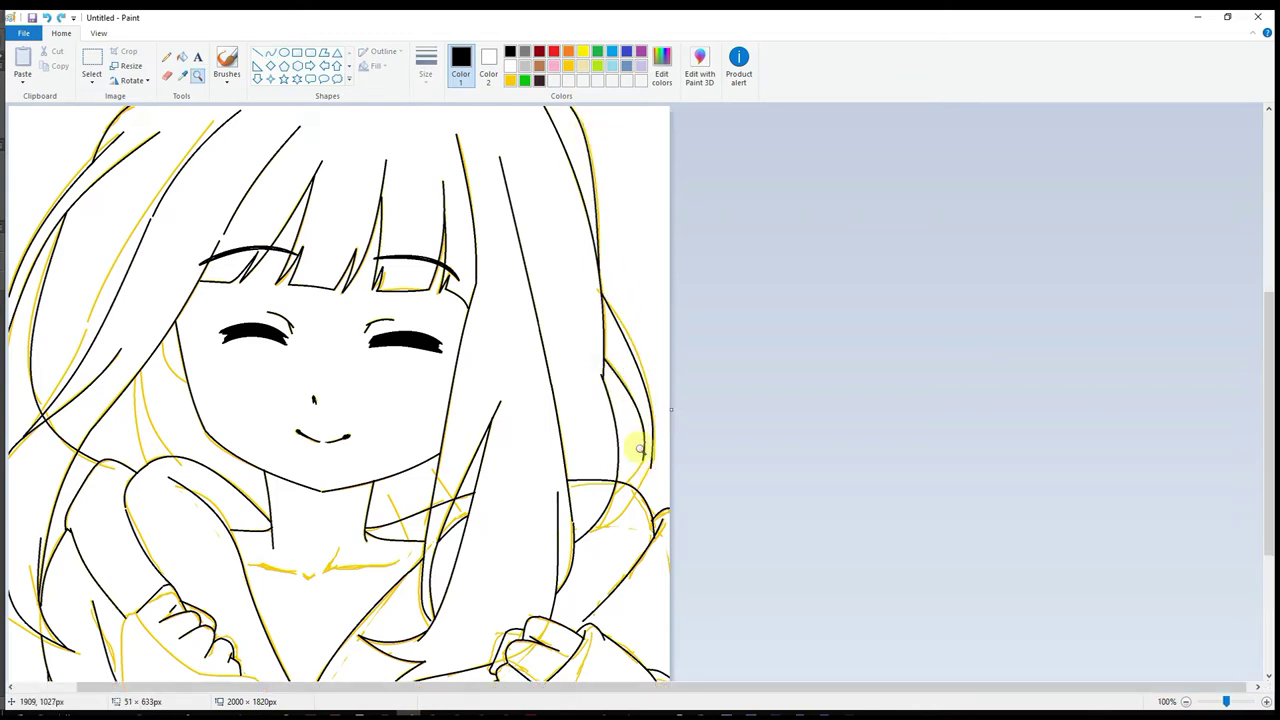
scroll(640, 440, up, 1)
click(258, 54)
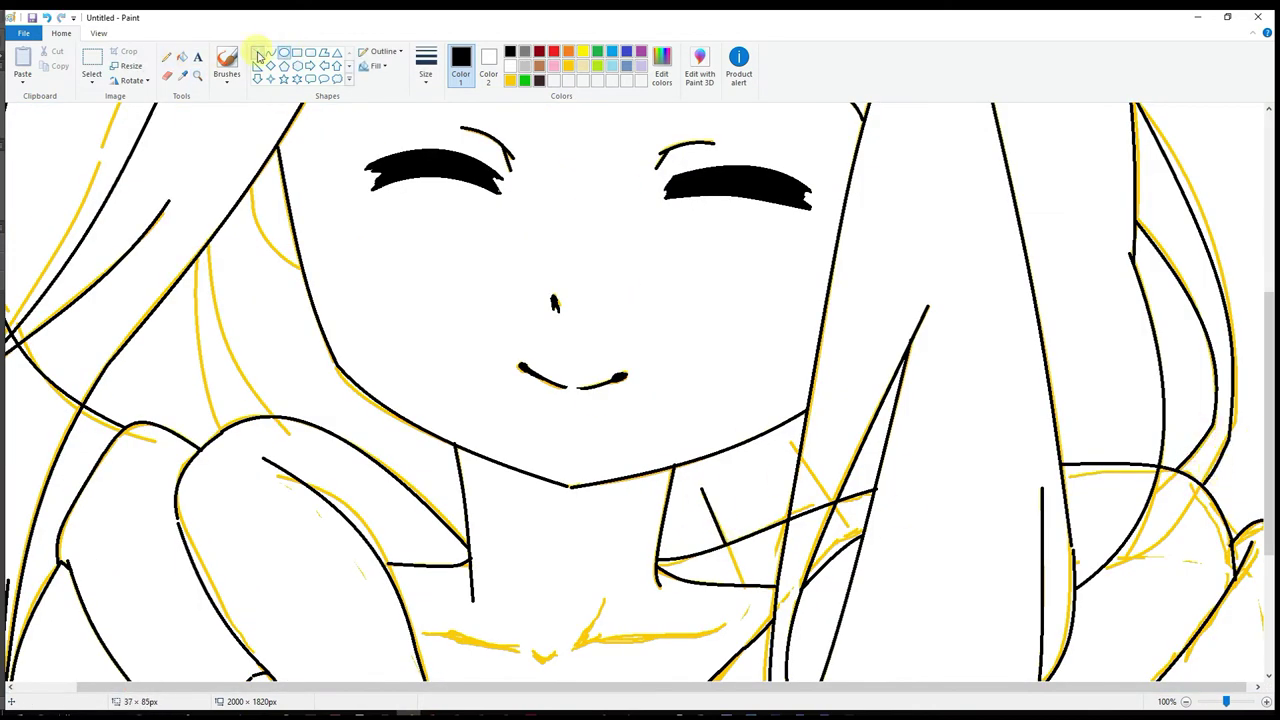
scroll(229, 337, down, 1)
scroll(274, 458, up, 1)
scroll(274, 458, up, 3)
- Trace the left sleeve cuff around the fist and the collarbone lines in black
scroll(177, 400, down, 6)
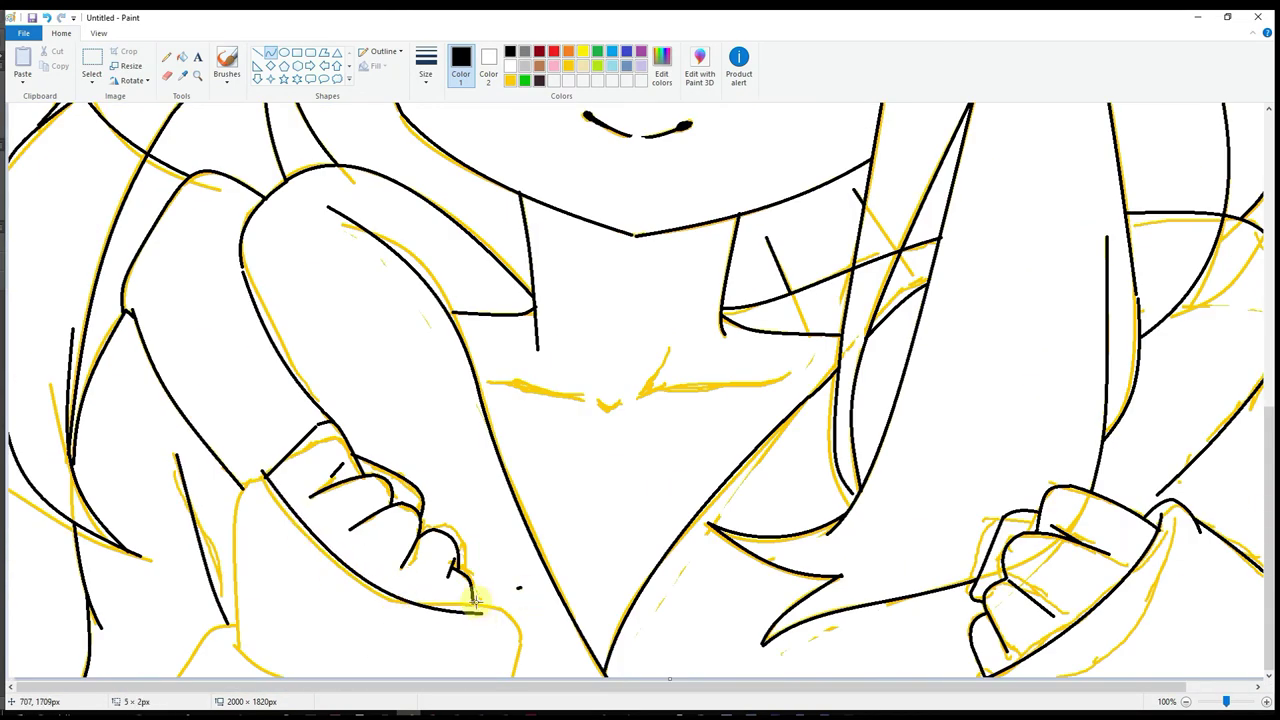
drag(472, 592, 520, 636)
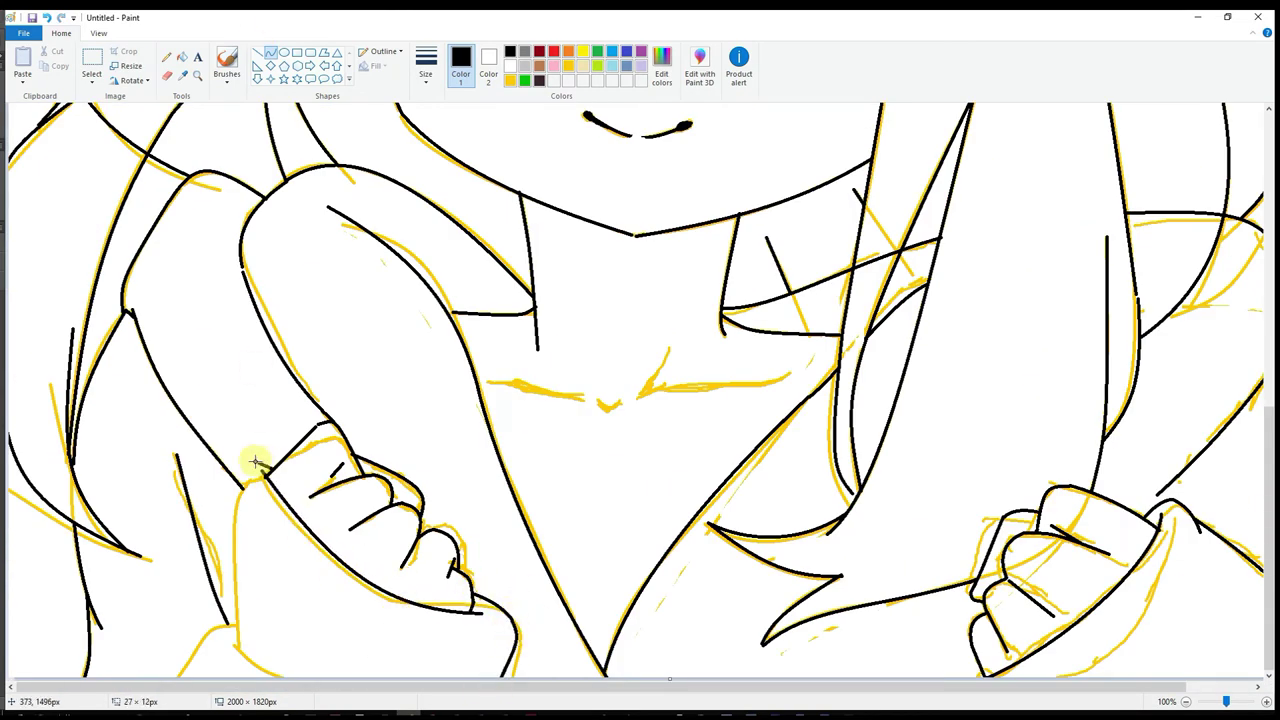
mouse_move(241, 509)
mouse_down()
mouse_move(236, 640)
mouse_move(223, 643)
mouse_move(242, 624)
mouse_up()
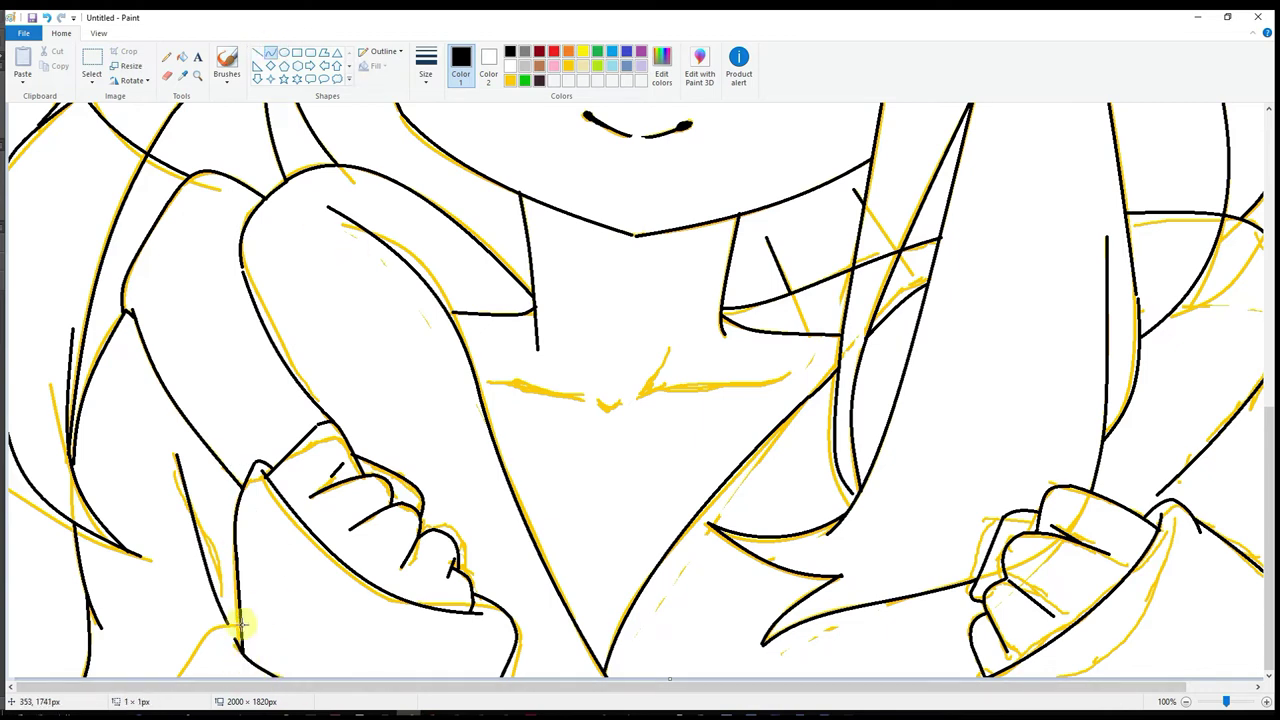
mouse_move(596, 400)
mouse_down()
mouse_move(790, 376)
mouse_move(484, 380)
mouse_up()
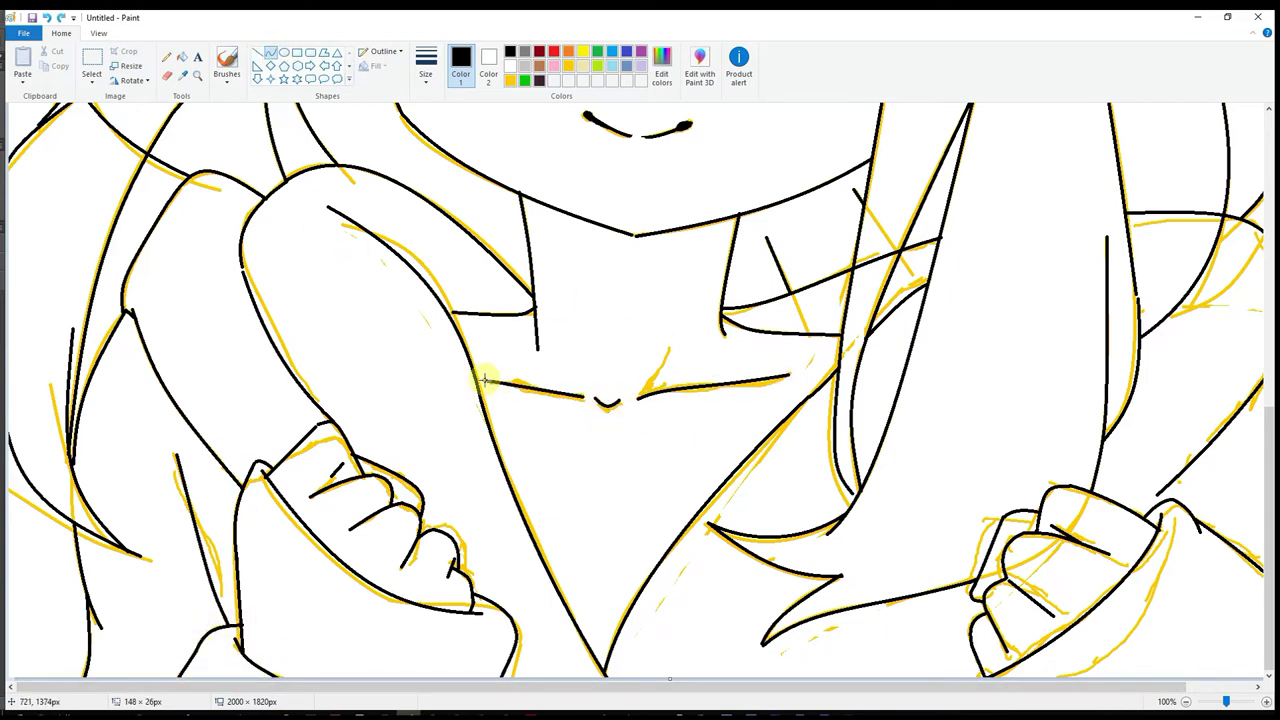
- Remove the yellow sketch lines around the hair, clothes and hands by filling them with white
scroll(714, 349, down, 2)
click(182, 58)
click(57, 137)
key(ctrl+z)
click(625, 380)
right_click(625, 380)
click(450, 495)
right_click(430, 490)
click(180, 400)
right_click(176, 340)
click(75, 470)
right_click(34, 620)
click(206, 634)
right_click(206, 634)
right_click(520, 620)
click(511, 609)
key(ctrl+z)
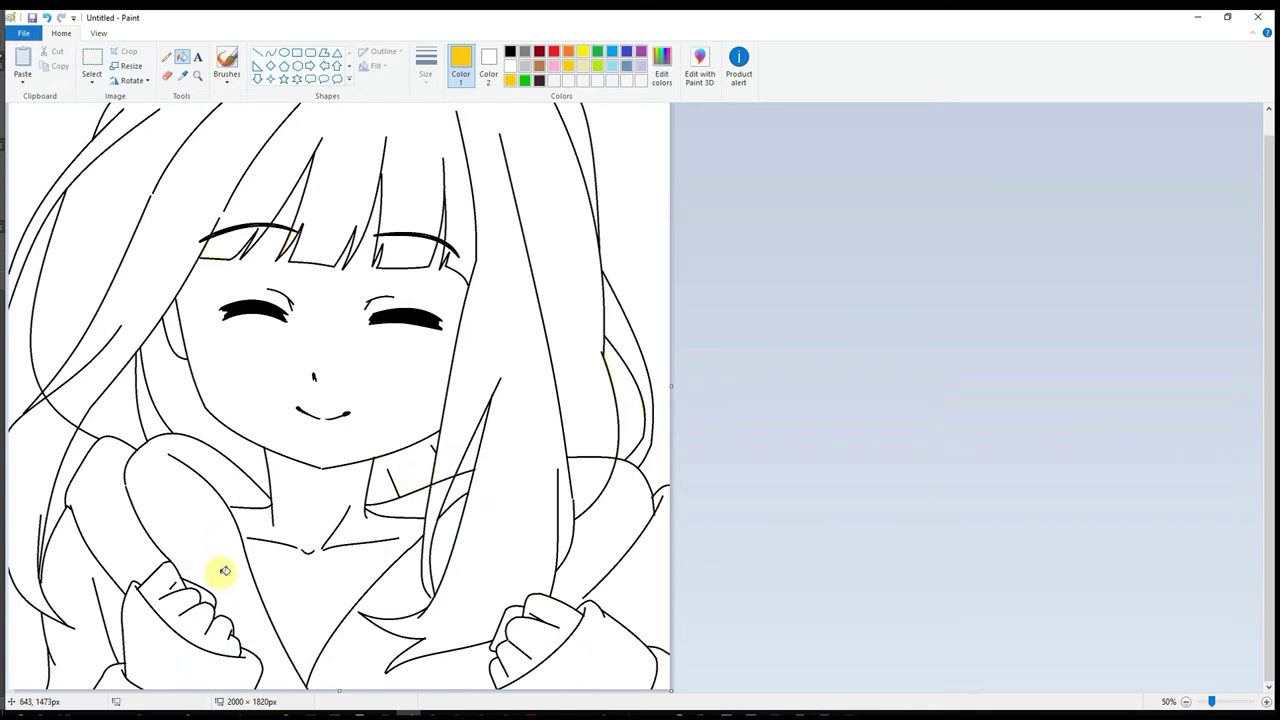
- Erase the shoulder line crossing the right hair strands, and clear the leftover yellow from the bangs
click(270, 52)
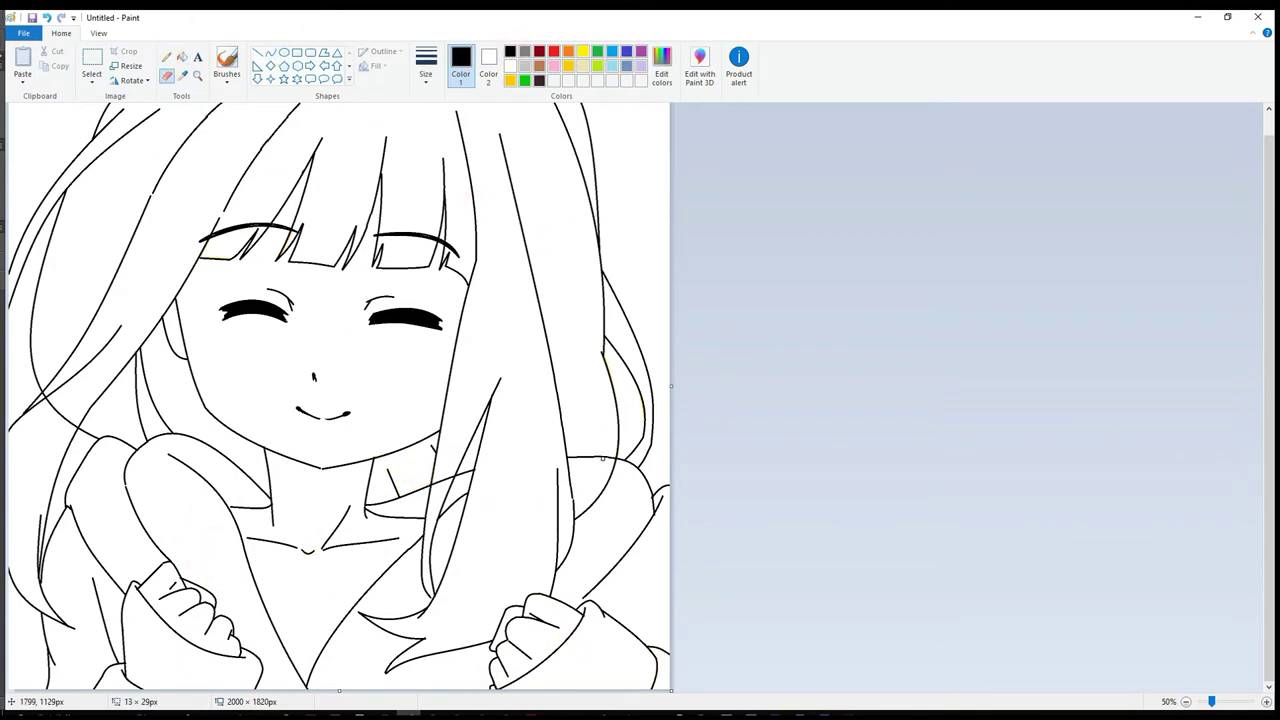
scroll(602, 458, up, 1)
click(514, 80)
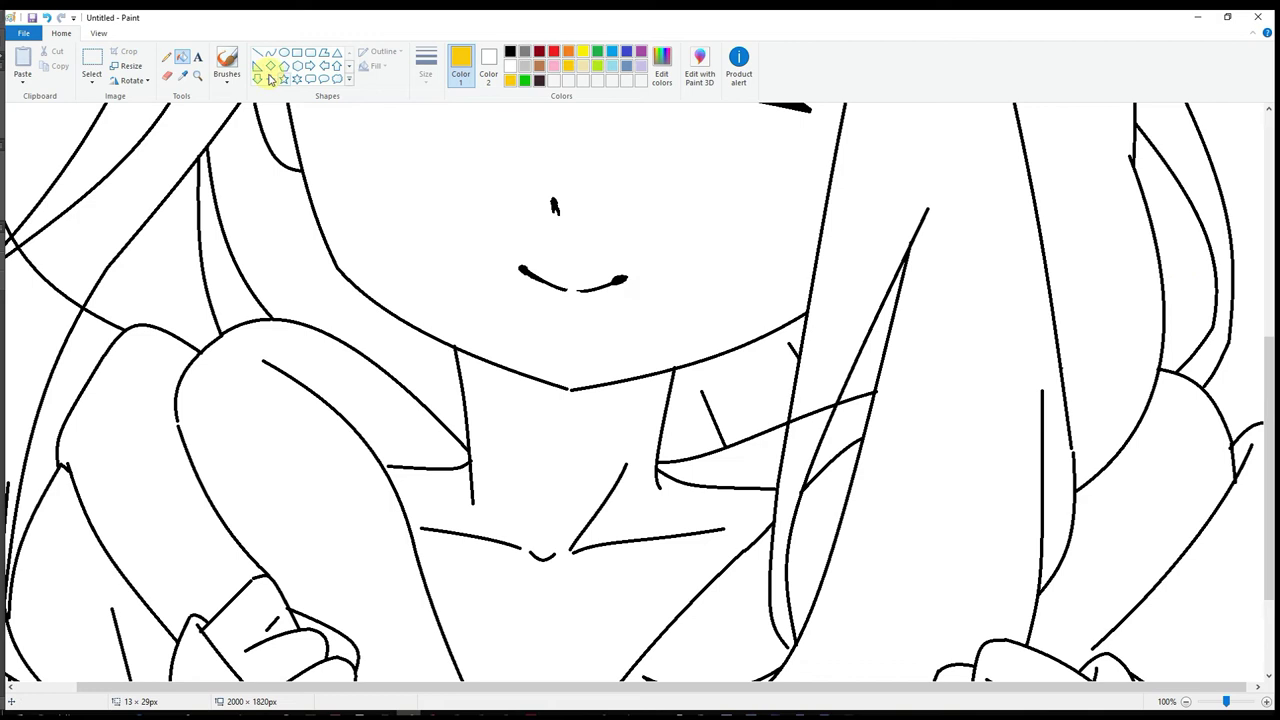
scroll(900, 420, up, 10)
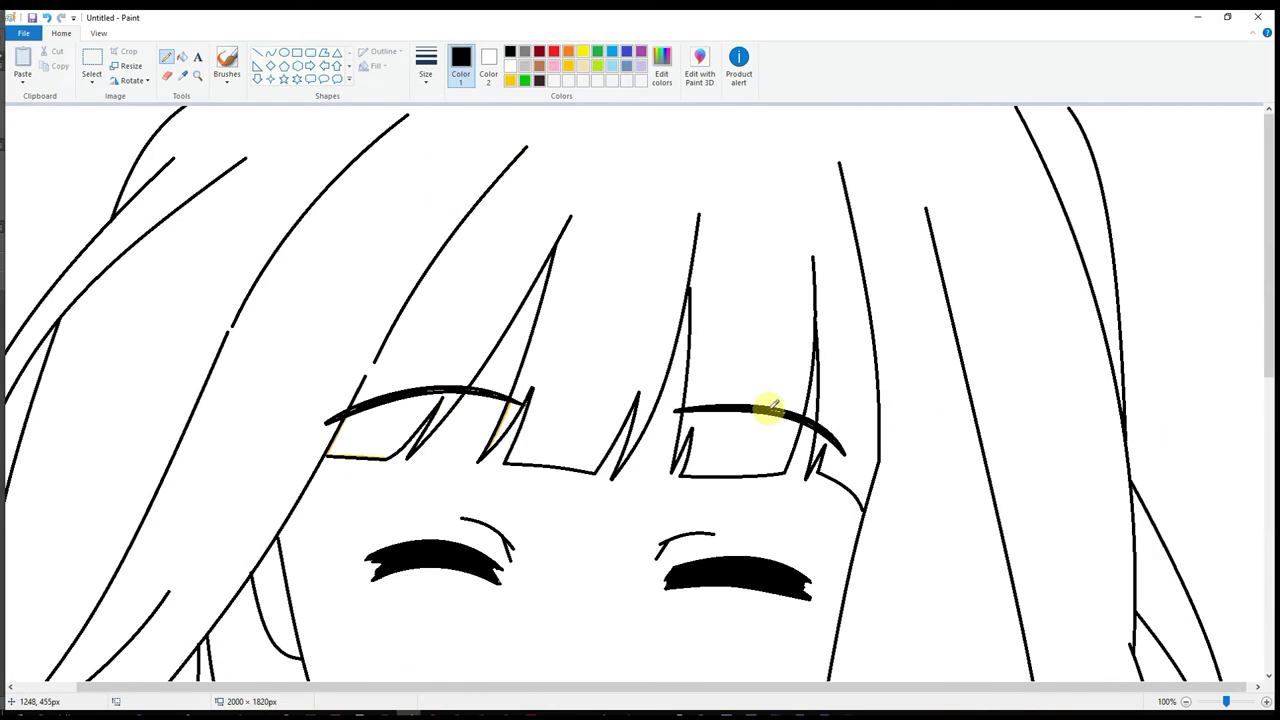
key(ctrl+z)
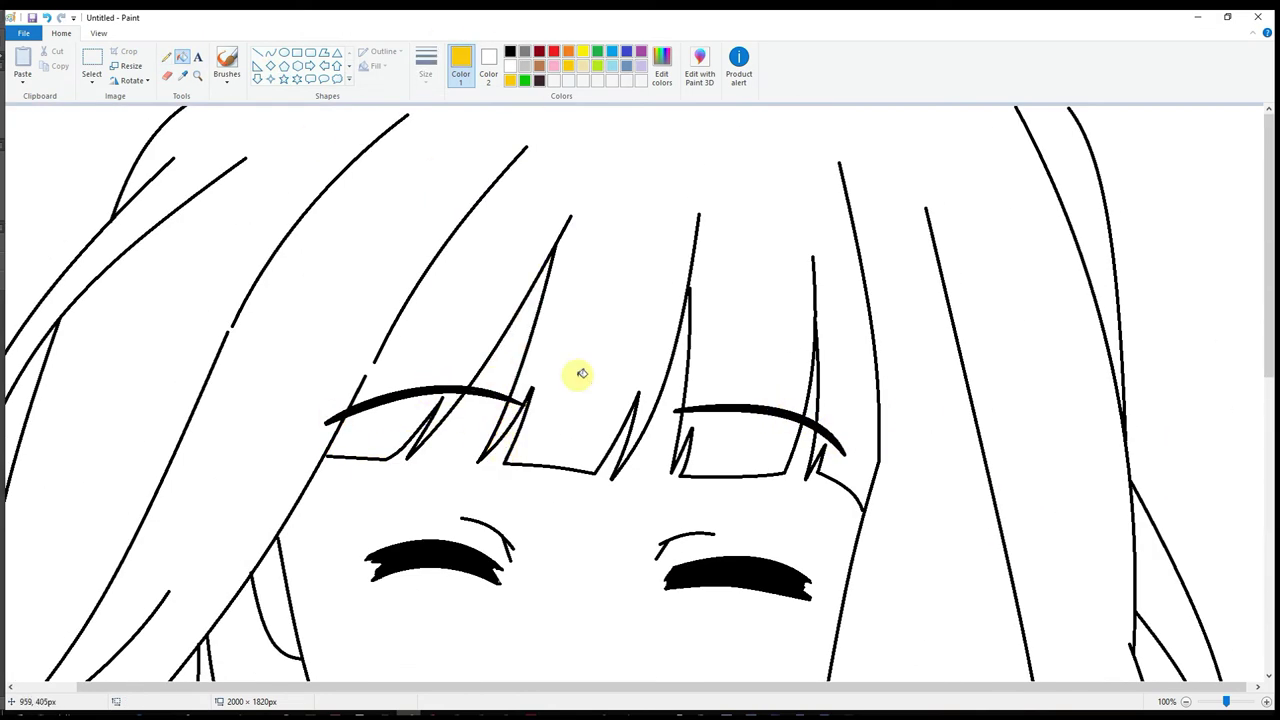
- Mix a custom greyish brown and fill the main hair sections with it
scroll(582, 373, down, 5)
click(477, 491)
ctrl+scroll(477, 491, down, 2)
click(662, 68)
click(517, 454)
click(145, 233)
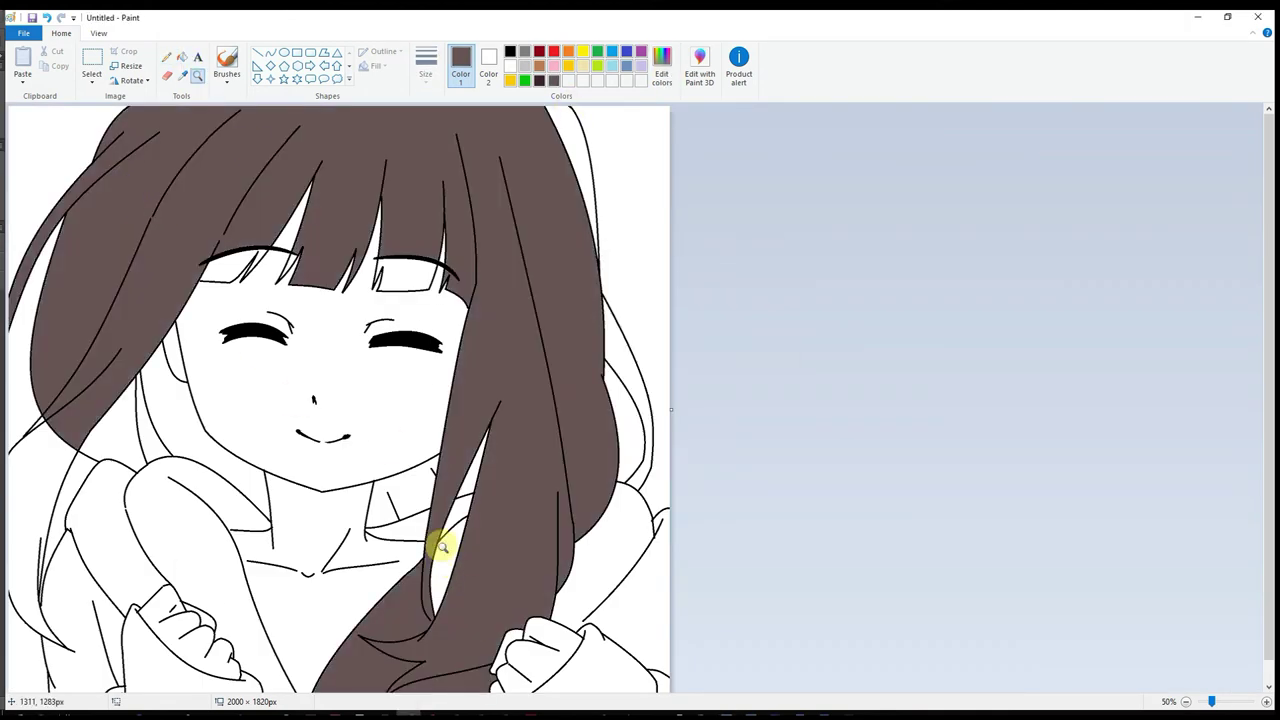
- Fill the outer right strands, the hair behind the neck and the lower left strands with the greyish brown
ctrl+scroll(443, 543, up, 2)
click(510, 66)
ctrl+scroll(512, 101, down, 2)
click(554, 80)
click(615, 330)
click(160, 400)
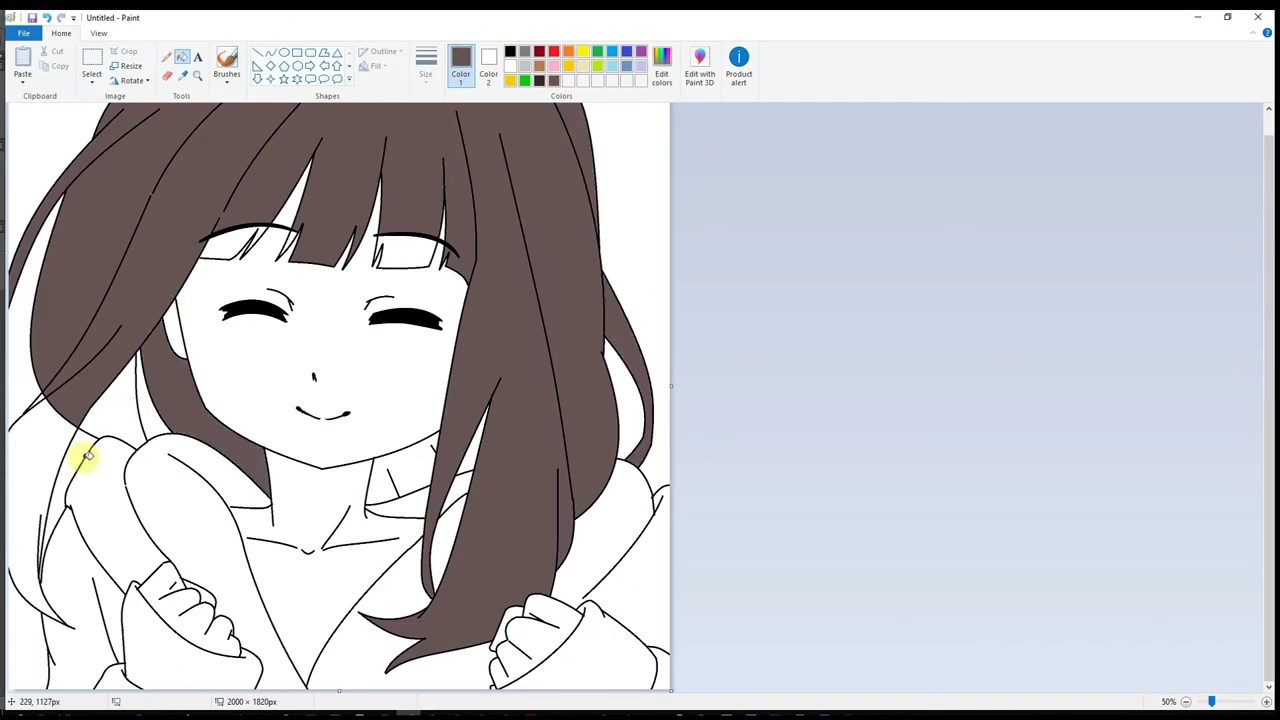
click(86, 443)
click(410, 470)
- Fill the bang sections beneath the eyebrows with the same greyish brown
click(167, 75)
ctrl+scroll(137, 371, up, 2)
mouse_move(150, 305)
mouse_down()
mouse_move(273, 419)
mouse_move(223, 395)
mouse_move(155, 316)
mouse_up()
key(ctrl+z)
click(181, 57)
click(149, 300)
scroll(247, 354, down, 2)
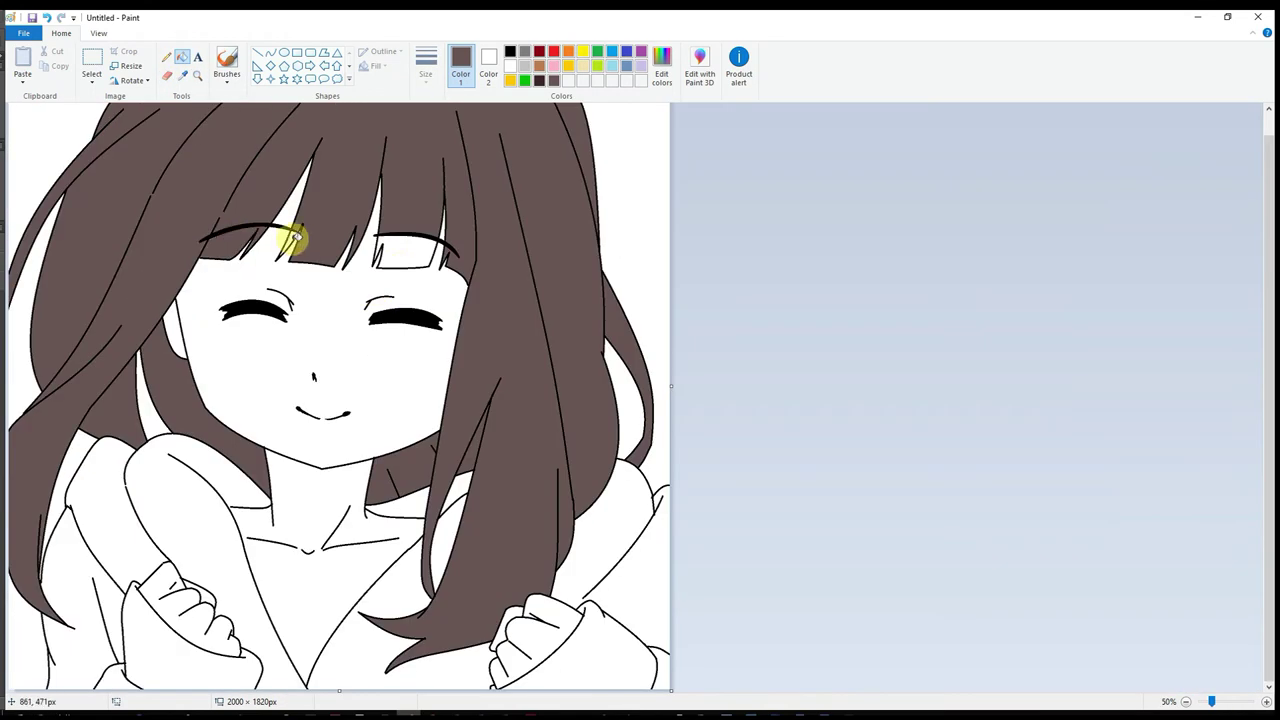
- Mix a purplish brown and fill the inner hair behind the neck with it
click(664, 70)
click(517, 454)
click(247, 452)
- Mix a slightly different brown and outline shadow shapes on the upper left hair and left bangs with the Curve tool
scroll(278, 220, up, 1)
click(166, 57)
click(662, 70)
click(514, 451)
scroll(632, 193, up, 1)
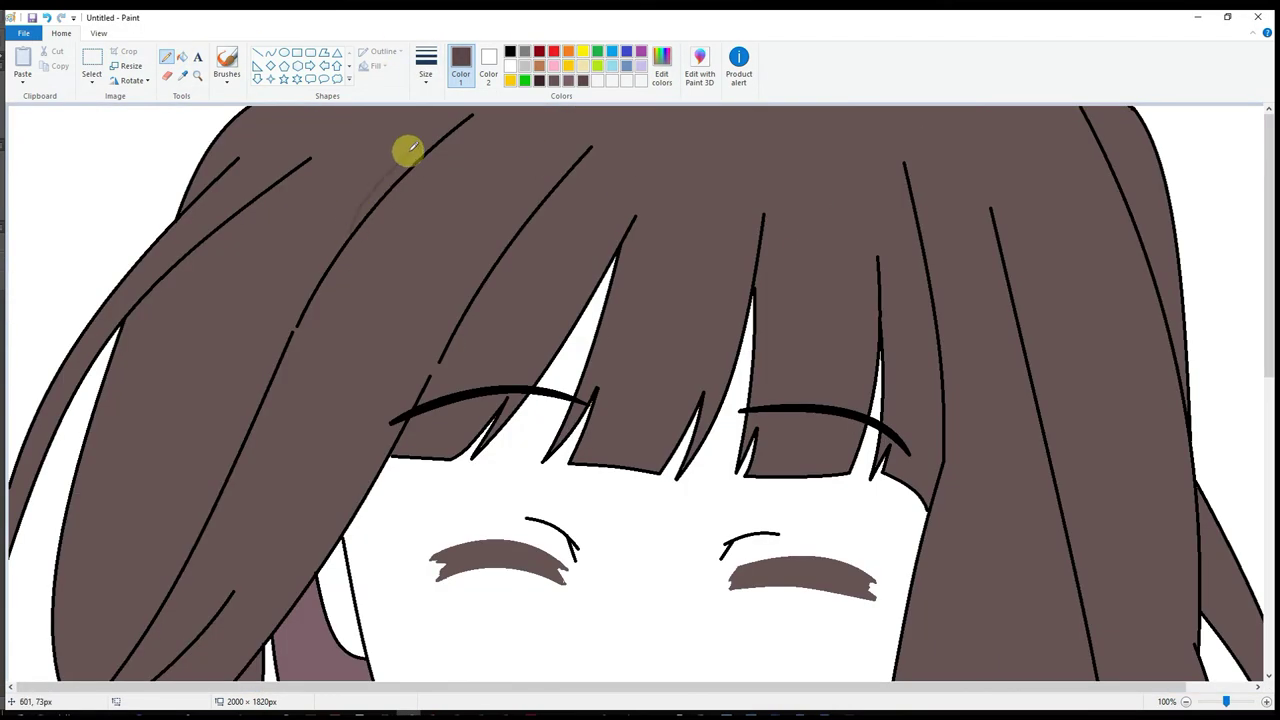
click(270, 52)
drag(643, 160, 612, 258)
mouse_move(414, 340)
mouse_down()
mouse_move(510, 238)
mouse_move(443, 380)
mouse_move(438, 428)
mouse_move(543, 300)
mouse_move(593, 208)
mouse_up()
- Outline pointed shadow shapes on the lower left hair strands with brown curves
scroll(218, 227, down, 9)
scroll(220, 243, up, 3)
drag(225, 200, 140, 383)
mouse_move(281, 178)
mouse_down()
mouse_move(247, 319)
mouse_move(270, 235)
mouse_up()
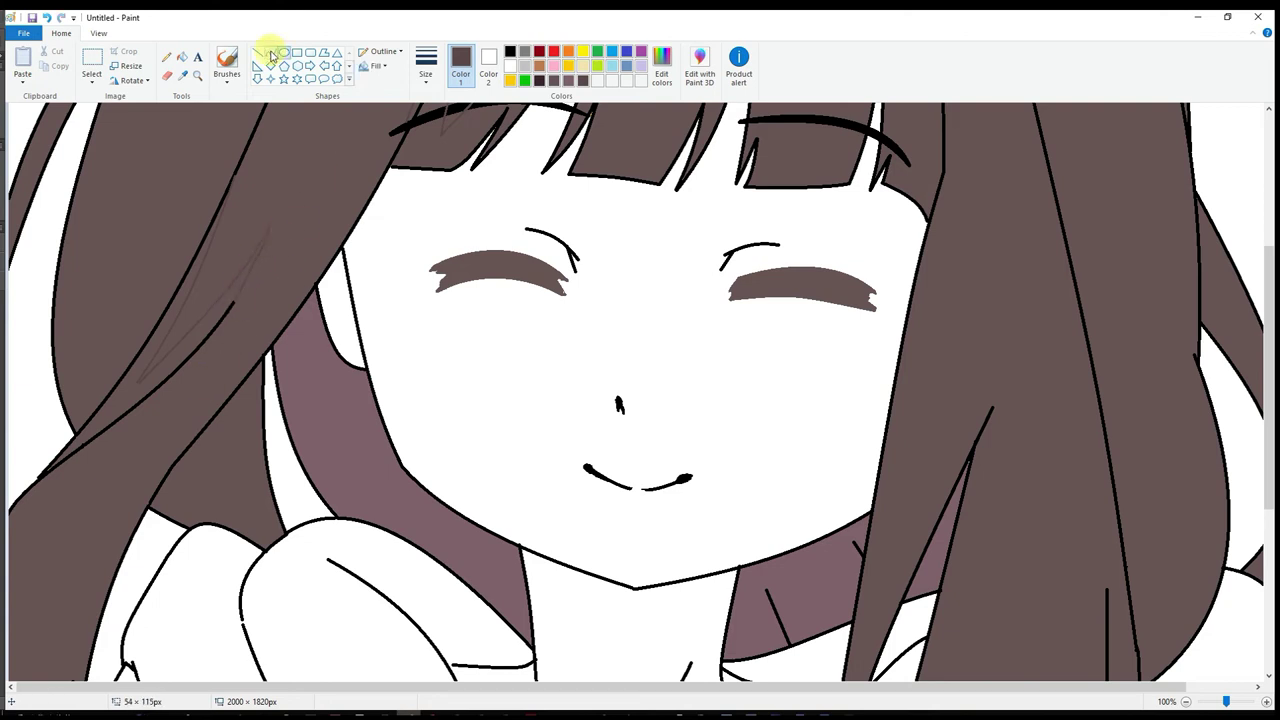
mouse_move(77, 306)
mouse_down()
mouse_move(63, 286)
mouse_move(132, 213)
mouse_up()
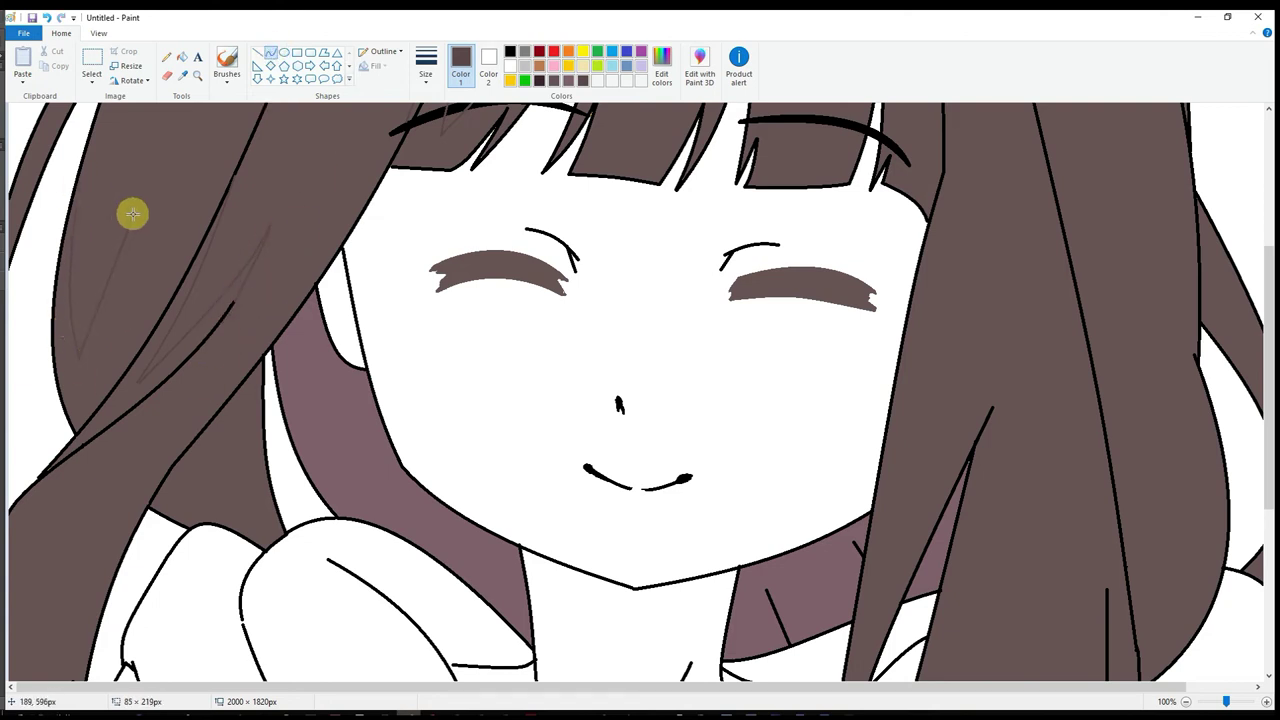
- Outline narrow shadow shapes around the strand lines of the middle and right bangs
scroll(308, 465, up, 6)
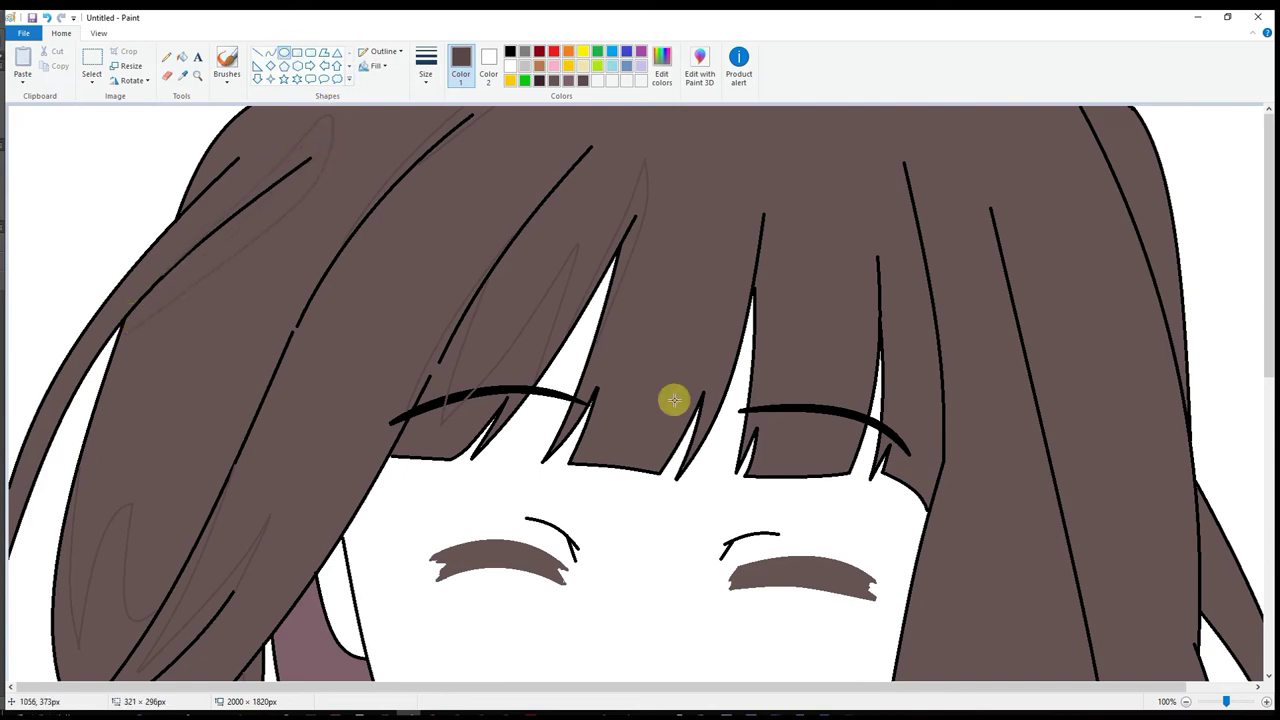
click(271, 54)
drag(770, 157, 752, 390)
click(776, 169)
click(166, 57)
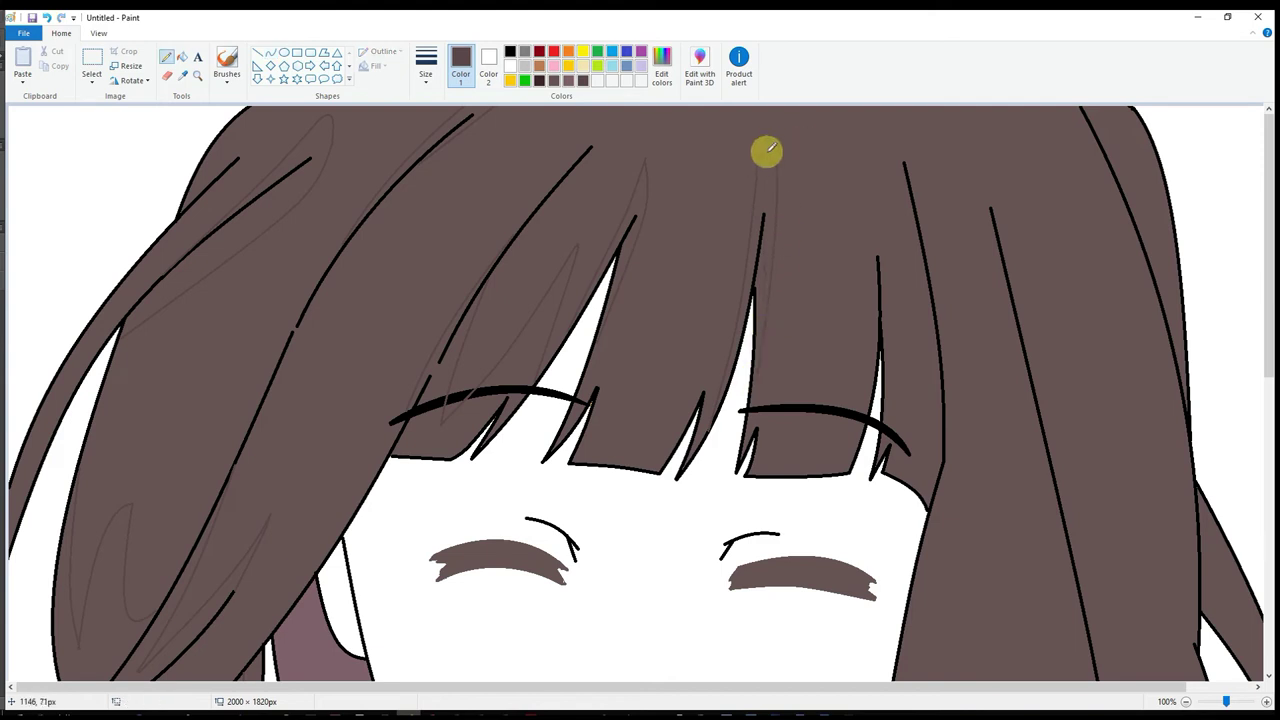
key(ctrl+z)
drag(892, 317, 912, 393)
- Outline shadow shapes along the long right locks and the upper right side of the hair
scroll(890, 350, down, 7)
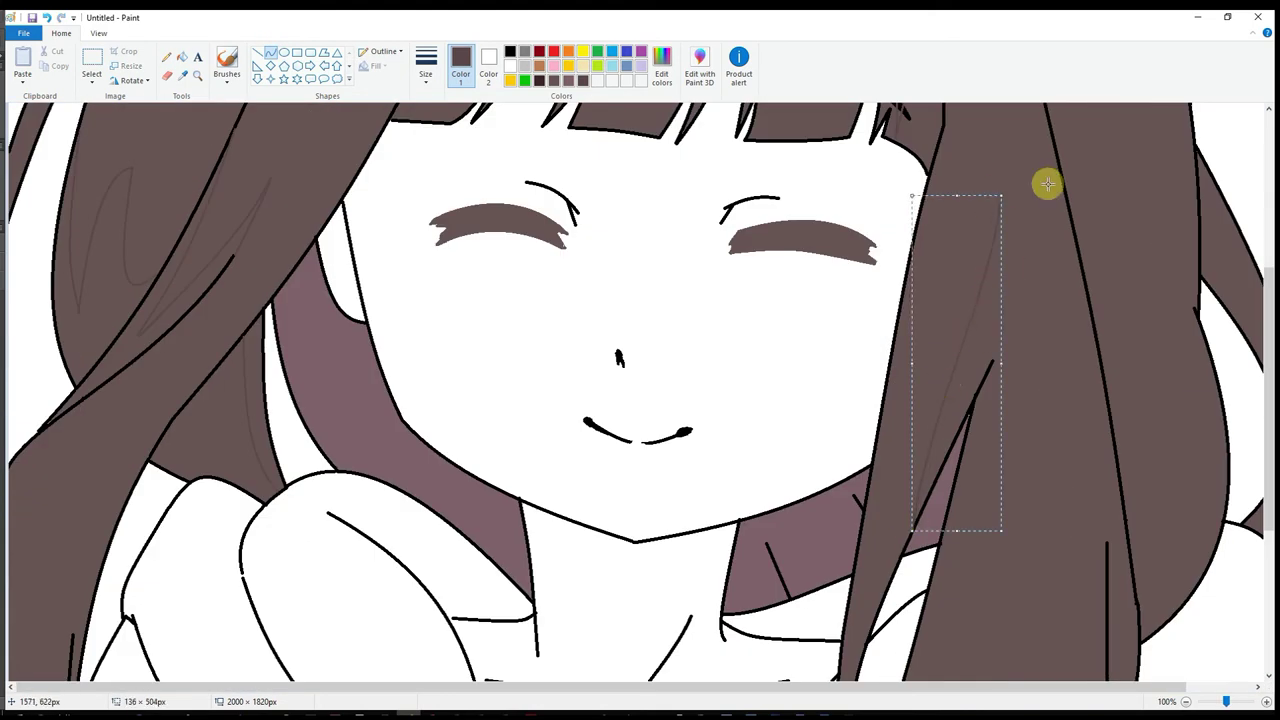
scroll(1018, 193, up, 1)
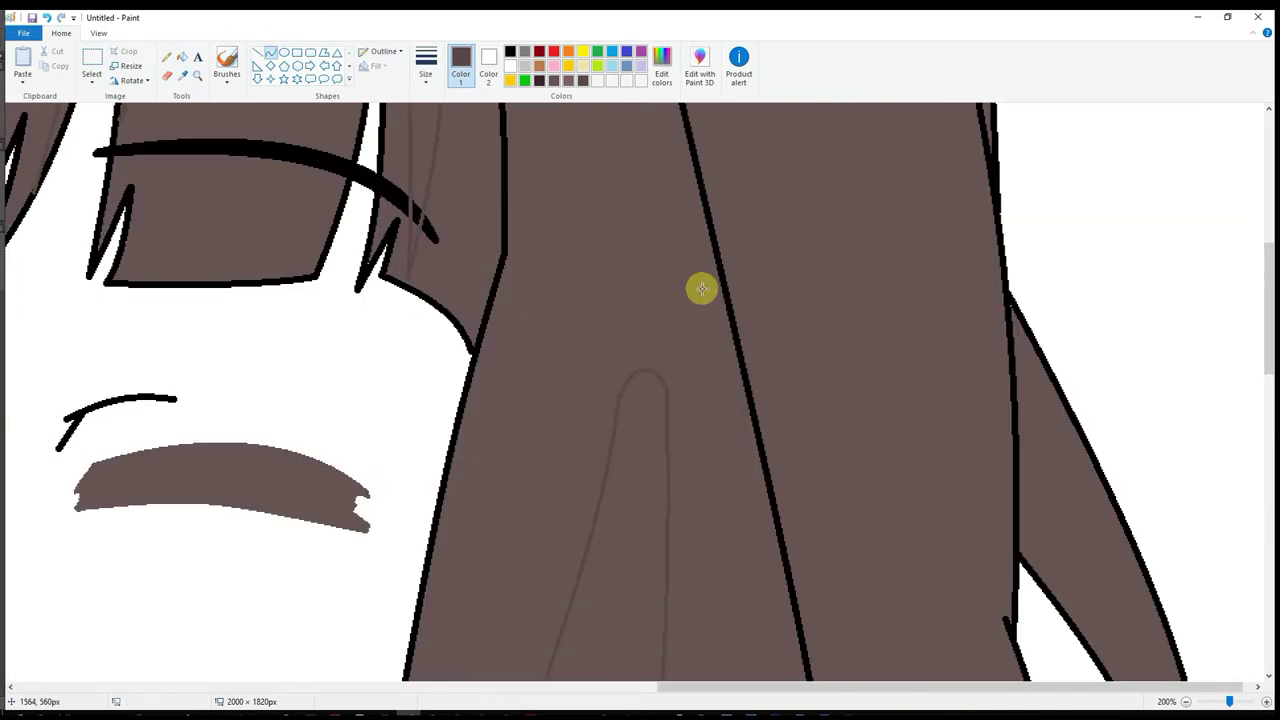
scroll(700, 286, down, 1)
drag(1067, 294, 1143, 297)
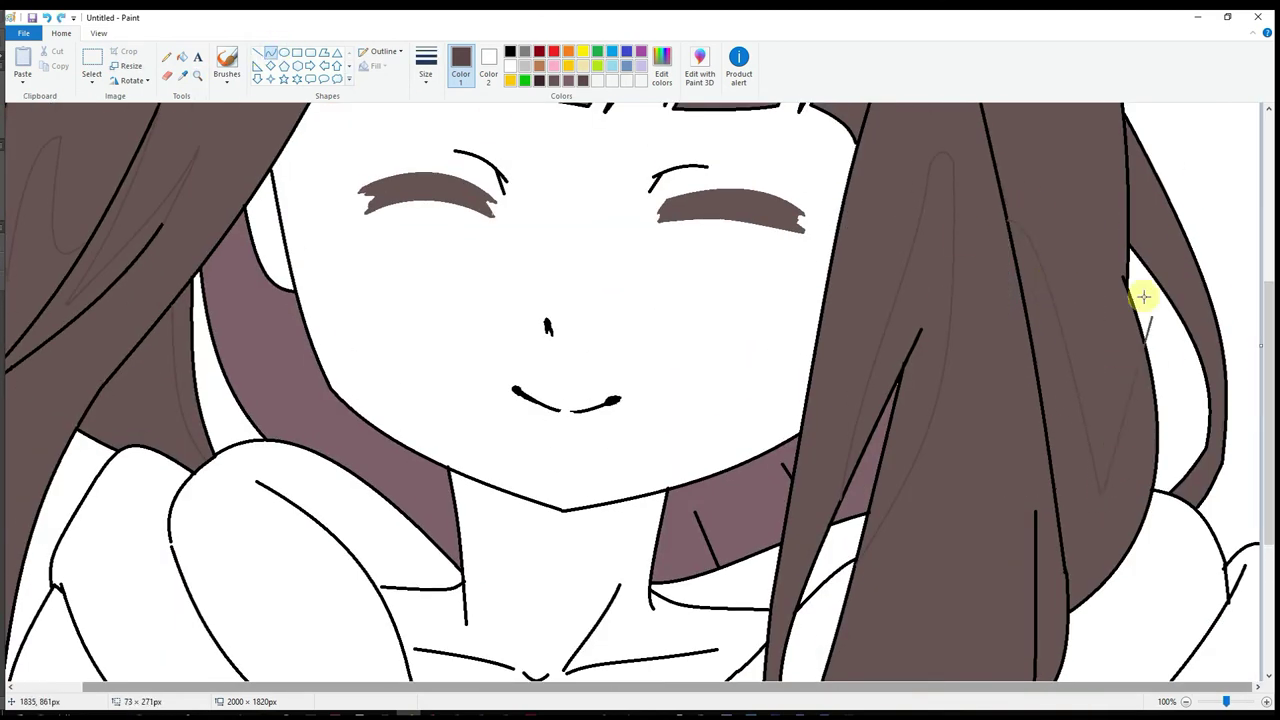
scroll(1089, 314, up, 8)
click(166, 57)
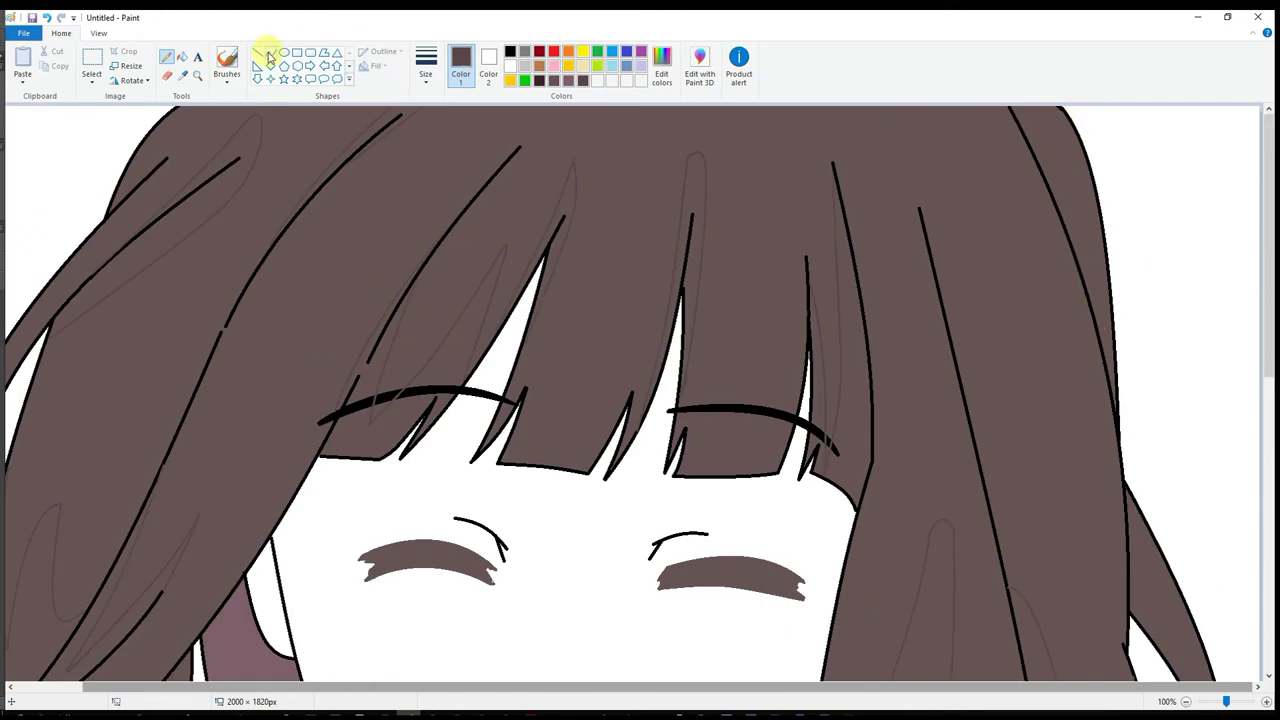
drag(1059, 135, 1040, 129)
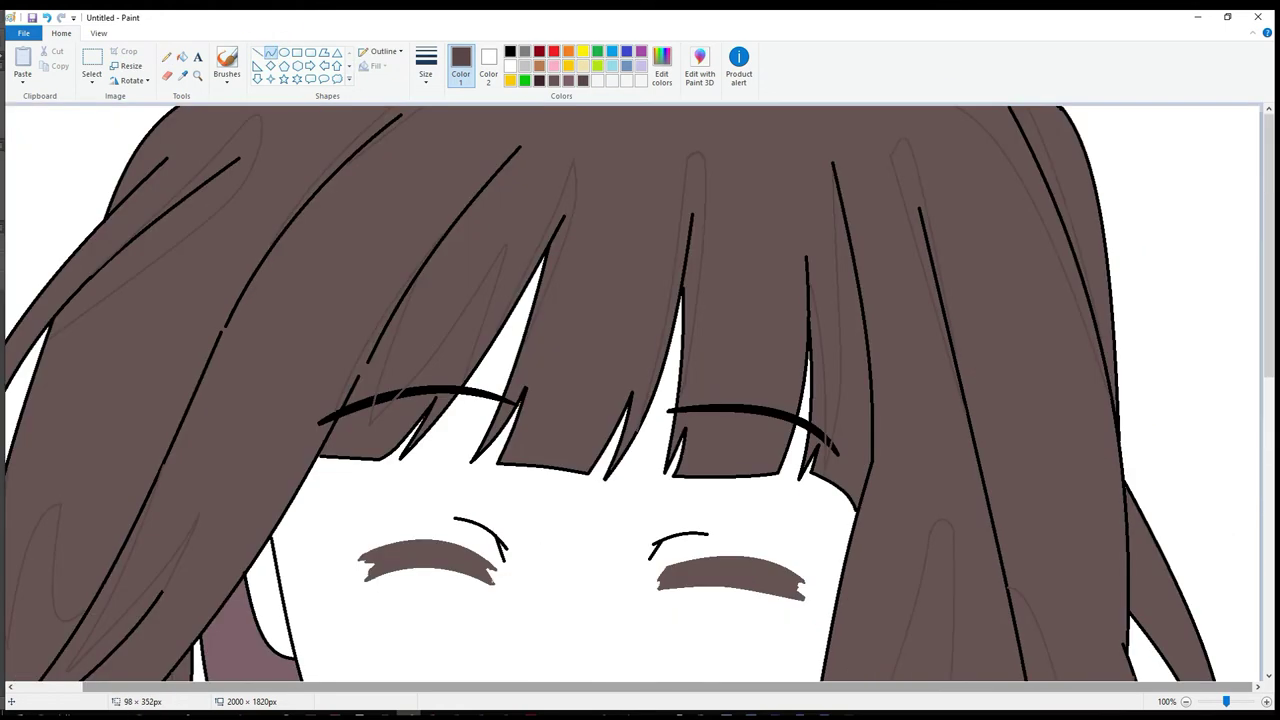
- Fill the outlined shadow shapes across the hair with a darker brown
click(662, 65)
key(Escape)
click(166, 57)
click(181, 57)
click(200, 200)
click(455, 320)
click(370, 360)
scroll(823, 306, down, 3)
scroll(823, 306, up, 3)
click(1032, 131)
- Repair the breaks in the eyebrows with the black pencil where the shadow outlines cross them
click(510, 51)
click(166, 57)
scroll(420, 400, up, 2)
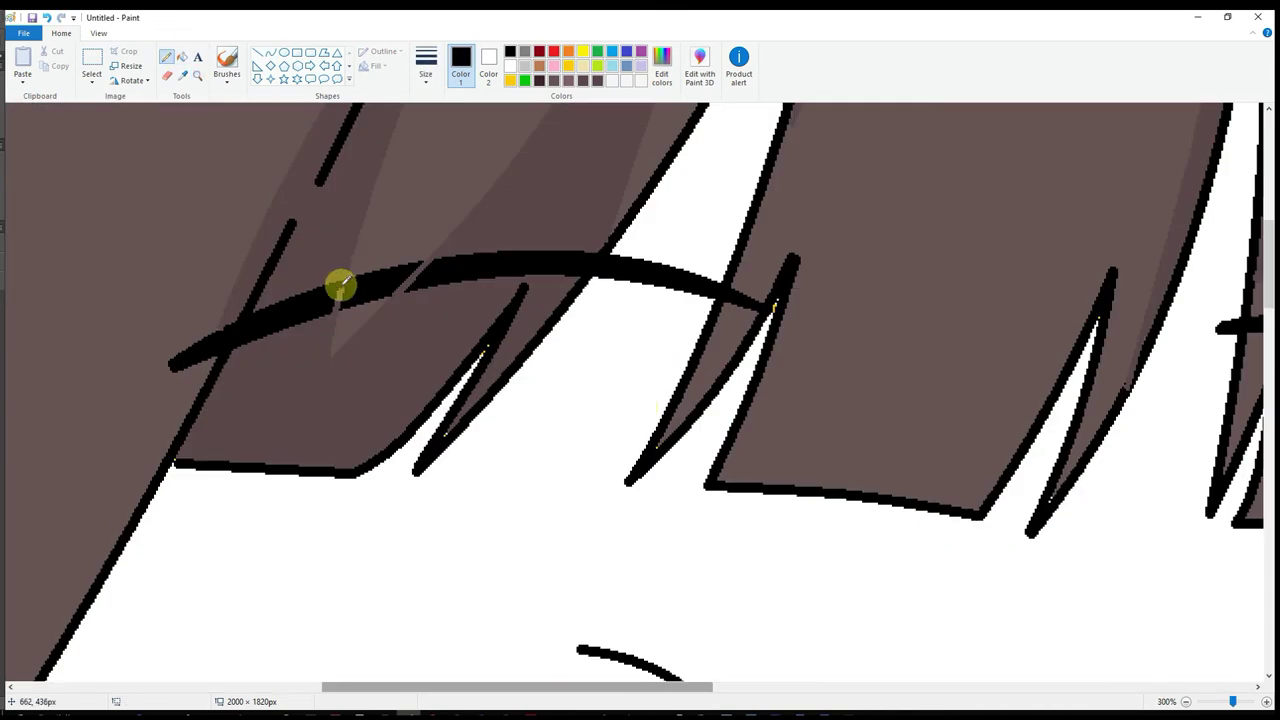
scroll(860, 420, right, 5)
scroll(860, 420, down, 3)
- Set up a thicker brush and mix a lighter brown from the hair colour for highlights
click(182, 75)
click(900, 337)
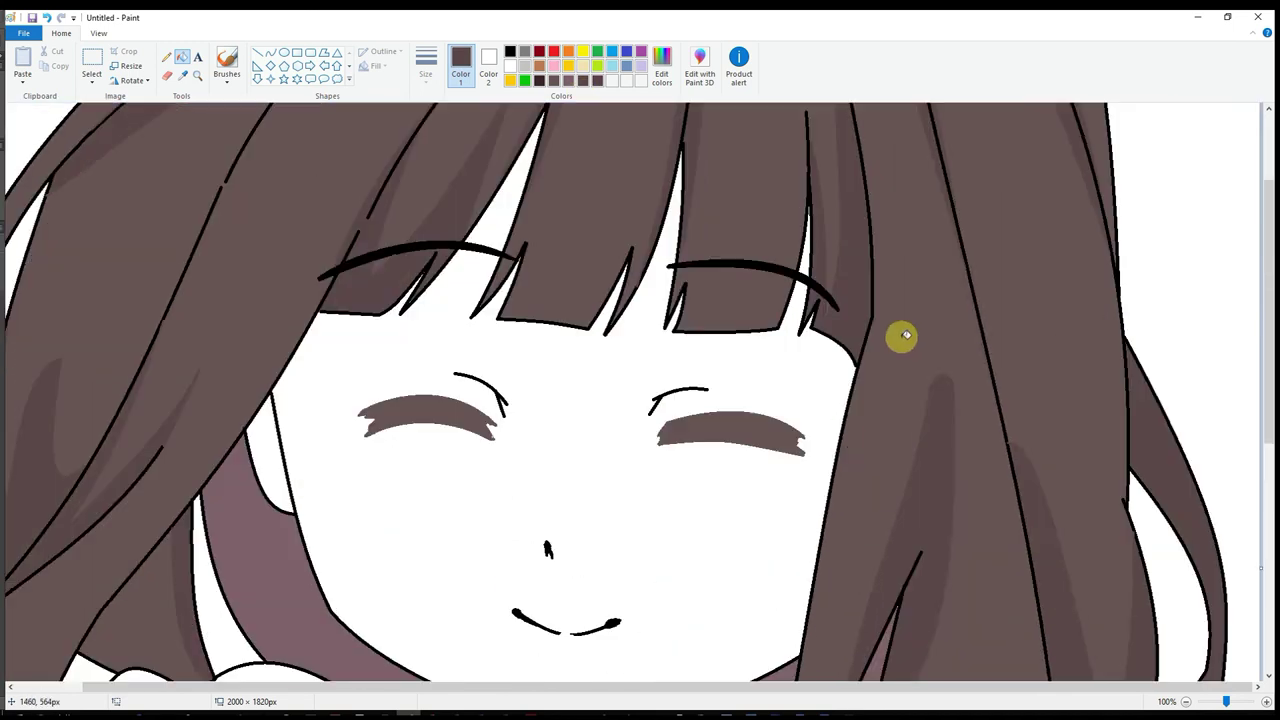
scroll(680, 289, up, 2)
scroll(259, 237, down, 2)
click(181, 57)
click(226, 80)
click(280, 94)
click(426, 70)
click(443, 186)
click(662, 65)
mouse_move(777, 300)
mouse_down()
mouse_move(777, 357)
mouse_move(777, 300)
mouse_up()
click(514, 451)
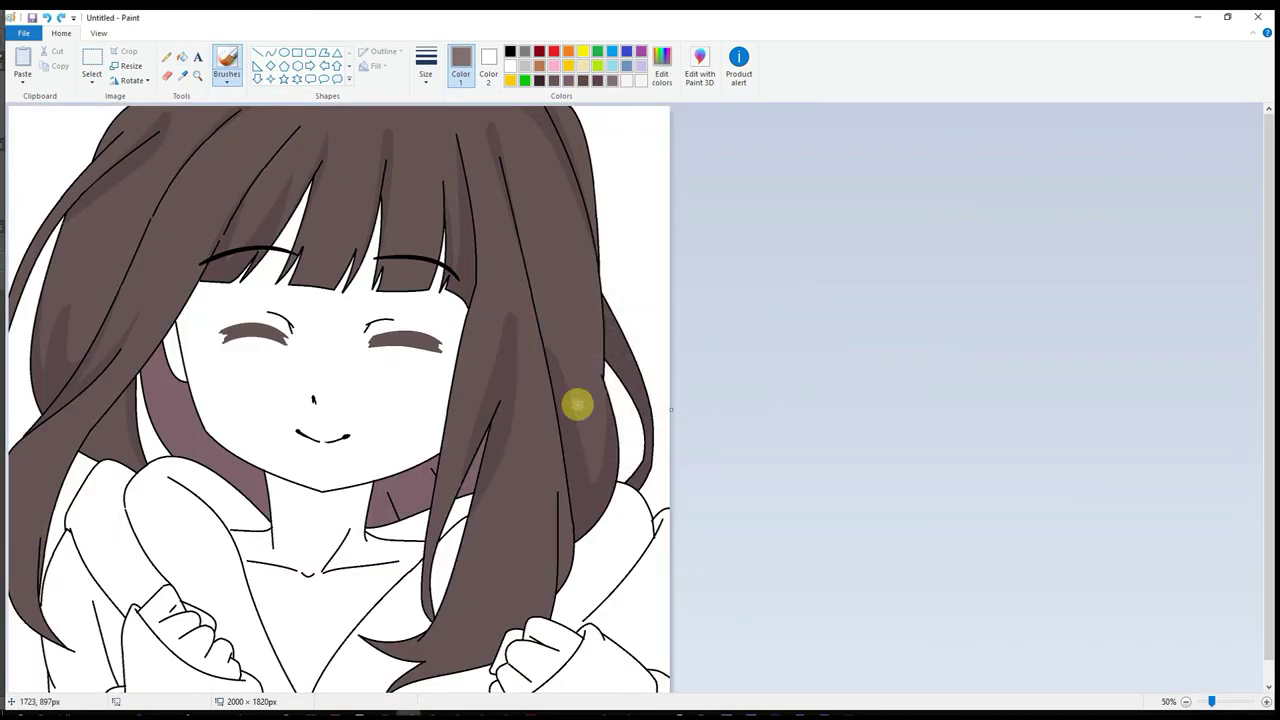
- Paint light brown highlight strokes down the middle and right bangs and on the upper left hair
key(ctrl+Page_Up)
mouse_move(672, 172)
mouse_down()
mouse_move(649, 254)
mouse_move(626, 263)
mouse_move(632, 365)
mouse_up()
drag(812, 150, 778, 398)
key(ctrl+Page_Down)
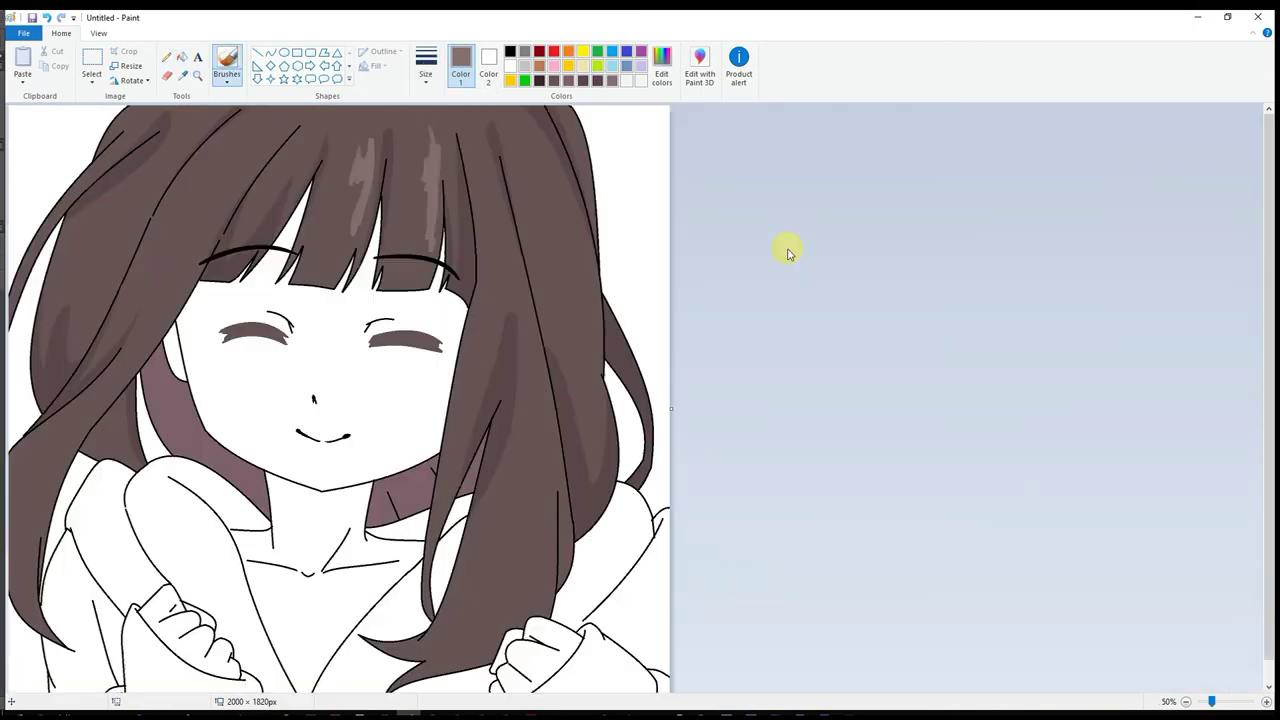
key(ctrl+Page_Up)
mouse_move(345, 212)
mouse_down()
mouse_move(417, 131)
mouse_move(300, 280)
mouse_up()
- Draw a slim curved highlight along the strand line above the left bangs
click(270, 51)
drag(638, 119, 460, 300)
click(457, 297)
click(603, 120)
- Brush light brown highlights onto the upper right hair, the right lock's end and the left strands
click(227, 65)
mouse_move(1000, 240)
mouse_down()
mouse_move(1011, 200)
mouse_move(1086, 214)
mouse_move(1128, 114)
mouse_move(1143, 152)
mouse_up()
scroll(1143, 152, down, 3)
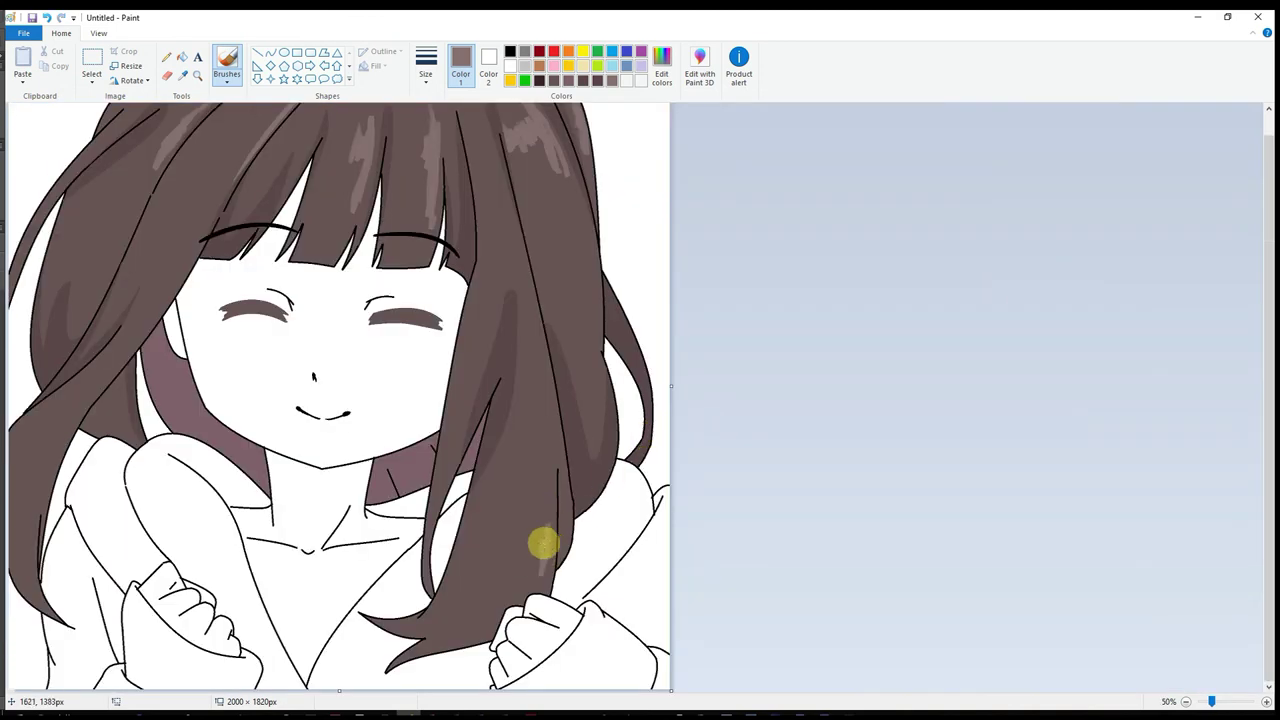
scroll(86, 406, up, 3)
mouse_move(151, 271)
mouse_down()
mouse_move(90, 365)
mouse_move(185, 239)
mouse_move(92, 388)
mouse_move(70, 468)
mouse_up()
key(ctrl+z)
scroll(163, 449, up, 3)
scroll(163, 449, down, 3)
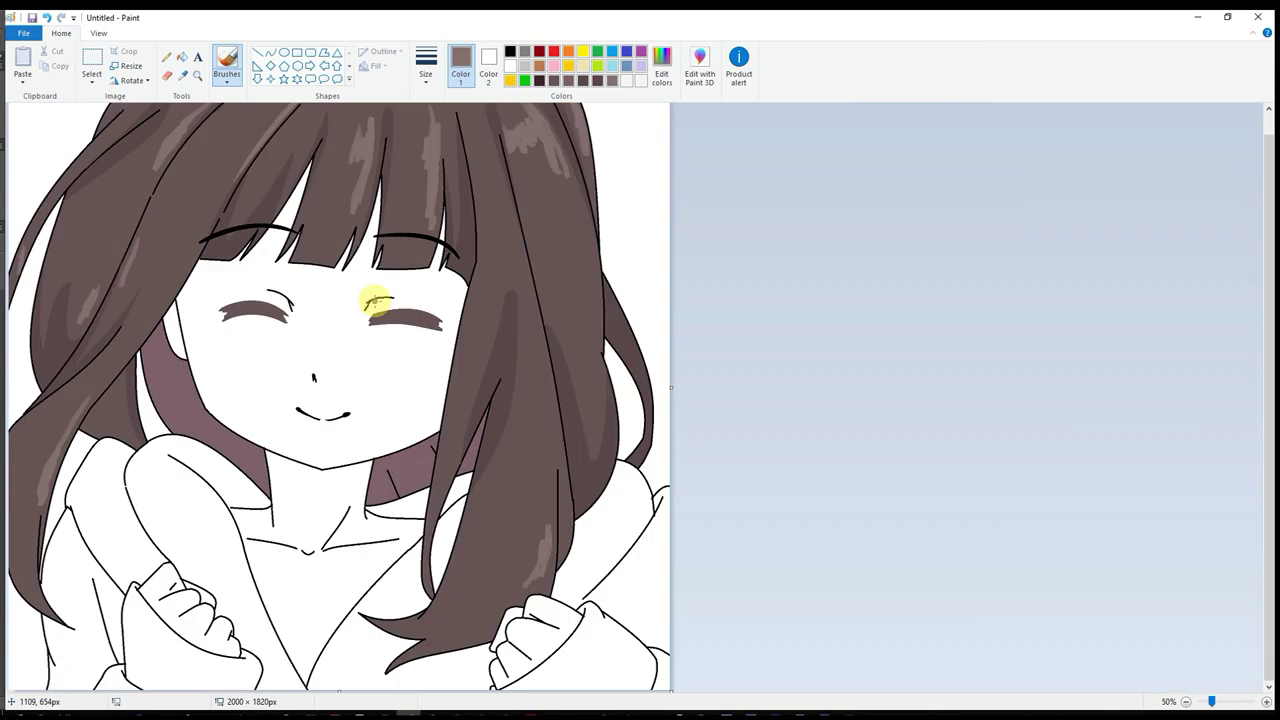
- Fill the inner hair behind the neck and both closed eyes with a very dark reddish brown
click(601, 84)
click(429, 463)
click(200, 420)
click(404, 320)
click(255, 312)
- Mix a pale cream skin colour and fill the face, neck and chest with it
click(661, 68)
click(668, 283)
drag(777, 373, 777, 285)
click(517, 455)
click(325, 340)
click(258, 568)
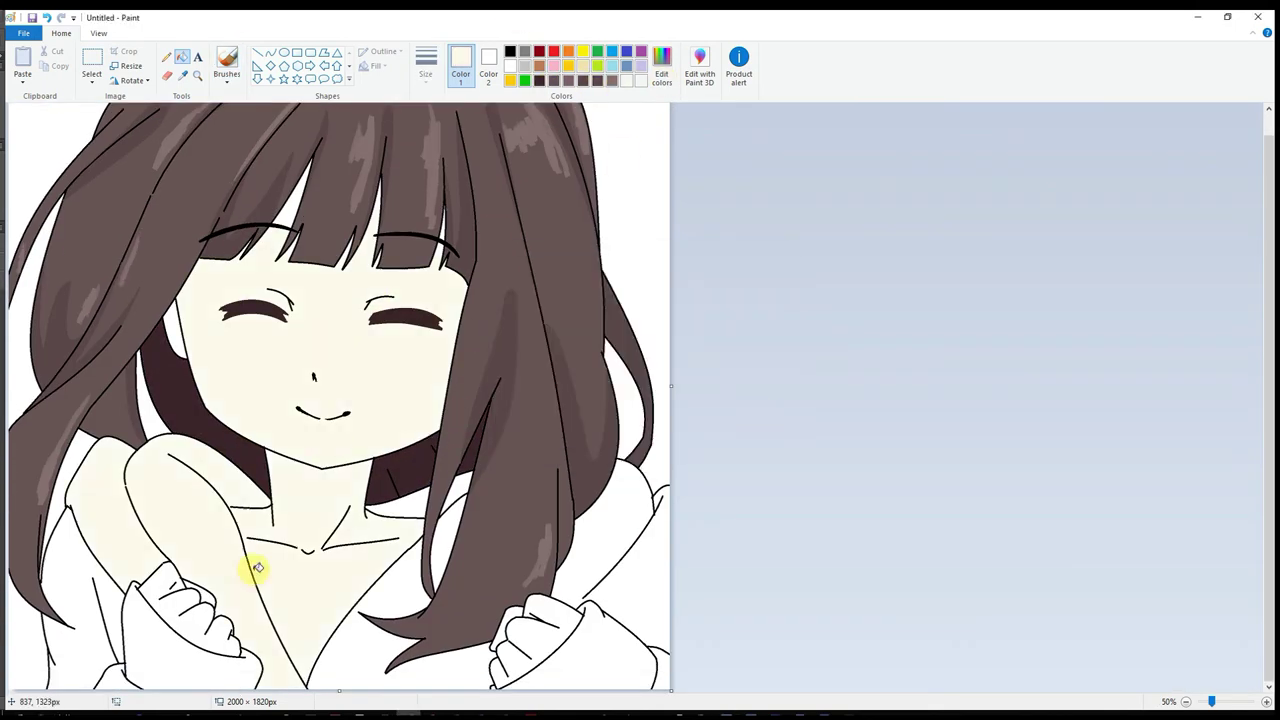
- Mix a soft pink and outline the shadows on the neck and collarbones with curves
click(271, 52)
click(426, 62)
click(449, 106)
click(661, 68)
click(686, 320)
drag(777, 340, 777, 300)
click(517, 455)
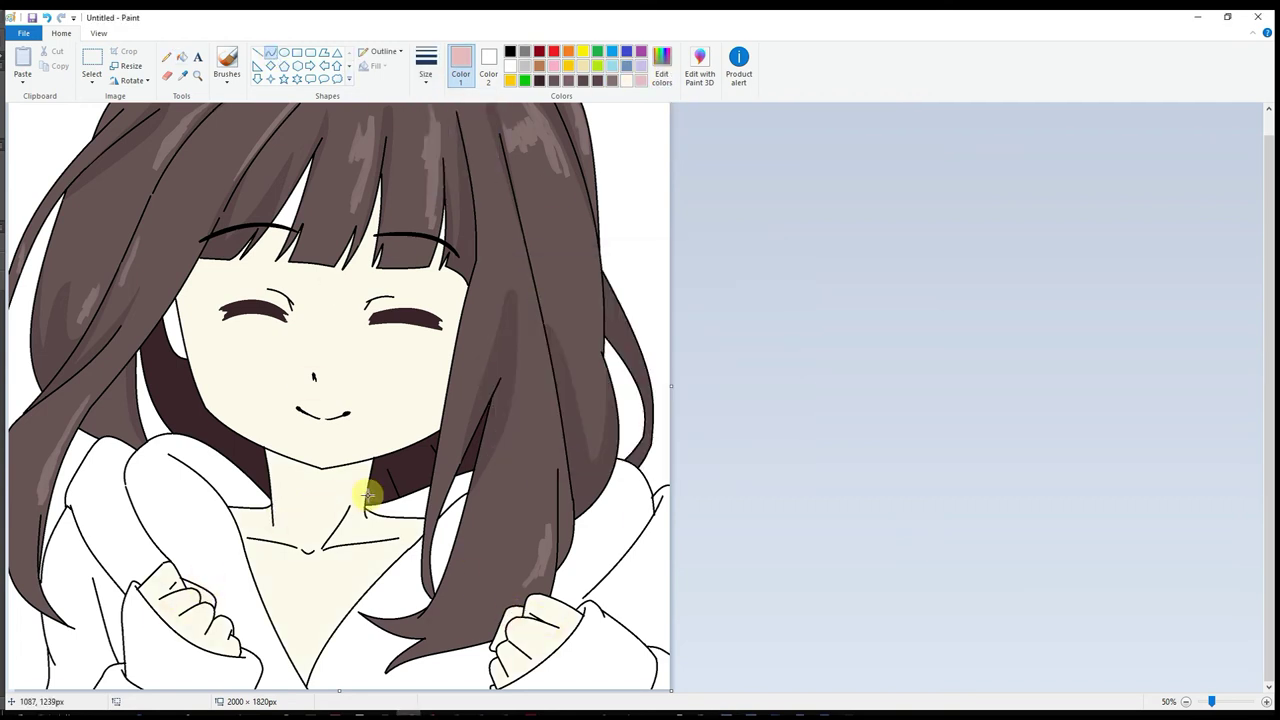
scroll(368, 494, up, 1)
drag(725, 430, 546, 515)
drag(548, 513, 571, 481)
- Shade the collarbone notch and the point of the neckline in pink with the pencil
click(166, 55)
scroll(670, 453, up, 1)
drag(577, 320, 598, 285)
drag(520, 420, 780, 400)
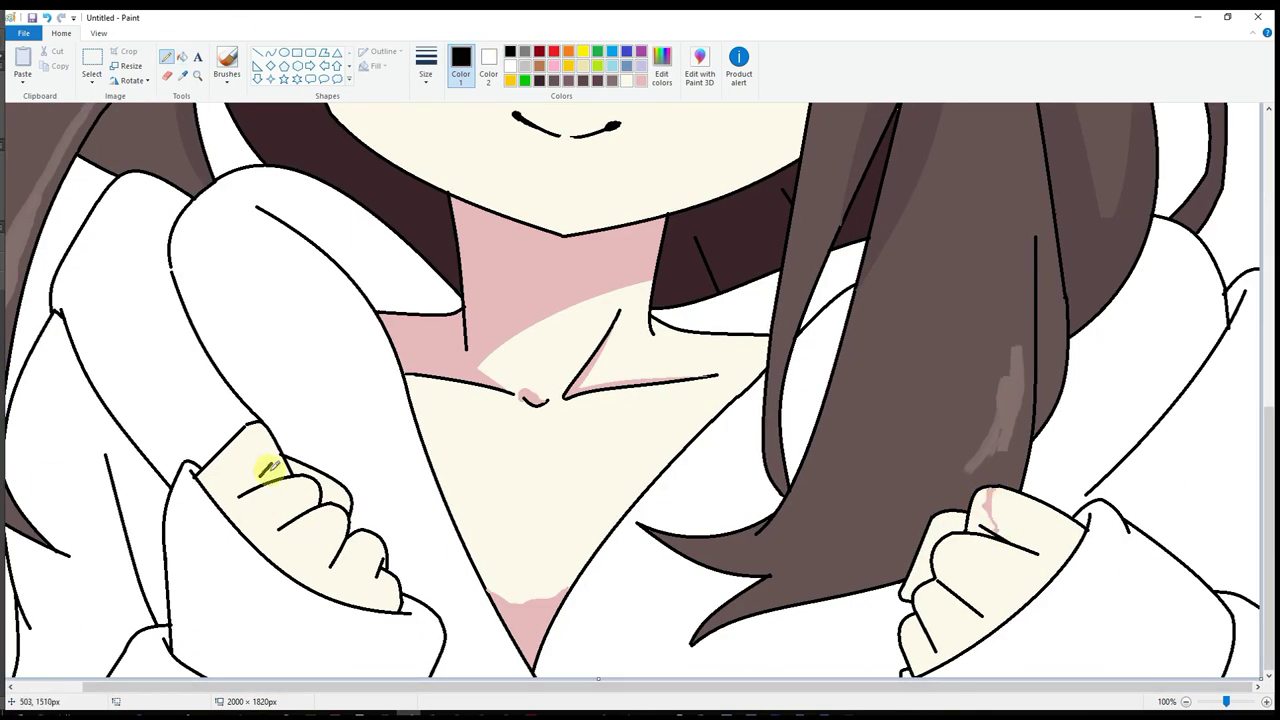
- Thicken the black finger creases on both fists and shade the fingers in pink
drag(264, 476, 263, 437)
drag(978, 492, 985, 527)
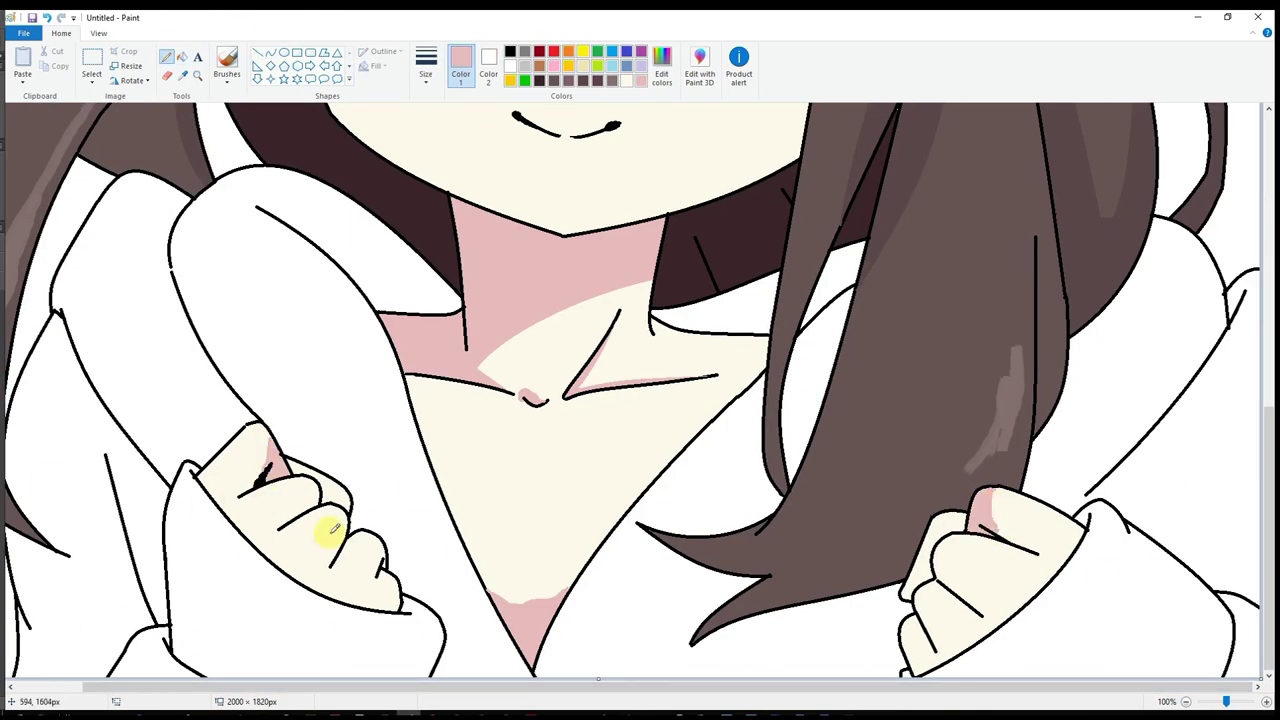
click(329, 509)
key(ctrl+z)
click(374, 546)
key(ctrl+z)
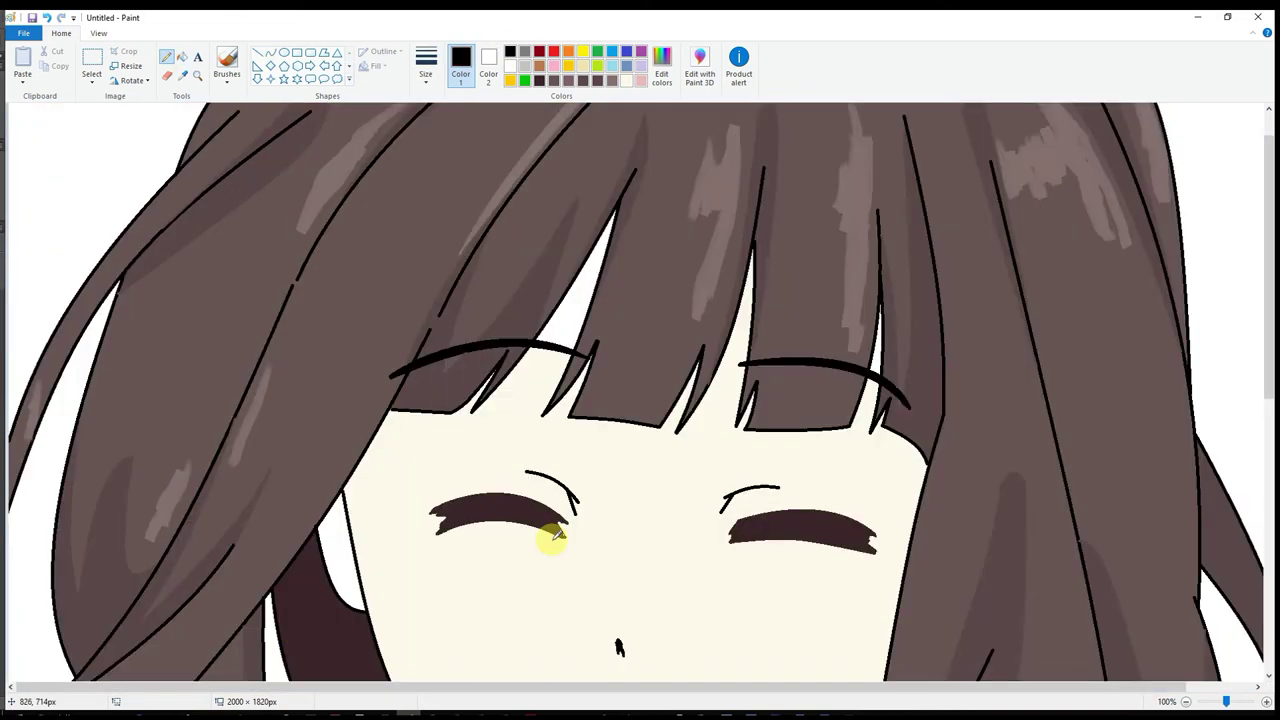
drag(356, 524, 345, 534)
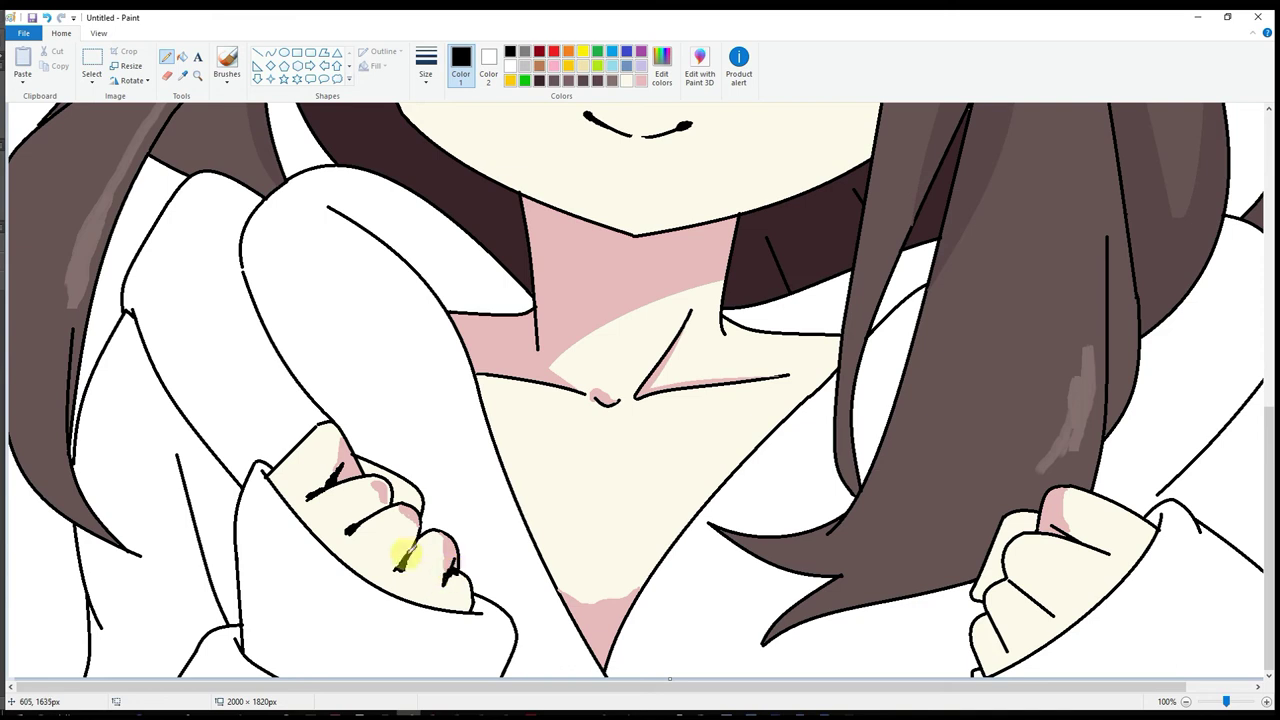
scroll(163, 586, down, 3)
scroll(1035, 553, up, 3)
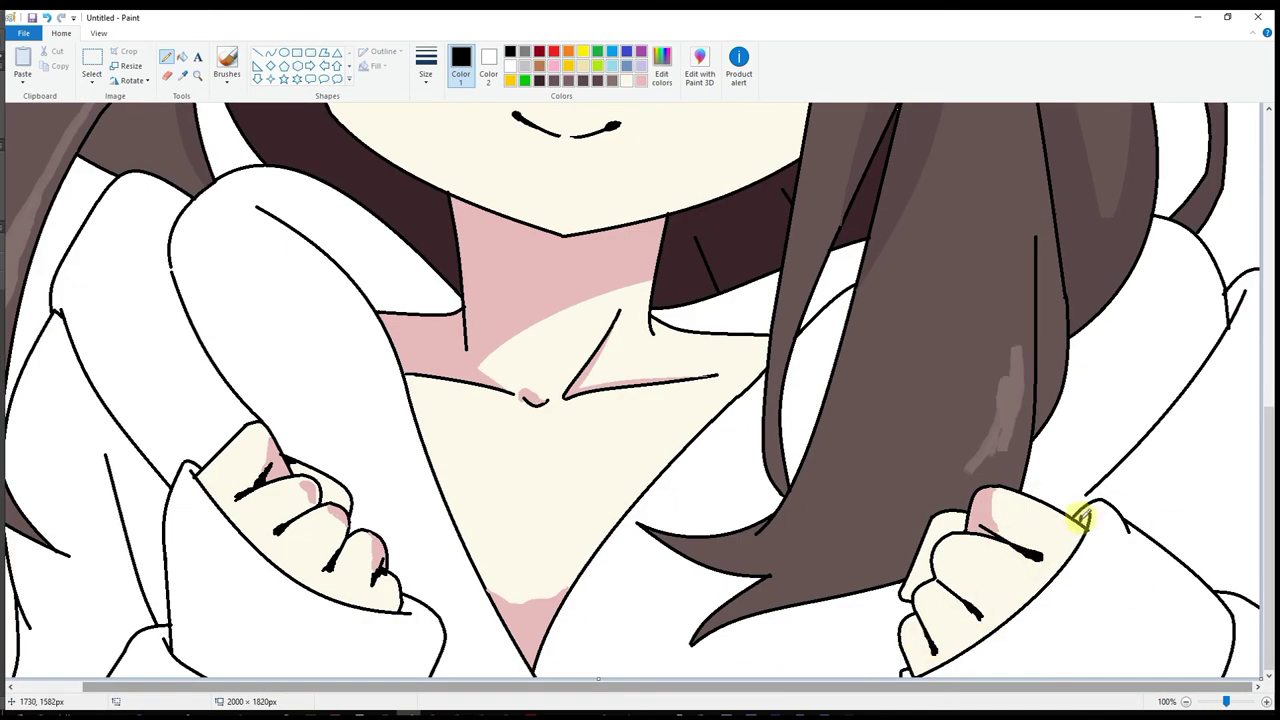
- Add a curved pink shadow along the right cheek and outline the shadow beneath the left bangs
scroll(814, 374, up, 5)
drag(923, 334, 829, 629)
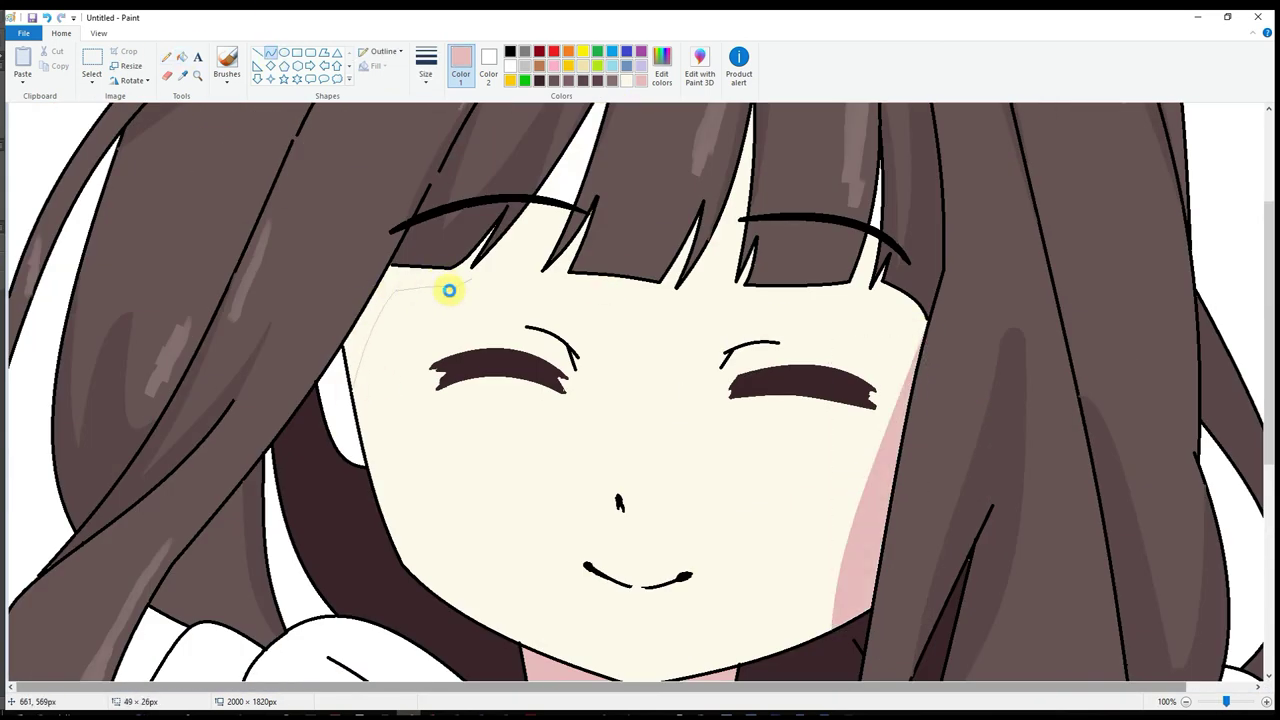
scroll(586, 271, up, 3)
drag(586, 271, 541, 413)
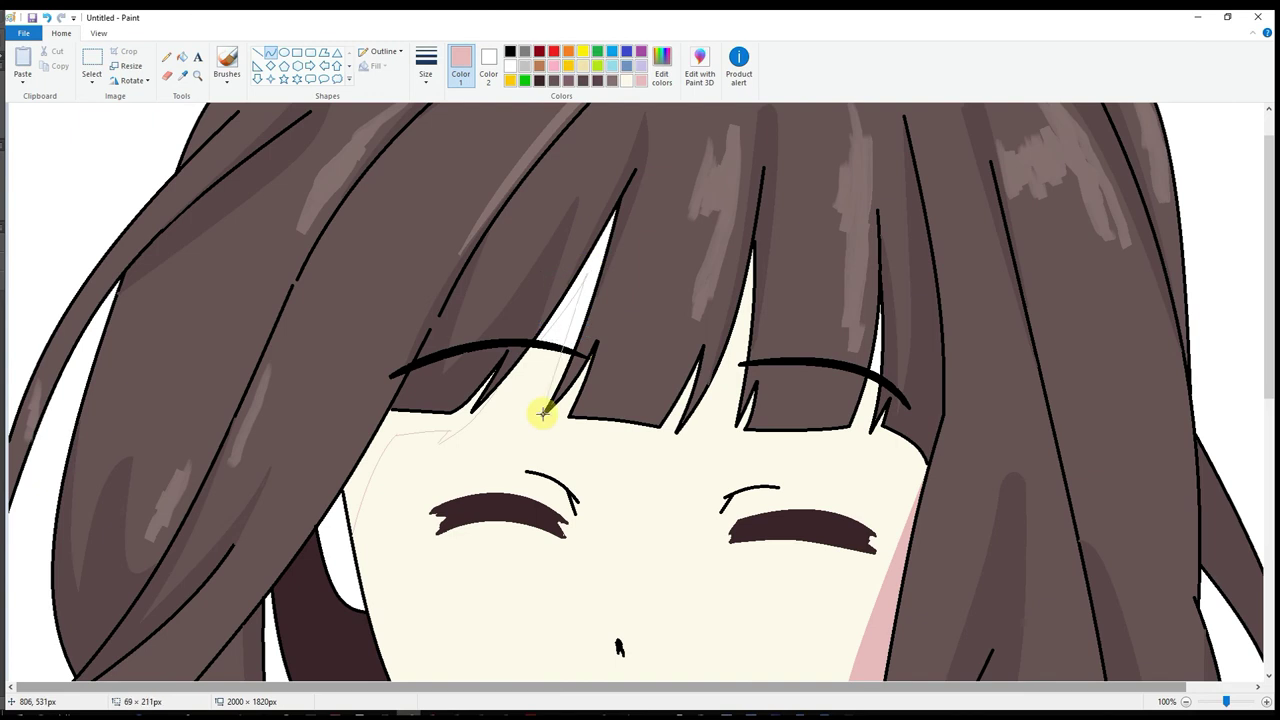
- Outline the pink shadow beneath the middle and right bangs, following their pointed tips
scroll(541, 413, up, 1)
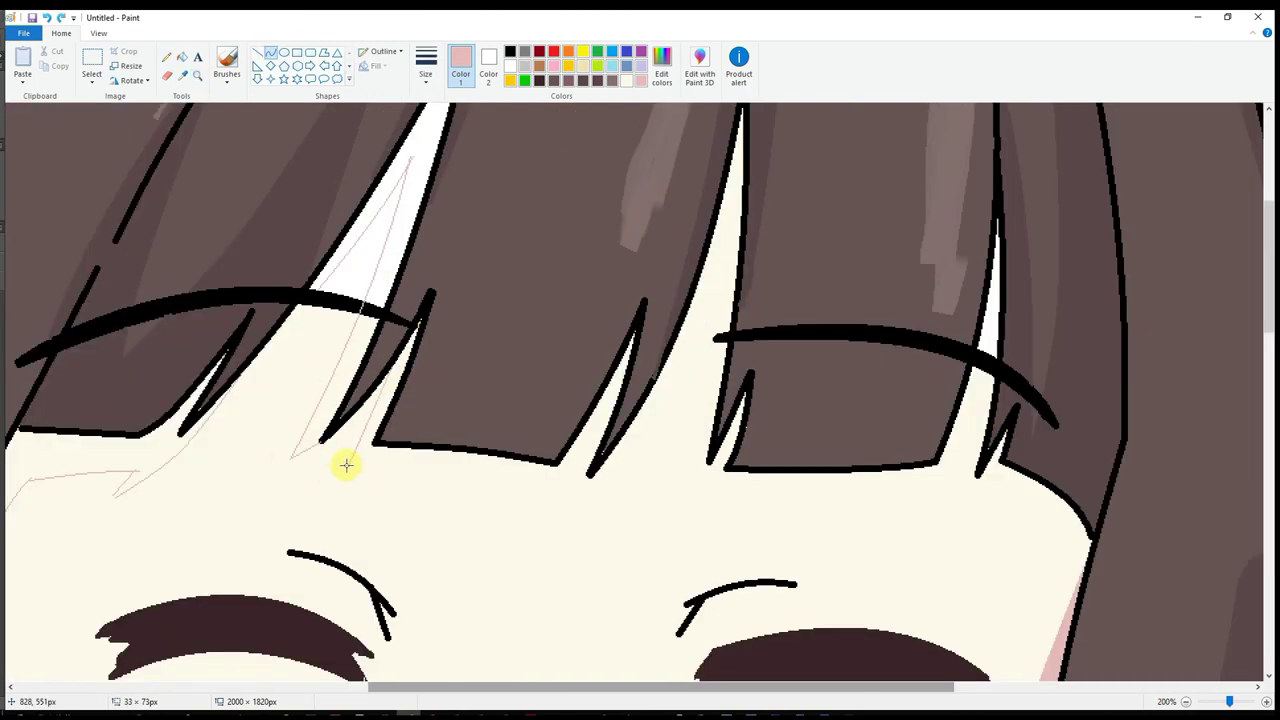
drag(451, 479, 588, 444)
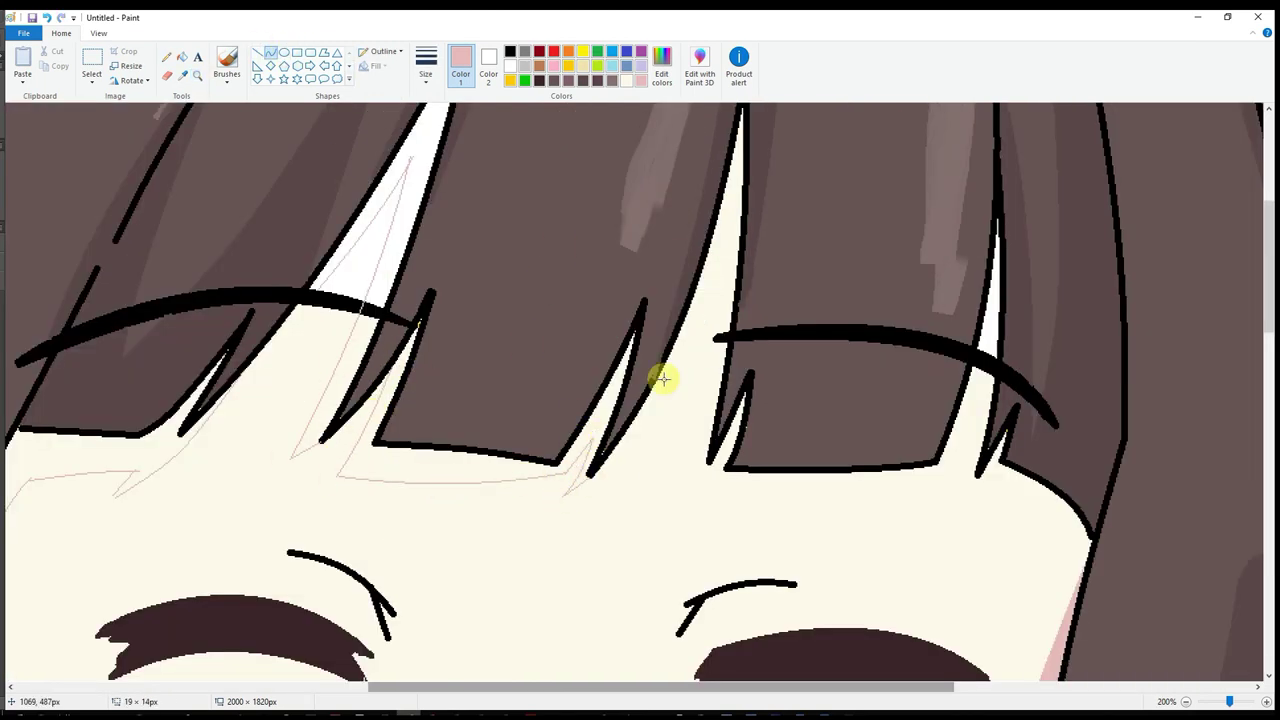
drag(720, 277, 666, 502)
click(270, 56)
drag(706, 494, 952, 472)
drag(1048, 490, 1006, 479)
- Fill the outlined shadow areas beneath the bangs with pink
click(182, 56)
click(400, 200)
click(450, 470)
click(137, 443)
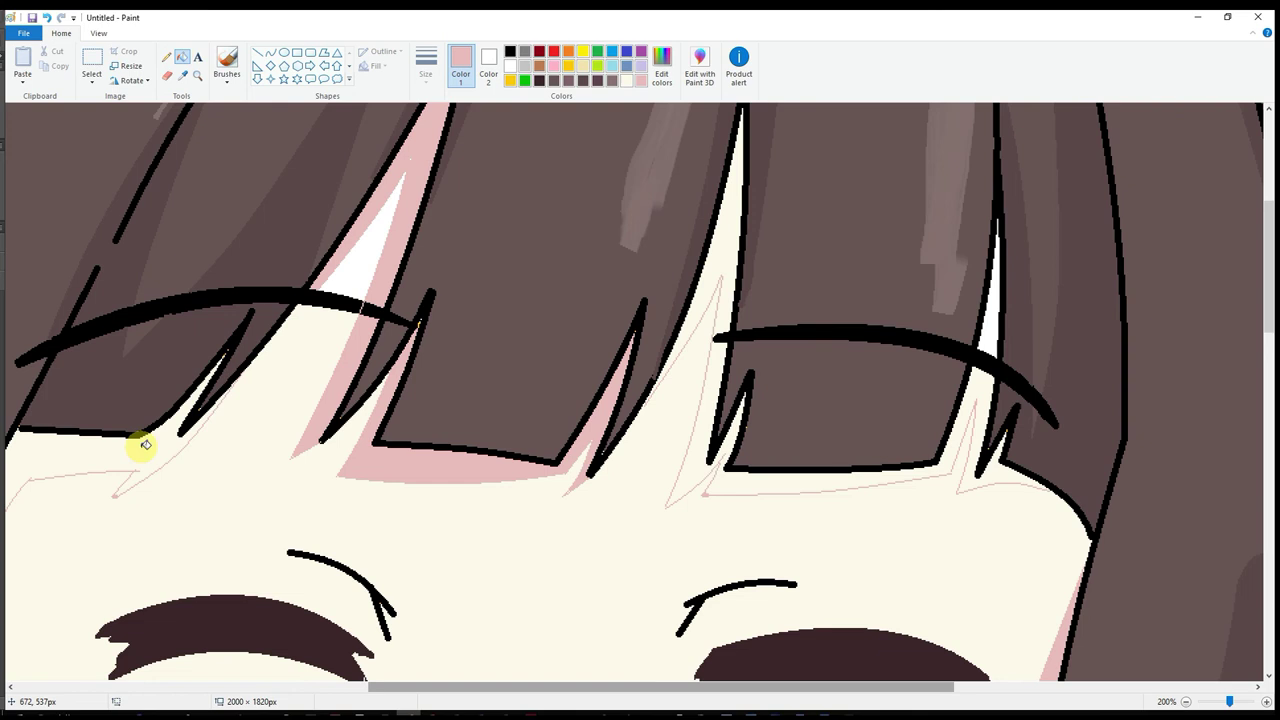
click(680, 493)
click(860, 482)
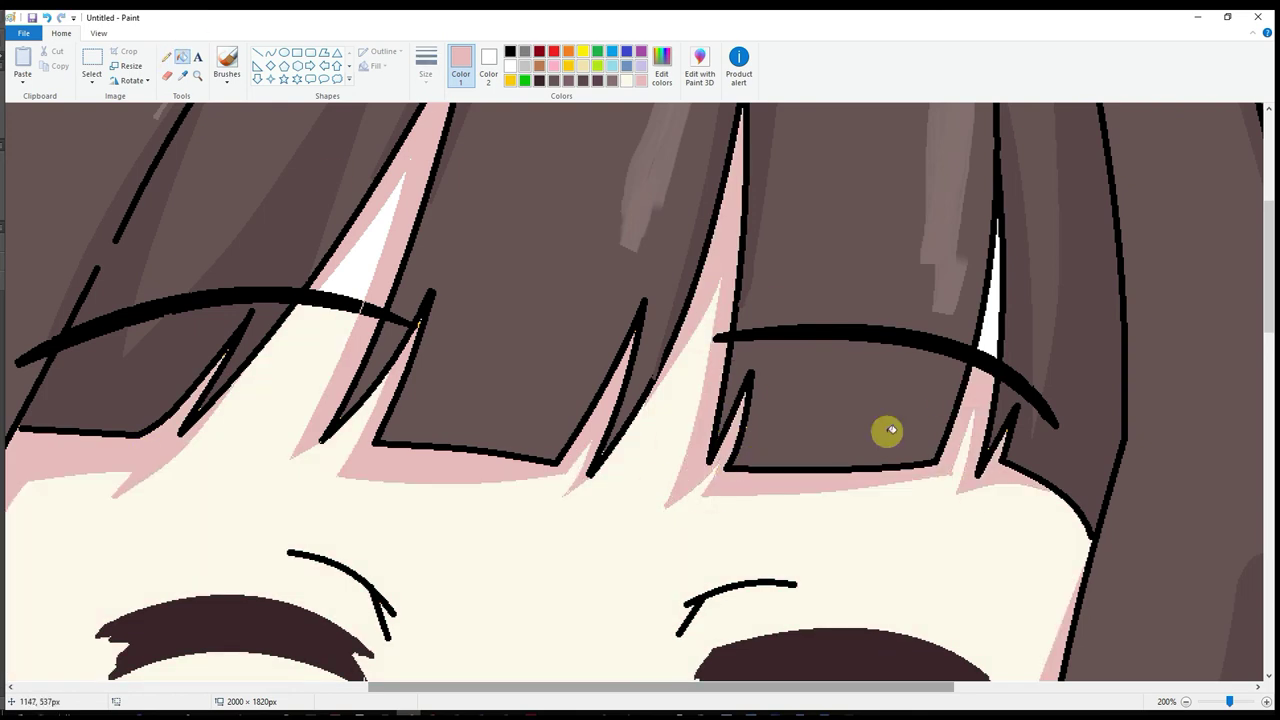
- Colour the remaining white gaps between the bangs with the pink shadow and cream skin colours
click(990, 290)
click(182, 75)
click(362, 305)
scroll(390, 310, down, 1)
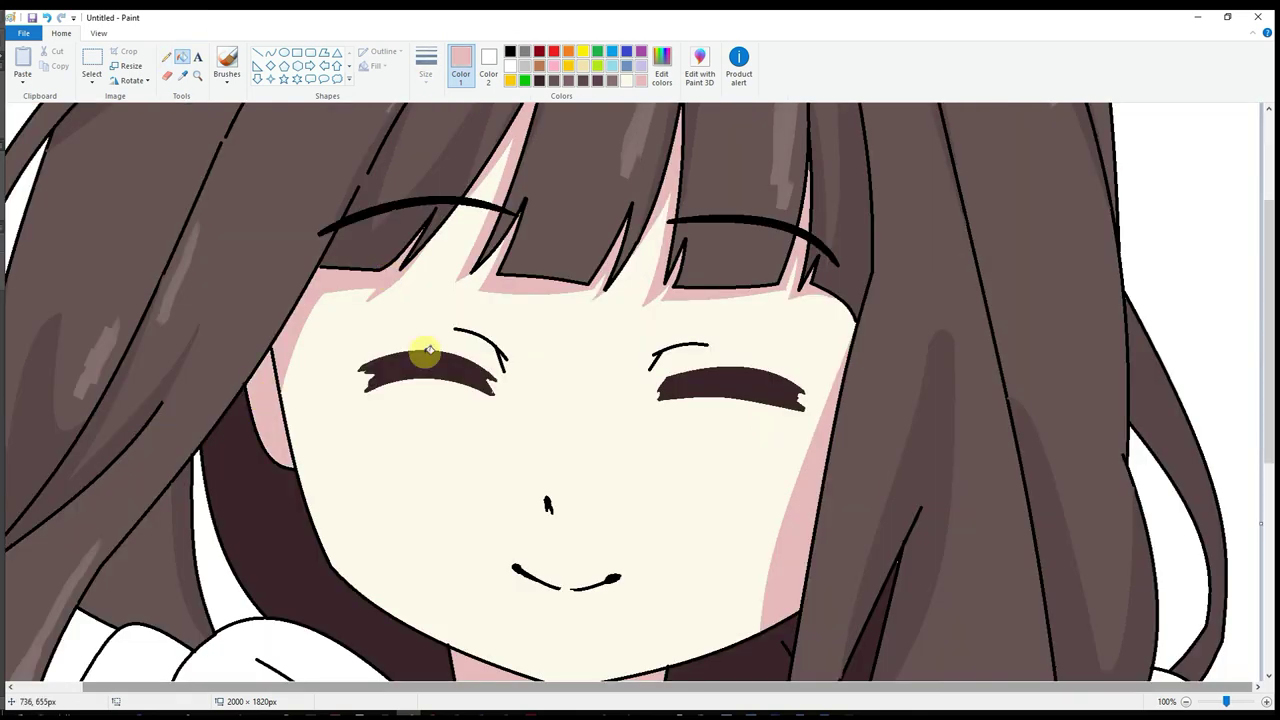
- Mix a greyish beige and shade the creases at the inner corners of both closed eyes
click(662, 70)
click(786, 285)
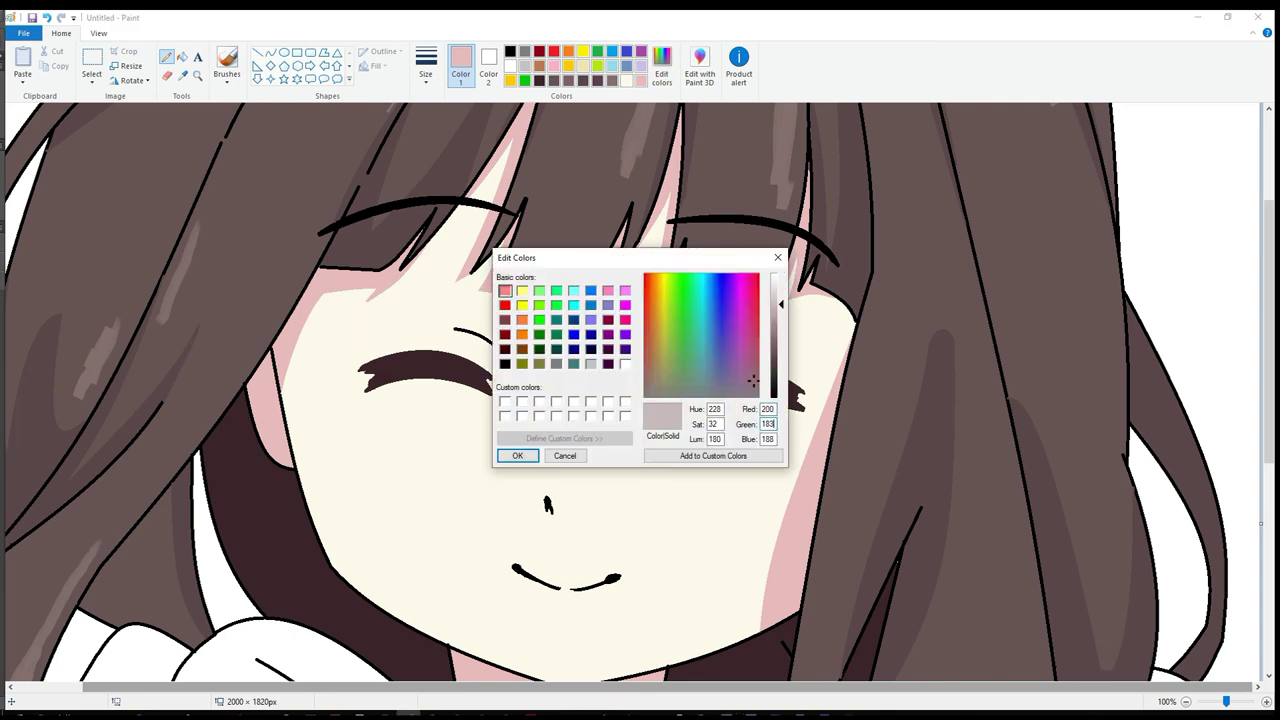
click(517, 454)
click(197, 75)
click(482, 365)
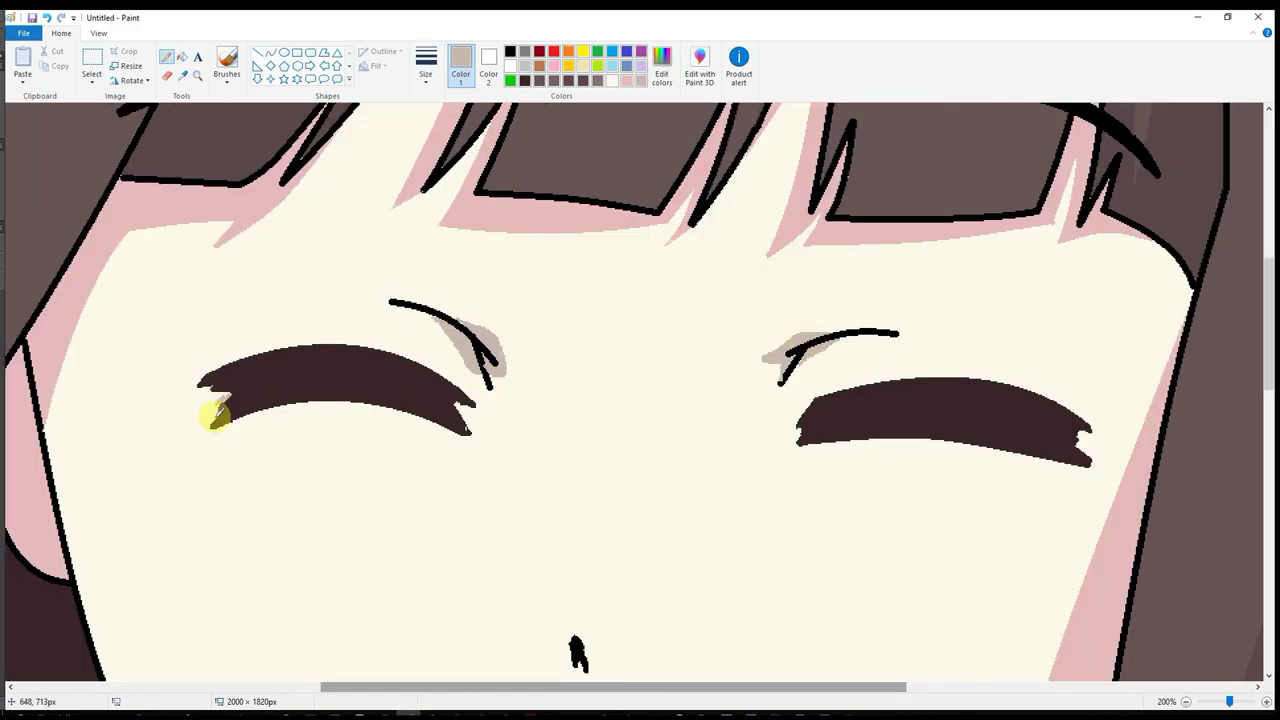
- Brush soft beige highlights onto the dark lashes of both closed eyes
scroll(586, 334, down, 4)
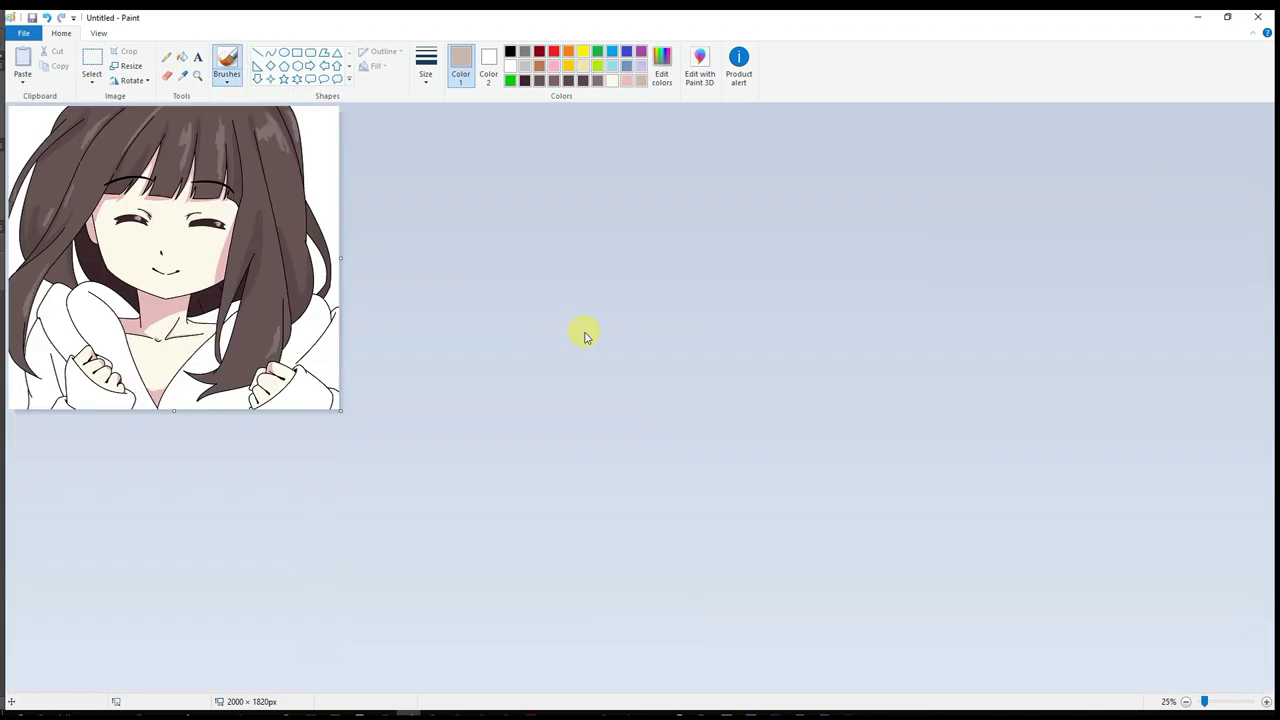
scroll(586, 334, up, 2)
click(238, 84)
click(226, 128)
click(243, 366)
- Draw three short slanted dark brown blush marks on each cheek beneath the eyes
click(426, 65)
click(434, 183)
click(248, 232)
drag(230, 376, 244, 366)
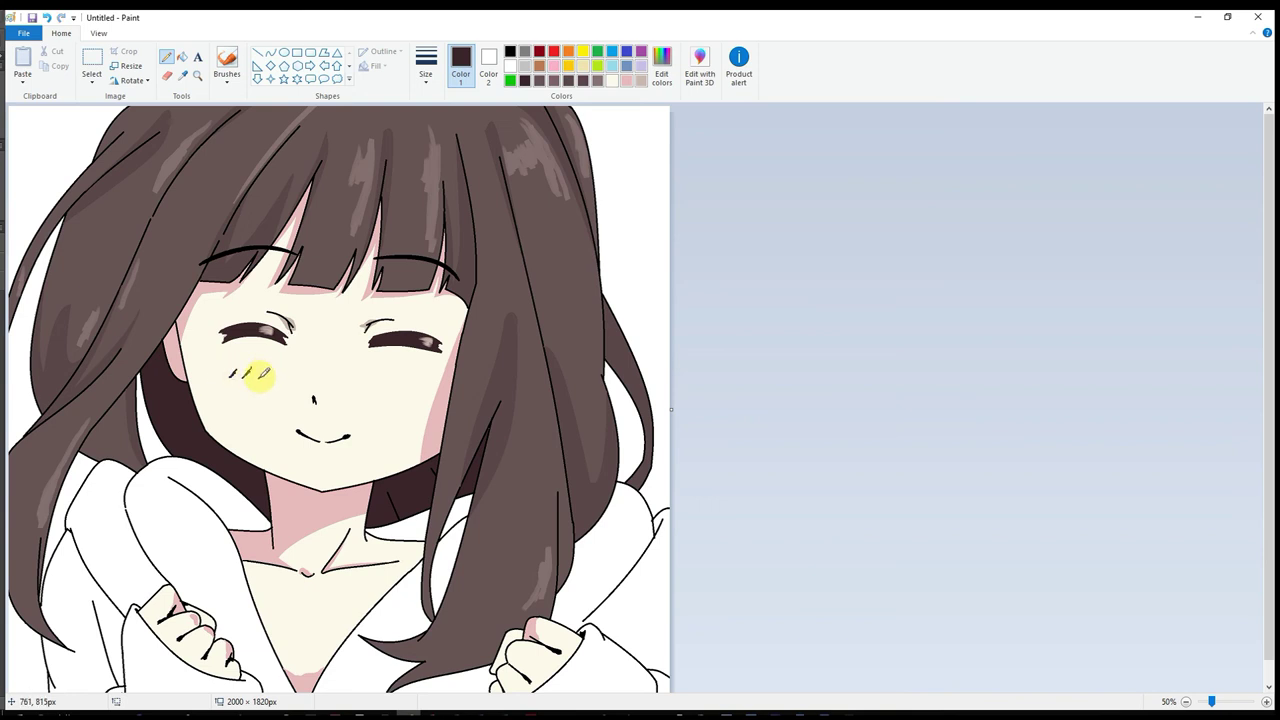
- Mix a pale pinkish beige, then outline a blush circle about 200 px wide on each cheek and fill both circles
click(284, 52)
click(662, 68)
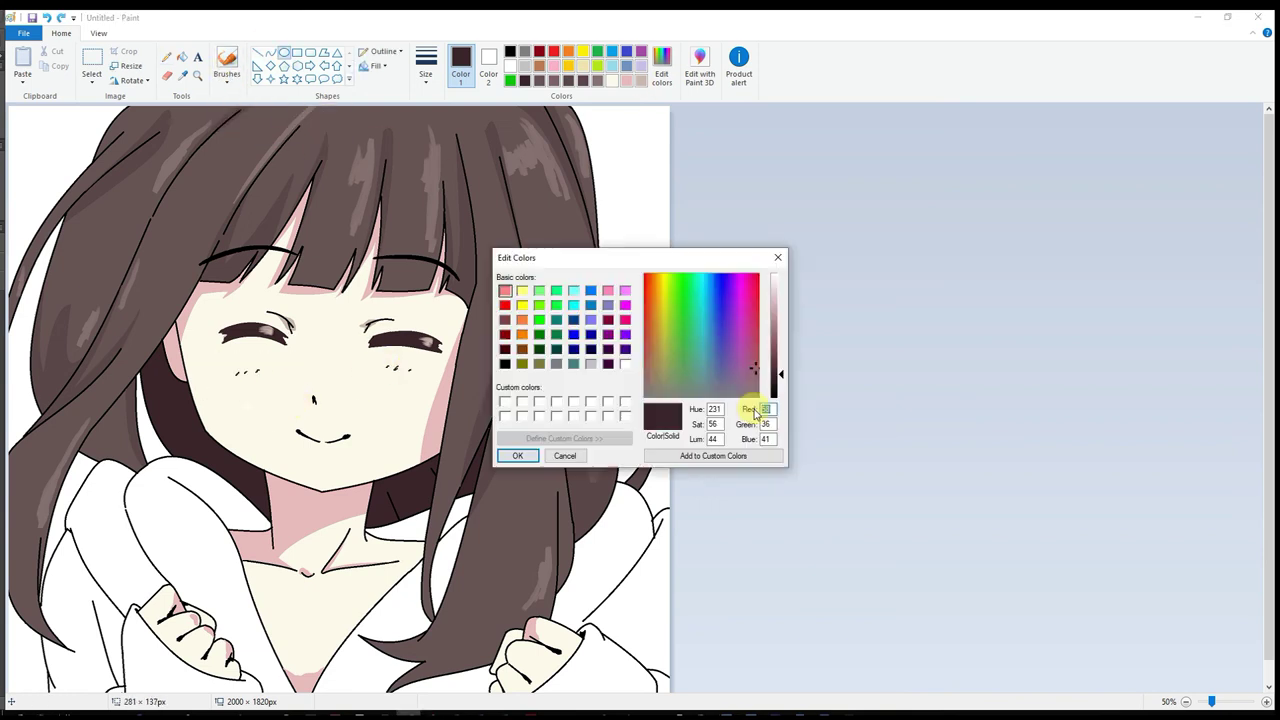
key(Return)
drag(208, 354, 284, 408)
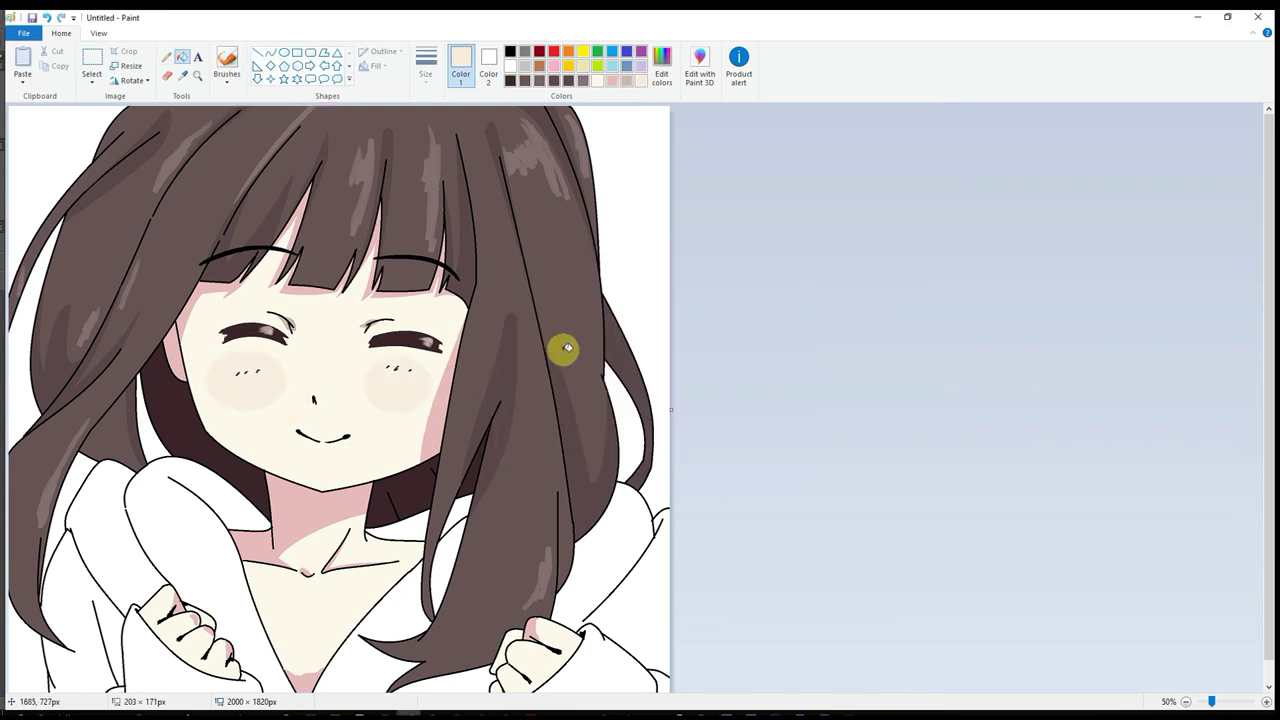
ctrl+scroll(286, 400, up, 2)
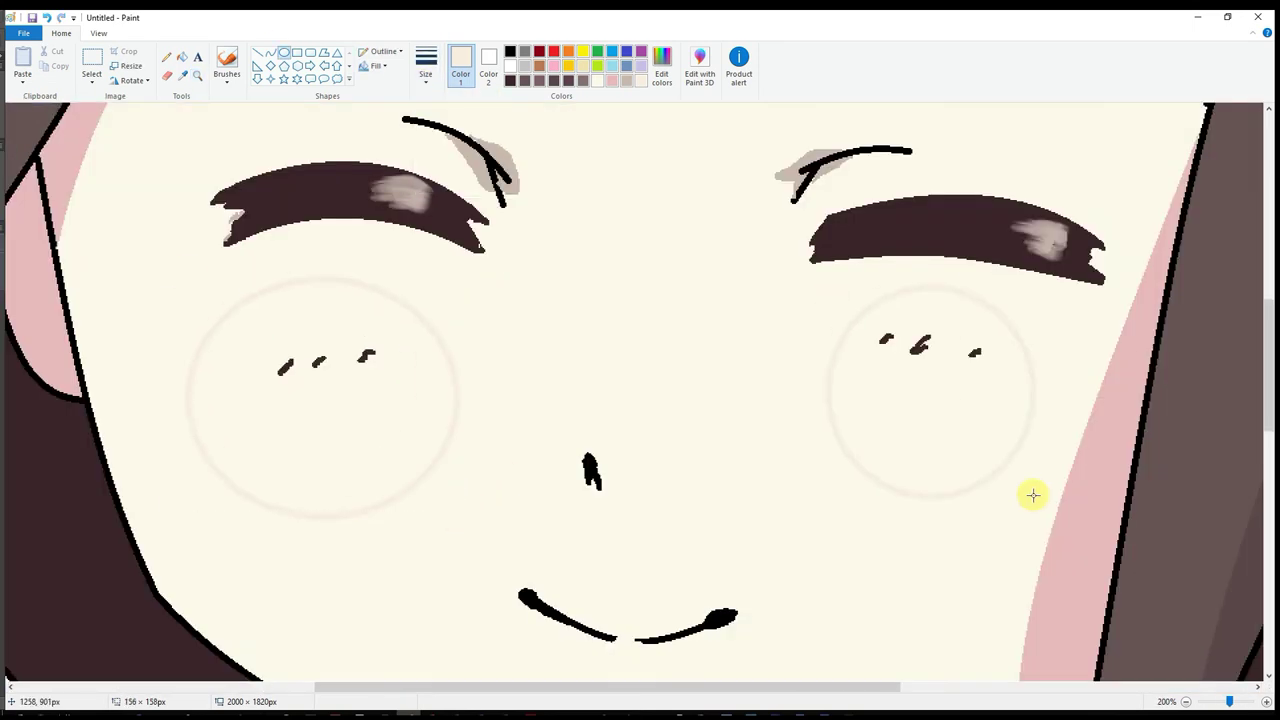
ctrl+scroll(509, 371, down, 3)
- Brush white highlights into both eyes and a small white spot beneath the mouth
click(227, 72)
click(488, 65)
ctrl+scroll(428, 408, up, 2)
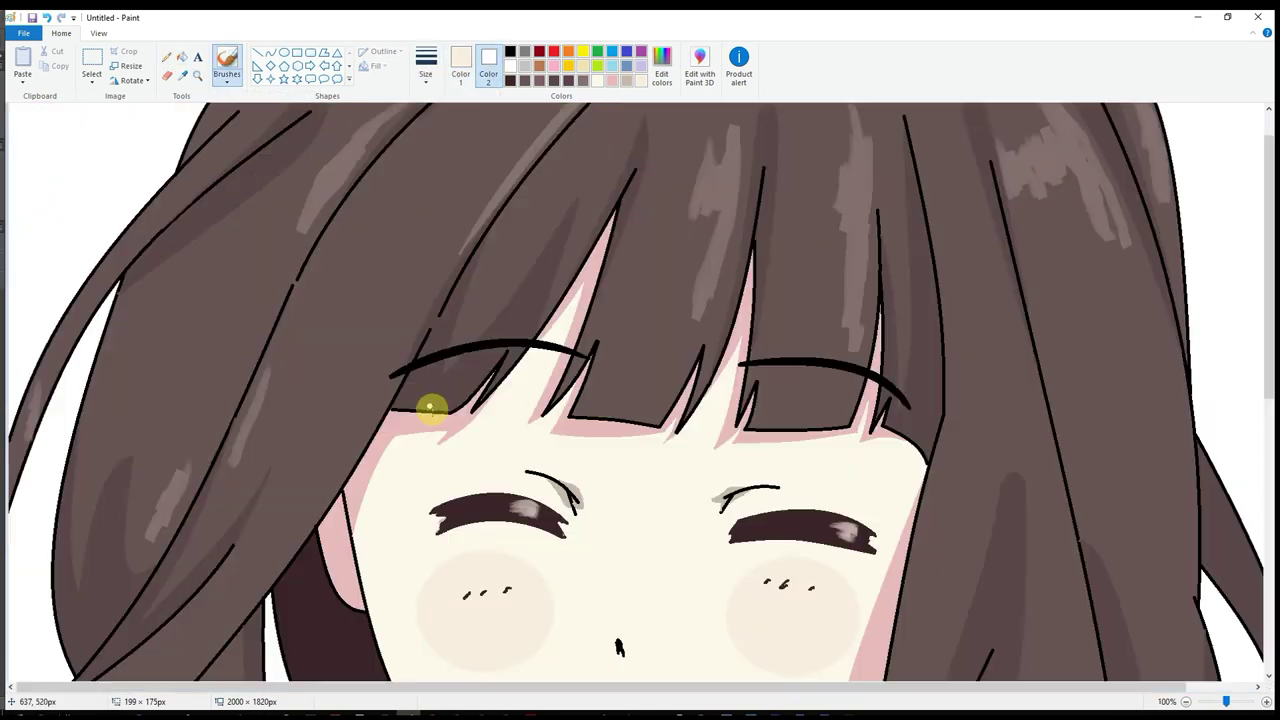
ctrl+scroll(428, 408, down, 1)
click(227, 72)
click(228, 128)
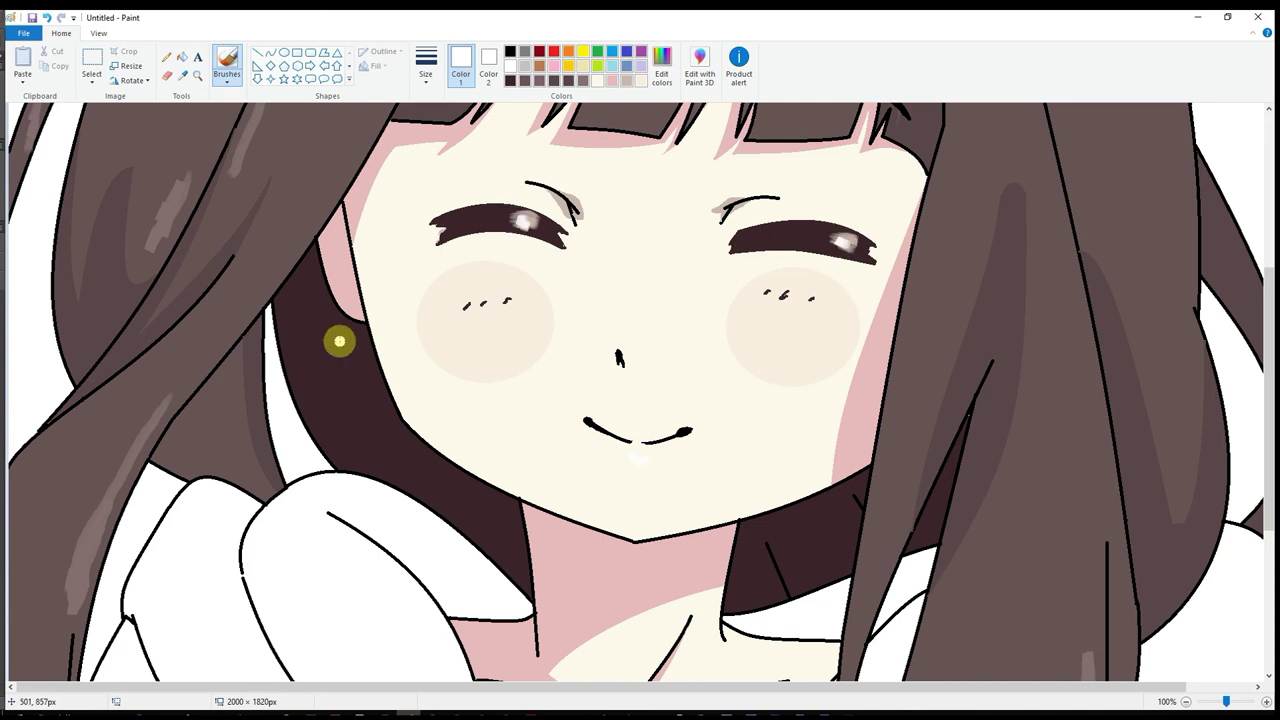
- Mix a dark blue-grey and fill every section of the white hoodie with it
scroll(339, 341, down, 3)
click(181, 58)
click(662, 65)
click(514, 451)
click(143, 234)
click(1140, 597)
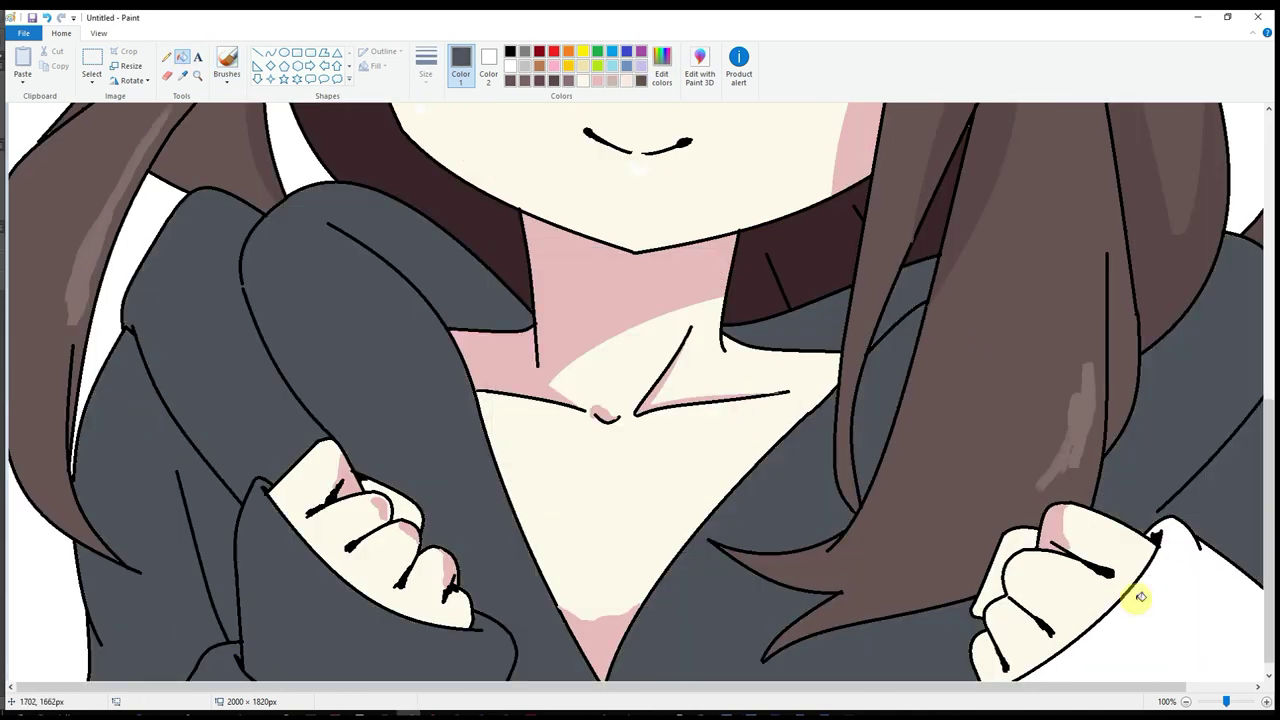
ctrl+scroll(1140, 597, down, 3)
ctrl+scroll(409, 594, up, 3)
- Mix a dark purple-grey and outline curved shadows on the left side of the hood with the Curve tool
click(271, 53)
click(662, 65)
click(514, 451)
drag(327, 416, 414, 247)
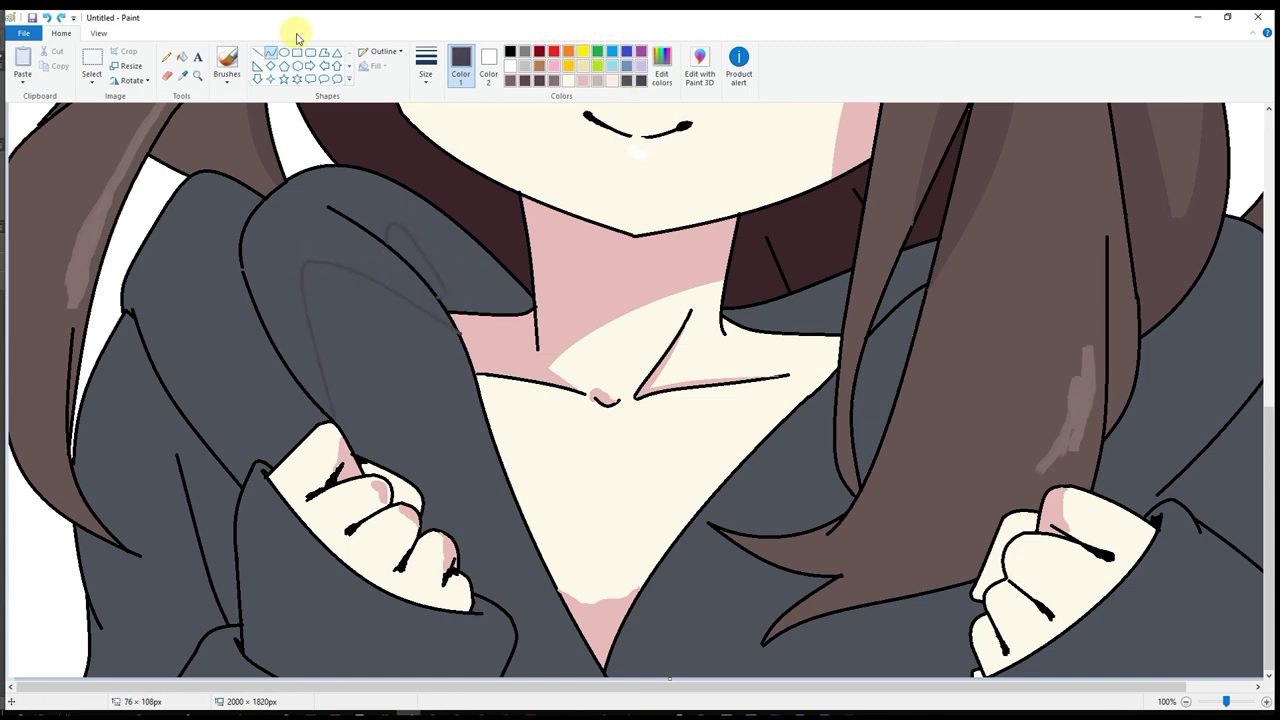
scroll(469, 291, up, 1)
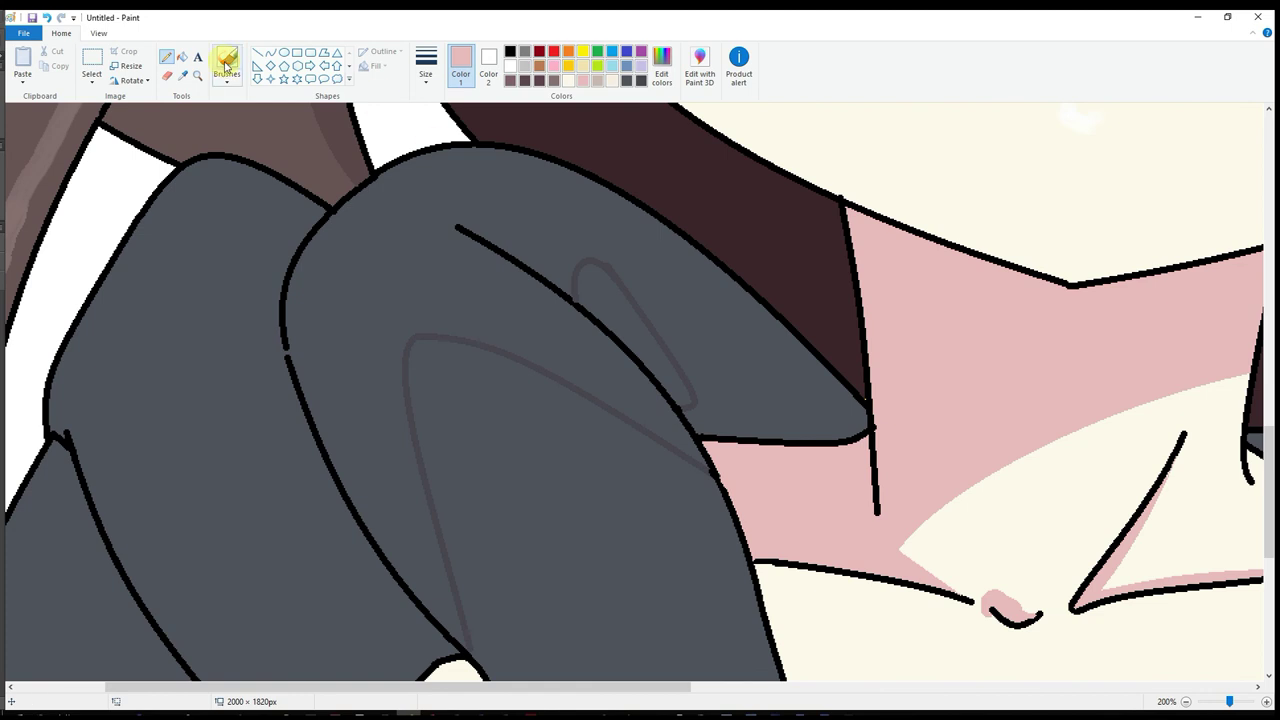
scroll(243, 263, down, 1)
- Outline shadows on the left sleeve folds and cuff, and fill the left side's hoodie shadows with dark purple-grey
click(632, 79)
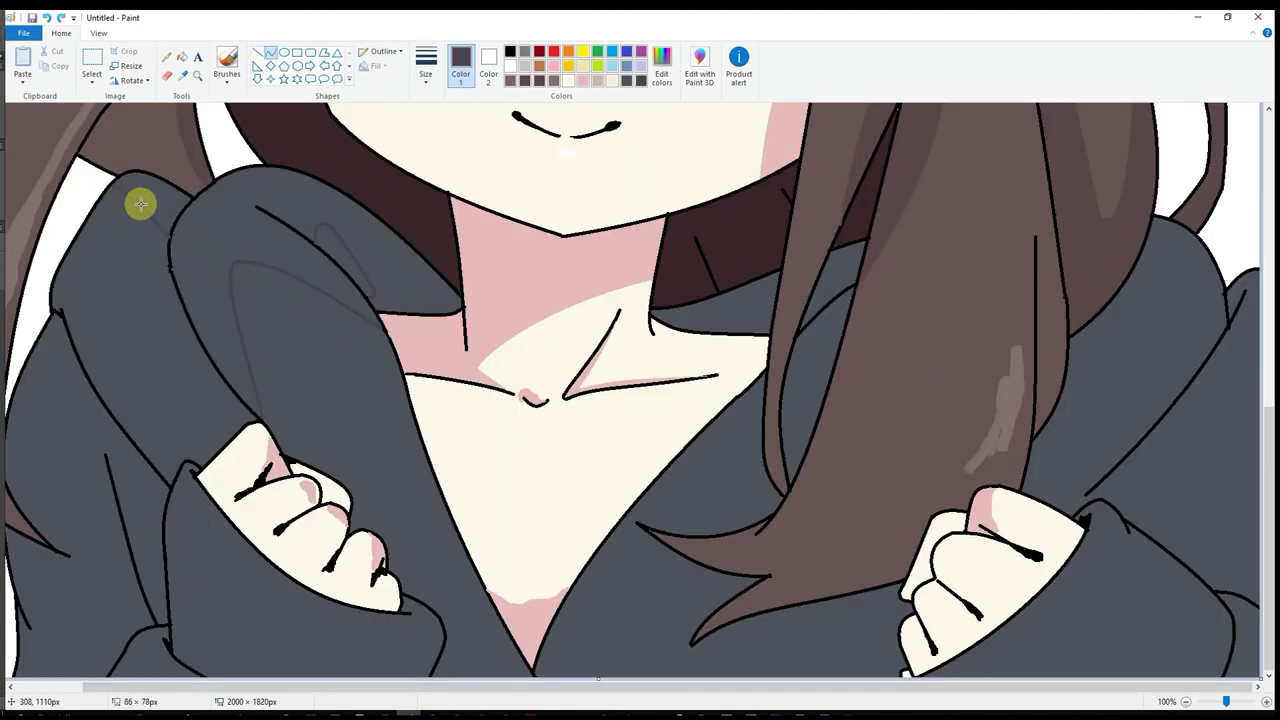
scroll(140, 205, up, 1)
scroll(350, 250, down, 3)
drag(348, 238, 440, 430)
mouse_move(440, 430)
mouse_down()
mouse_move(451, 309)
mouse_move(526, 386)
mouse_move(446, 440)
mouse_up()
mouse_move(508, 263)
mouse_down()
mouse_move(754, 545)
mouse_move(509, 337)
mouse_up()
drag(691, 555, 1014, 586)
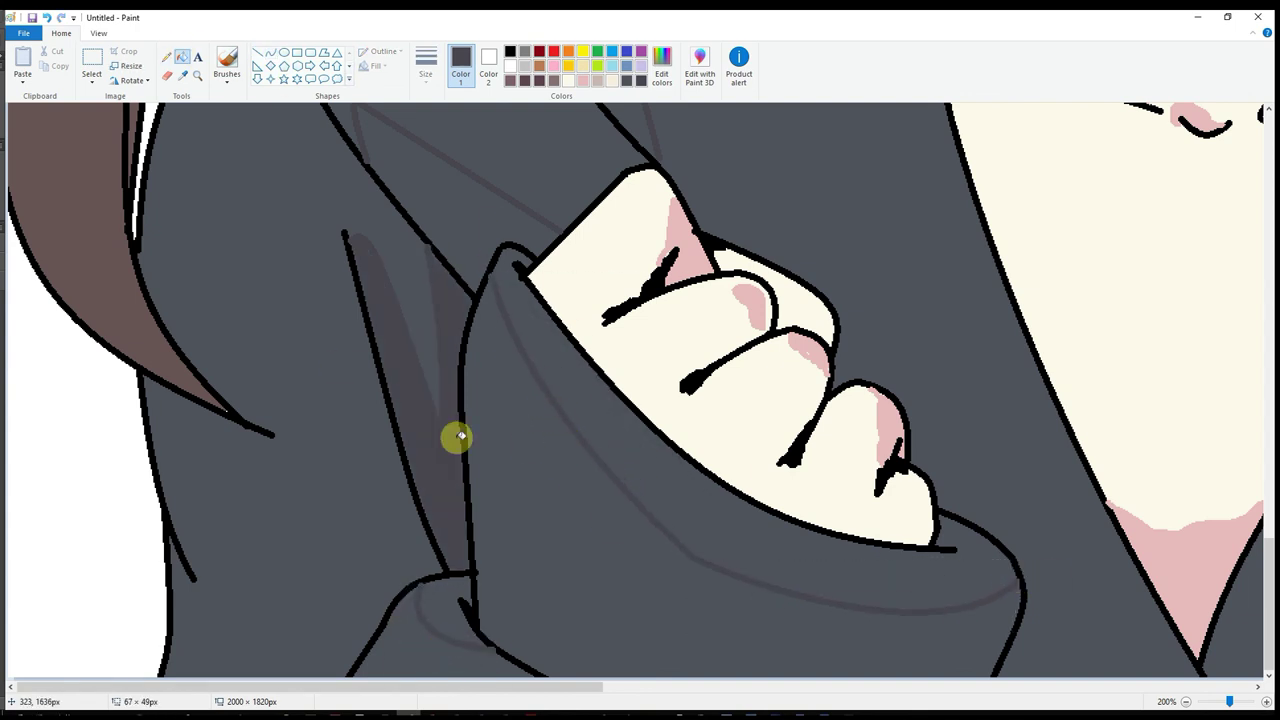
scroll(457, 434, down, 2)
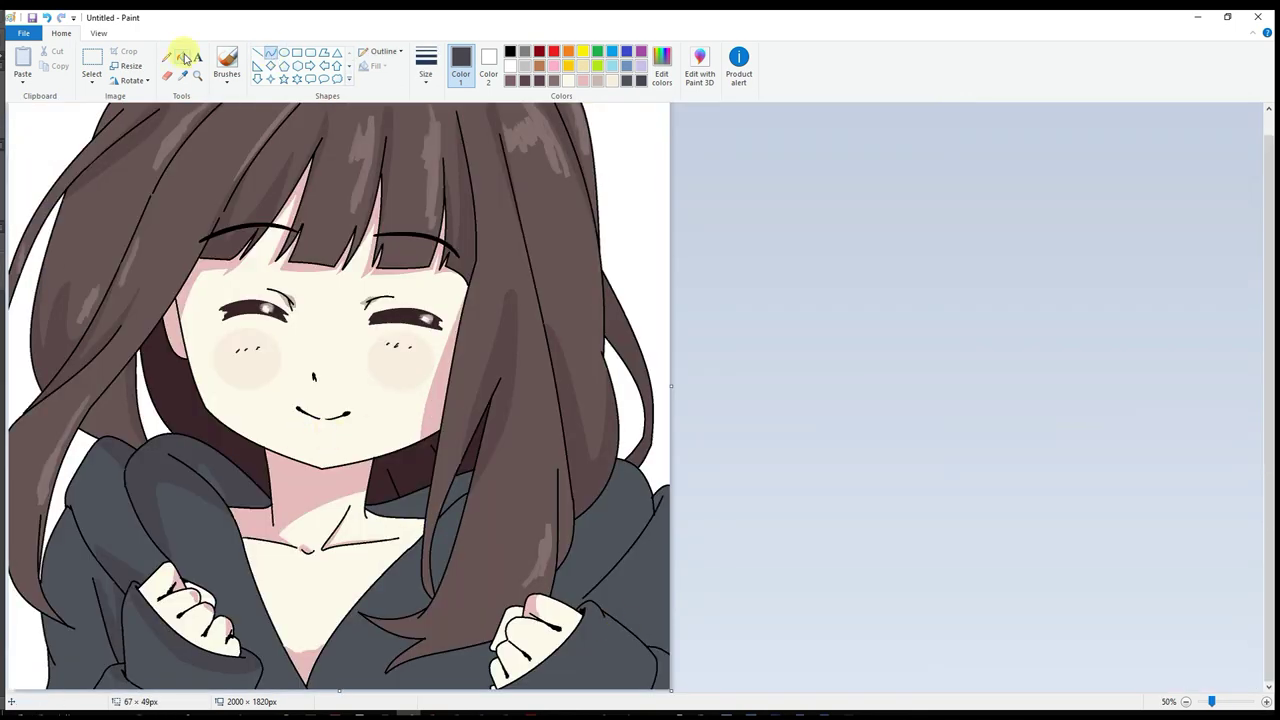
- Outline and fill dark purple-grey shadows along the hoodie's right lapel, hood and sleeve
scroll(411, 571, up, 1)
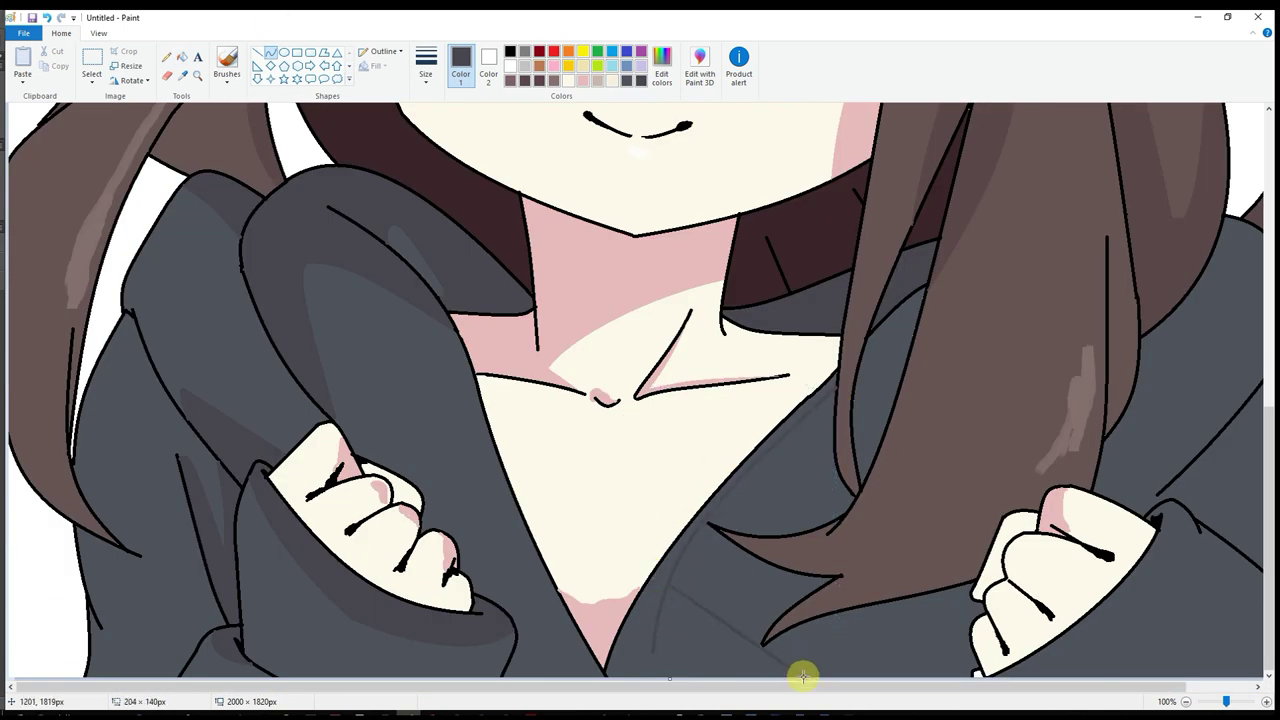
scroll(727, 428, down, 1)
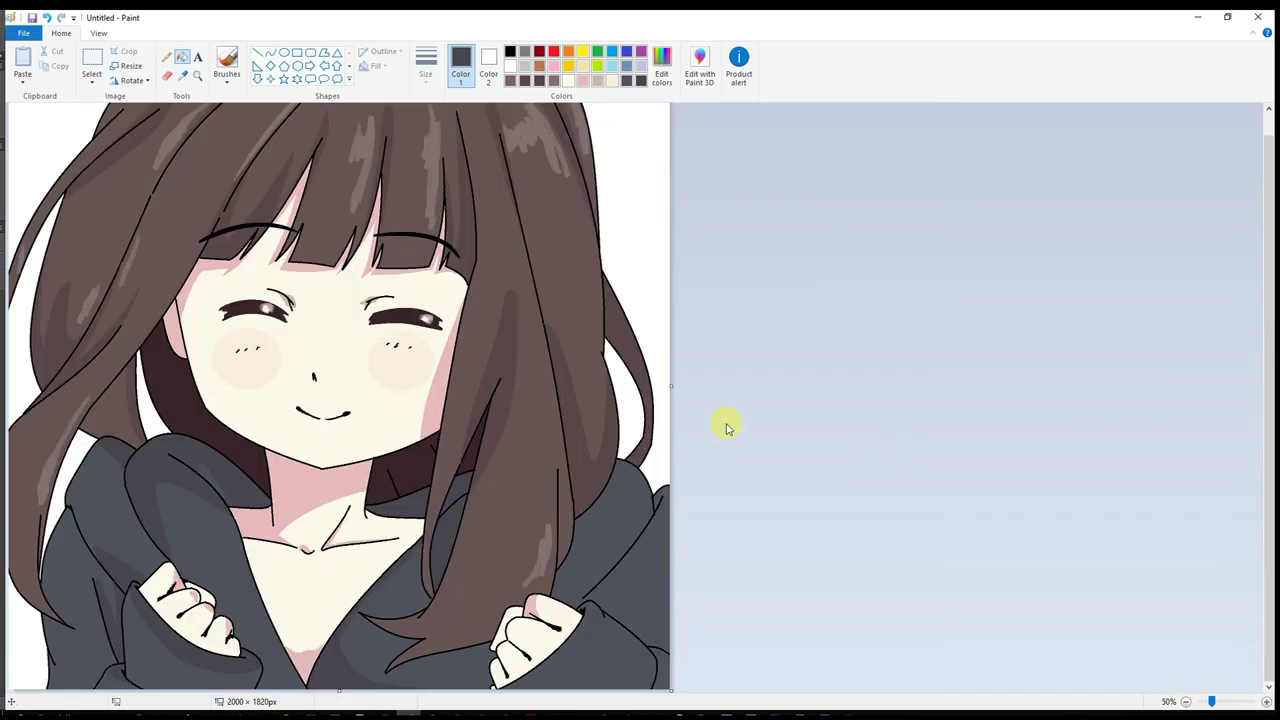
click(270, 52)
scroll(1071, 505, up, 1)
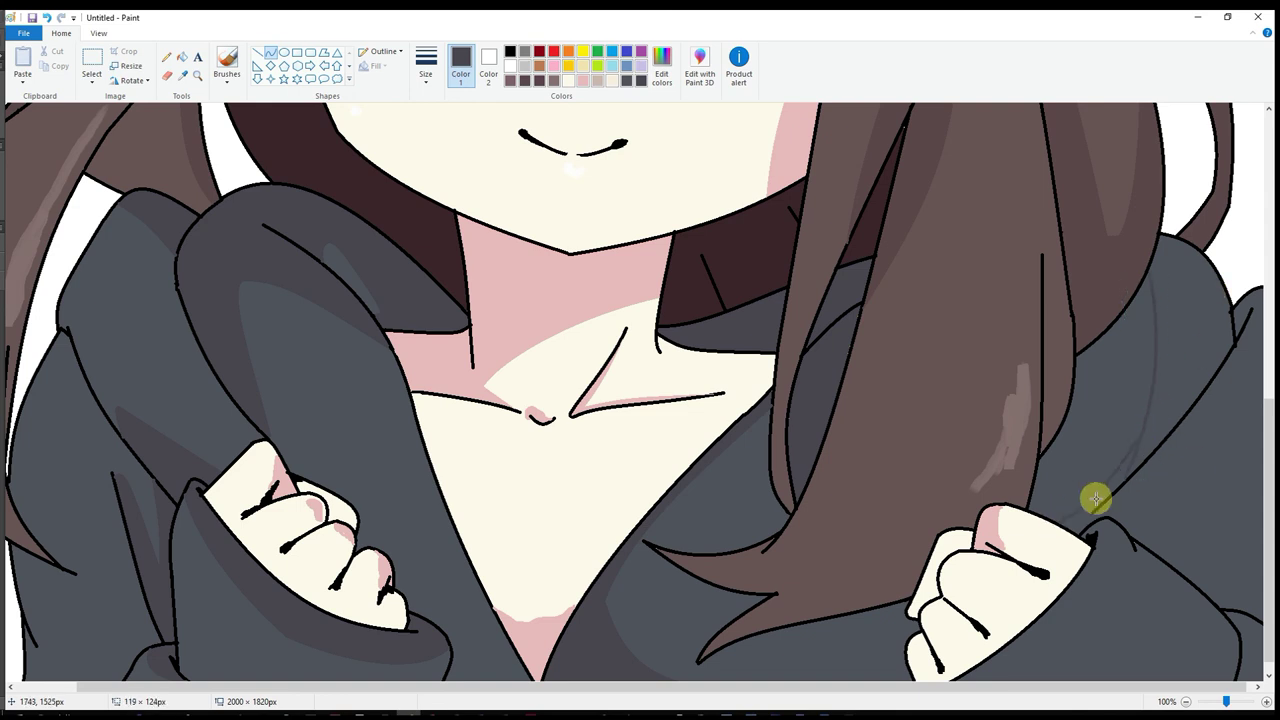
scroll(1237, 417, right, 1)
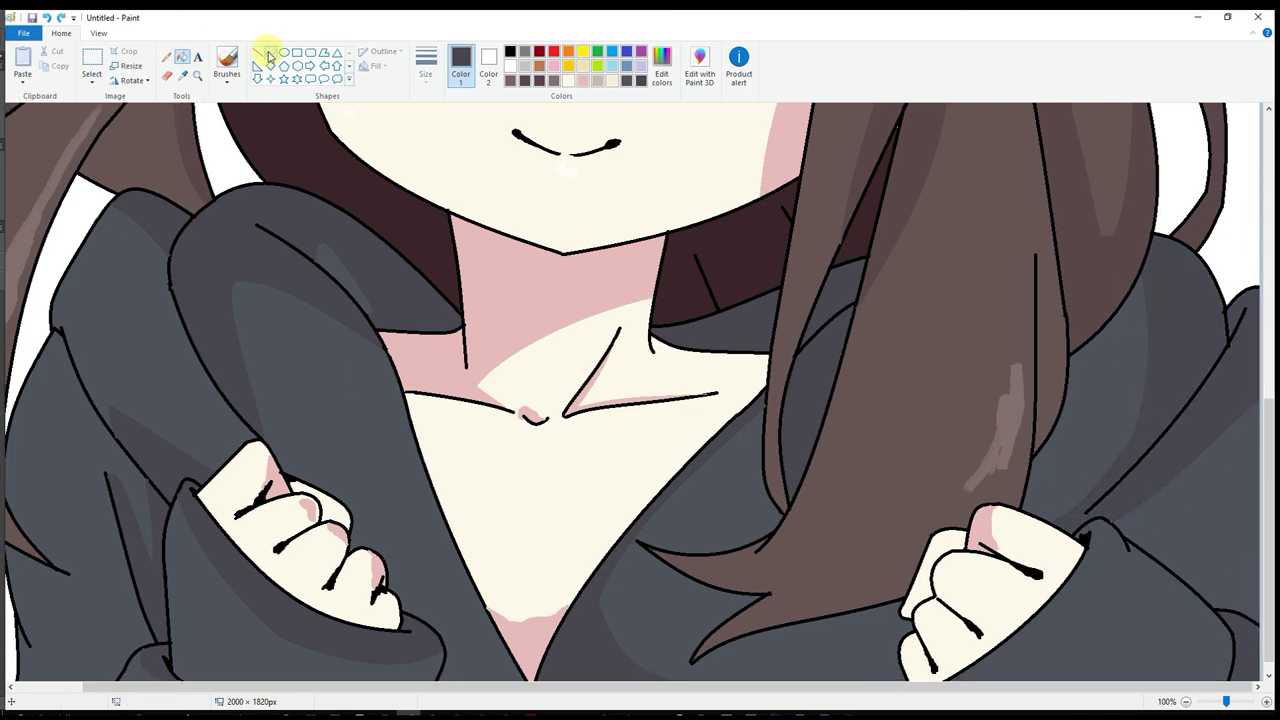
scroll(200, 190, down, 1)
- Undo the pink patch beneath the mouth and shade both mouth corners greyish beige
scroll(220, 180, up, 1)
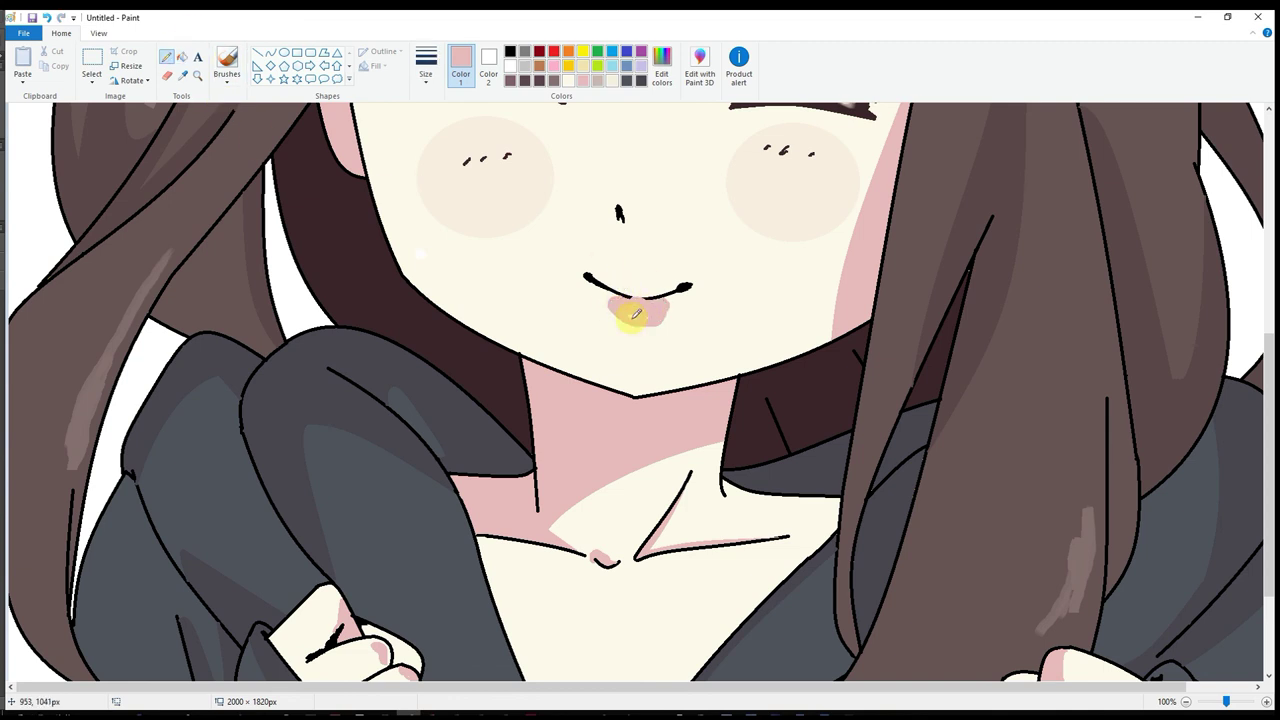
scroll(636, 314, down, 1)
key(ctrl+z)
scroll(414, 363, up, 1)
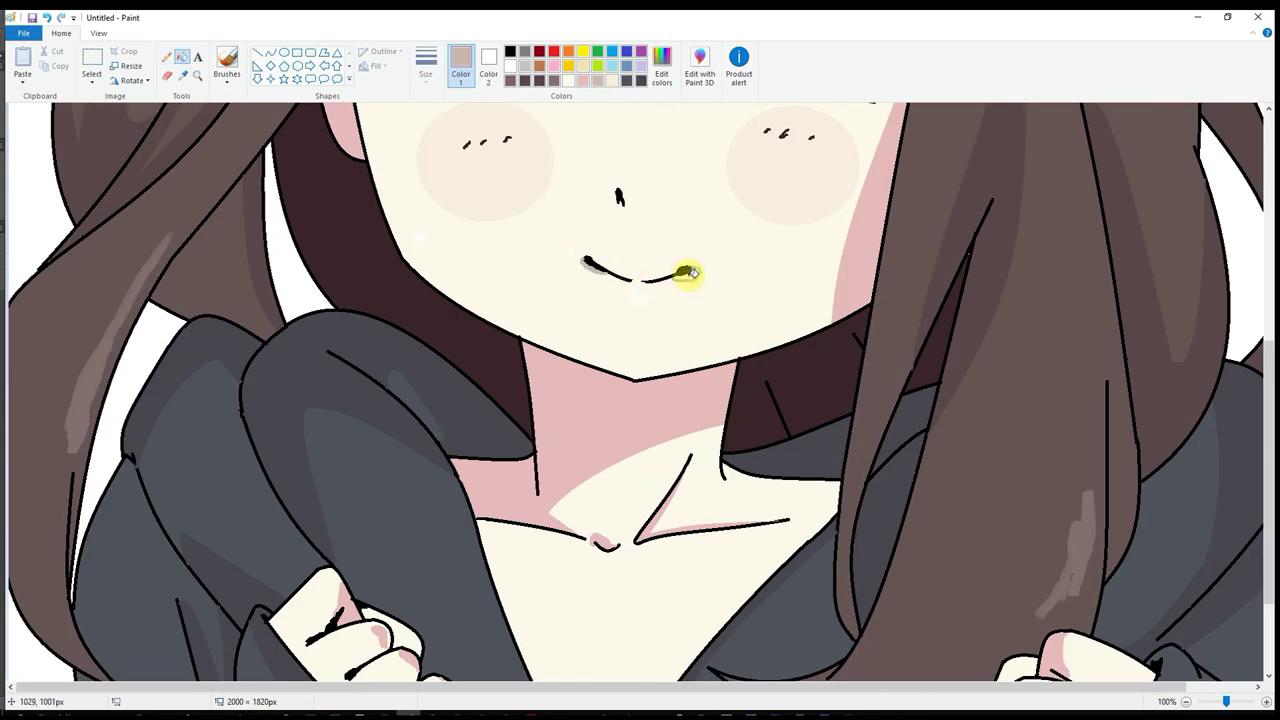
scroll(690, 272, down, 1)
- Mix a light peach colour and fill the white background around the girl and between her hair strands
double_click(571, 55)
click(517, 458)
click(17, 337)
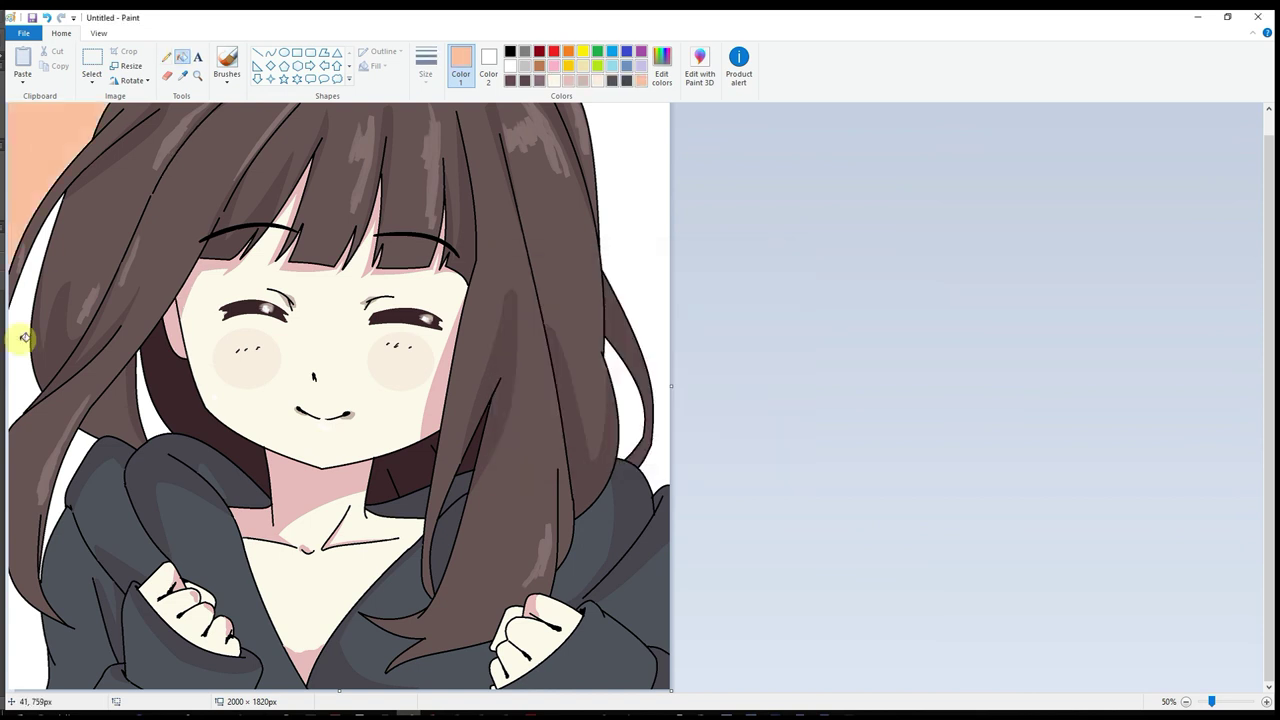
click(545, 254)
scroll(549, 257, up, 1)
scroll(545, 265, down, 1)
scroll(535, 280, up, 1)
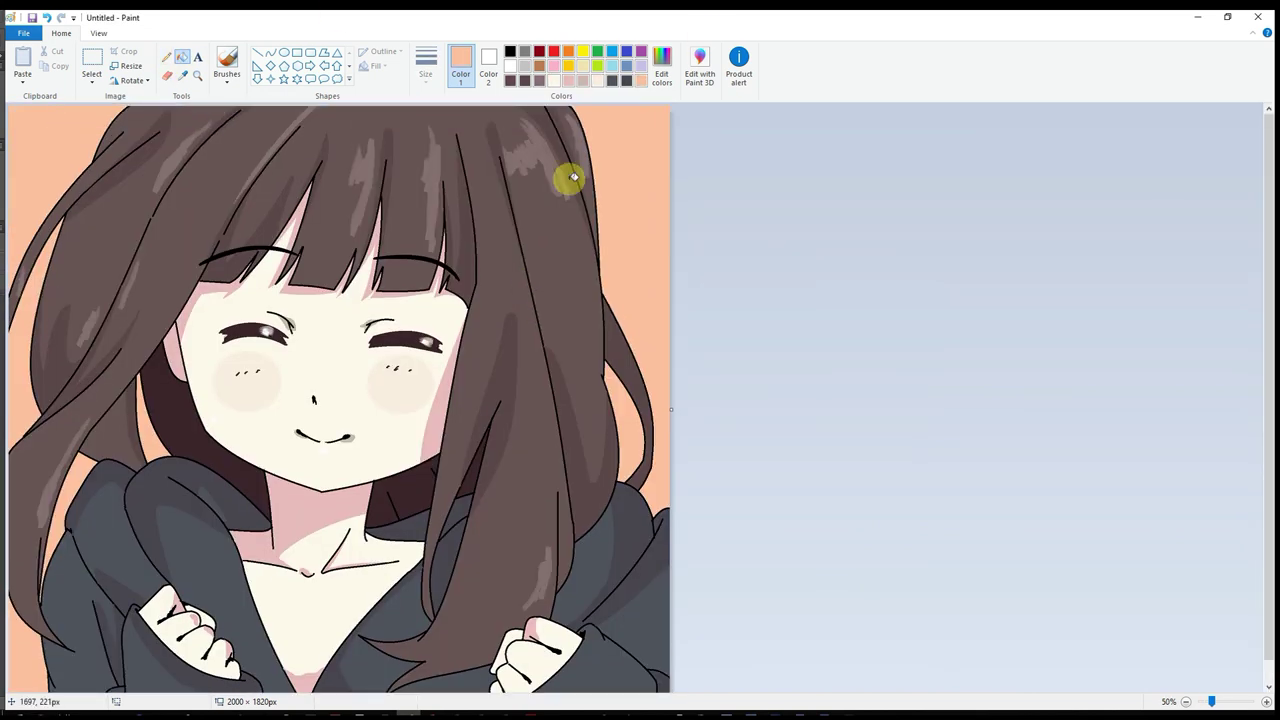
click(426, 62)
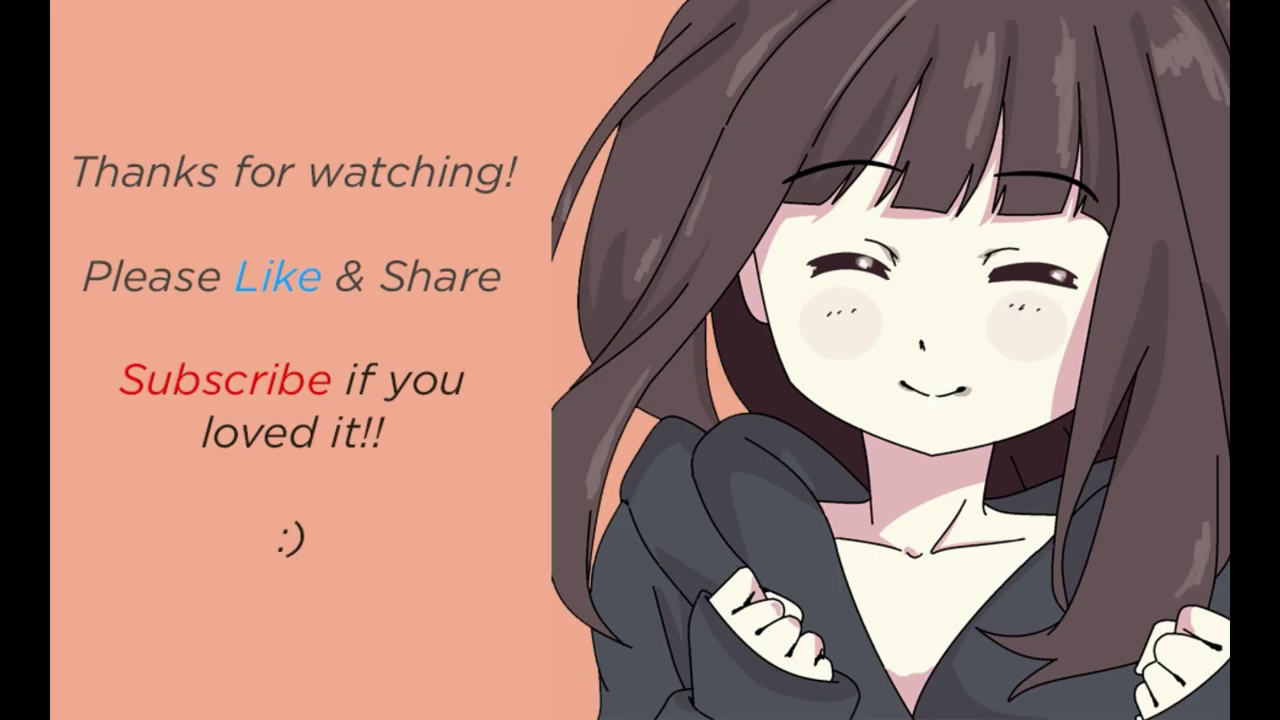